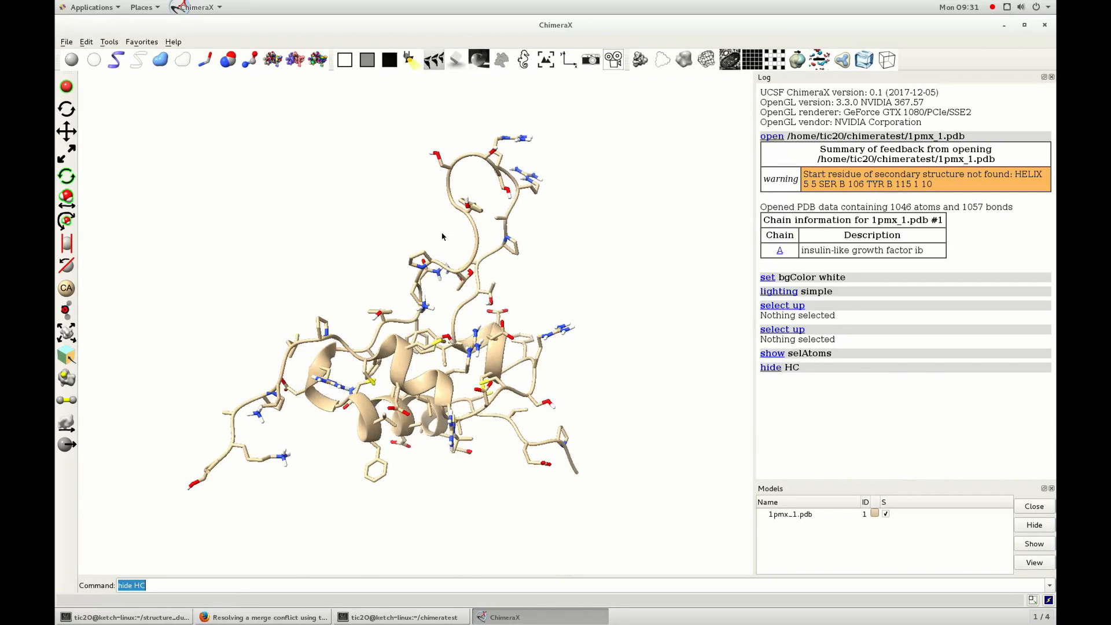
Start the ISOLDE tool for the opened 1pmx_1.pdb model and dock its panel beside the structure.
drag(442, 236, 407, 238)
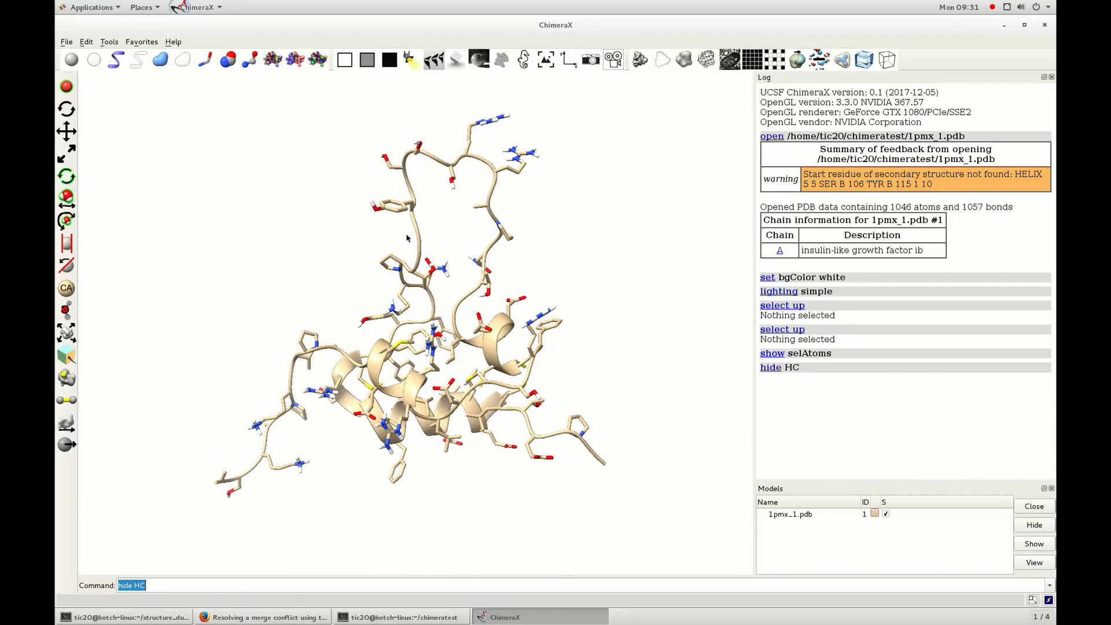
click(114, 45)
mouse_move(139, 57)
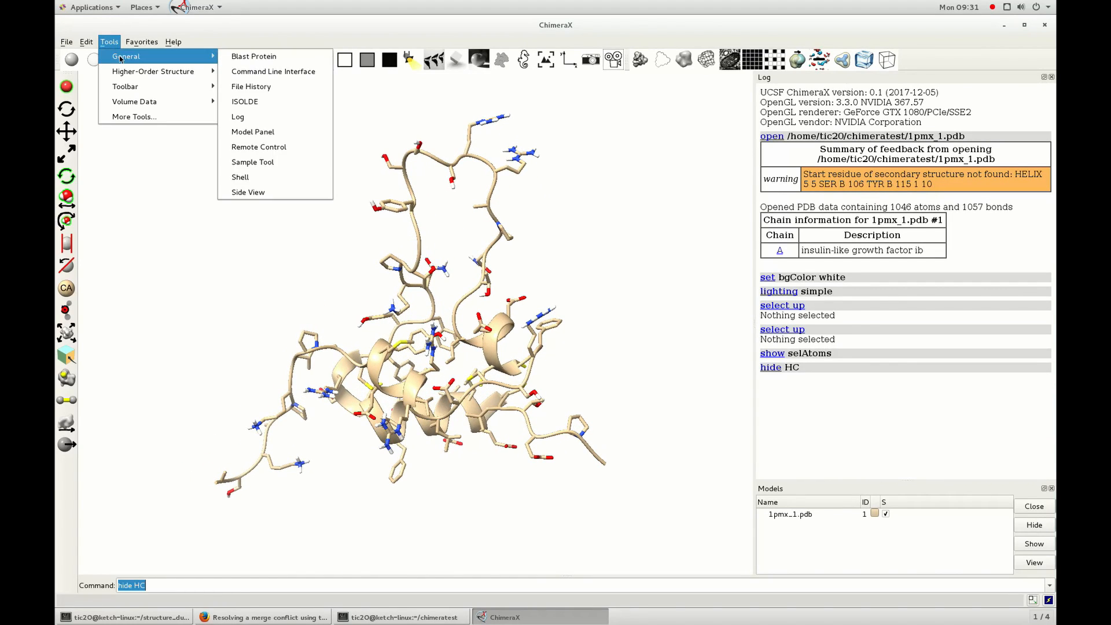
click(278, 103)
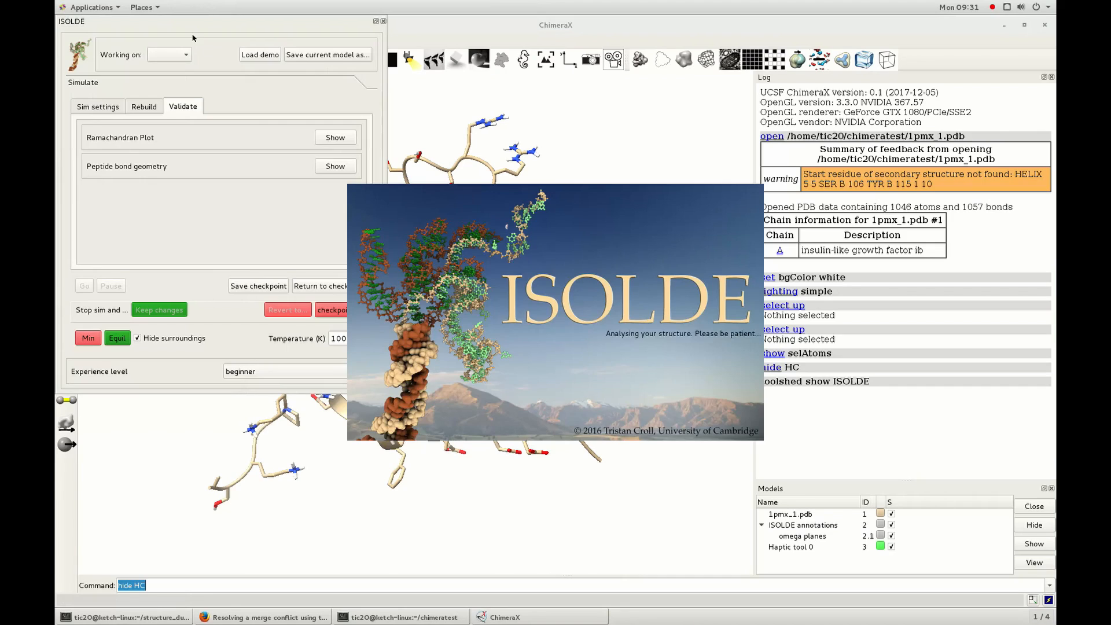
drag(193, 21, 908, 208)
Set the ISOLDE simulation to Free mode (no maps).
click(788, 163)
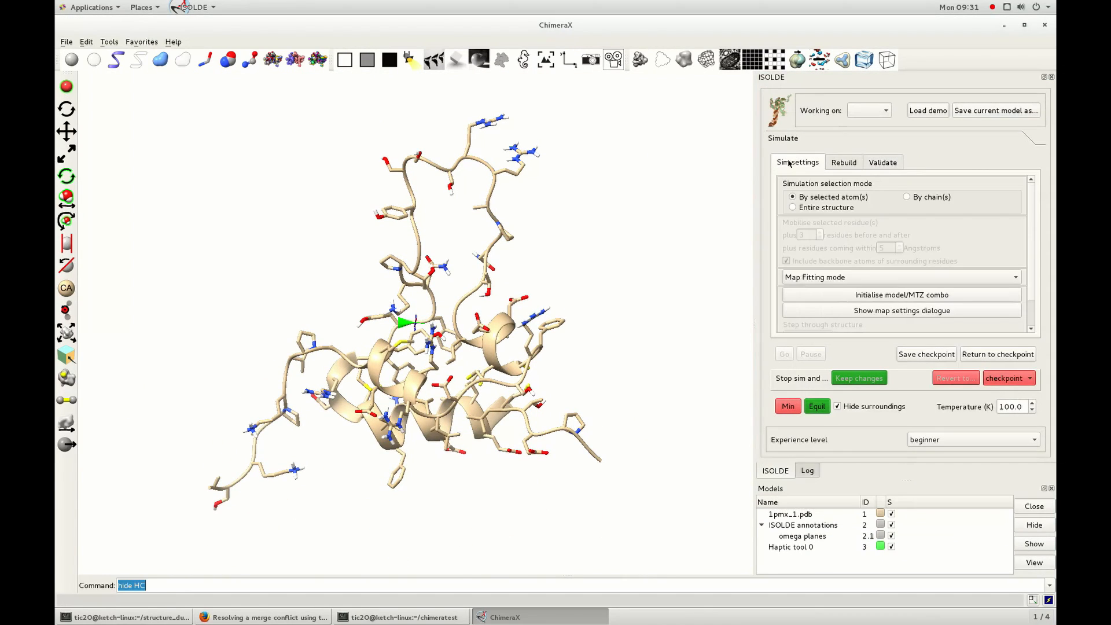
click(840, 278)
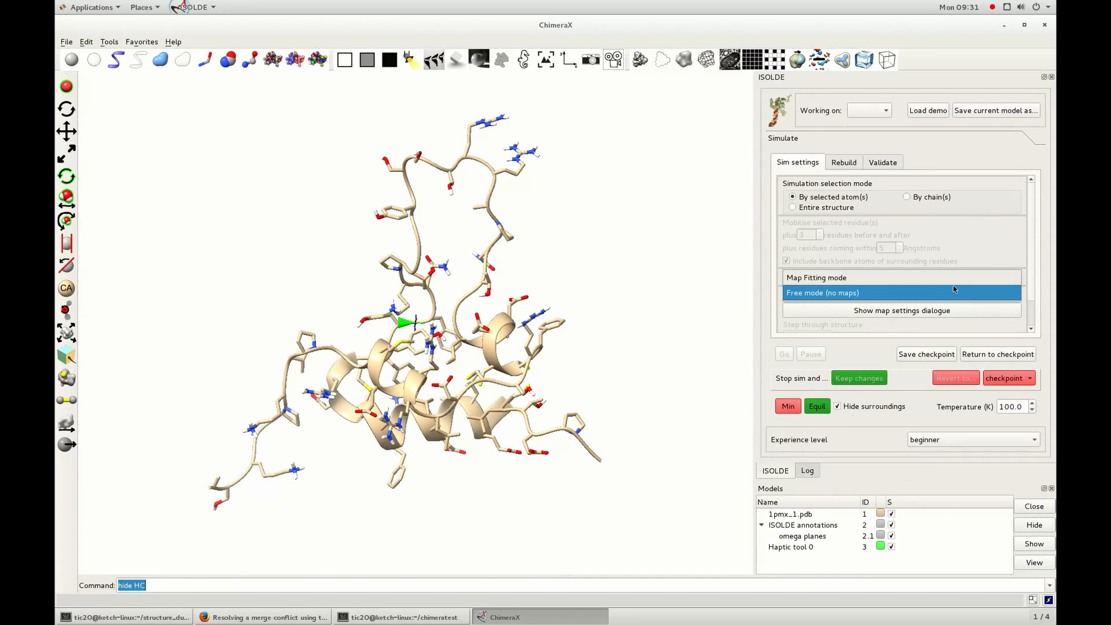
click(840, 290)
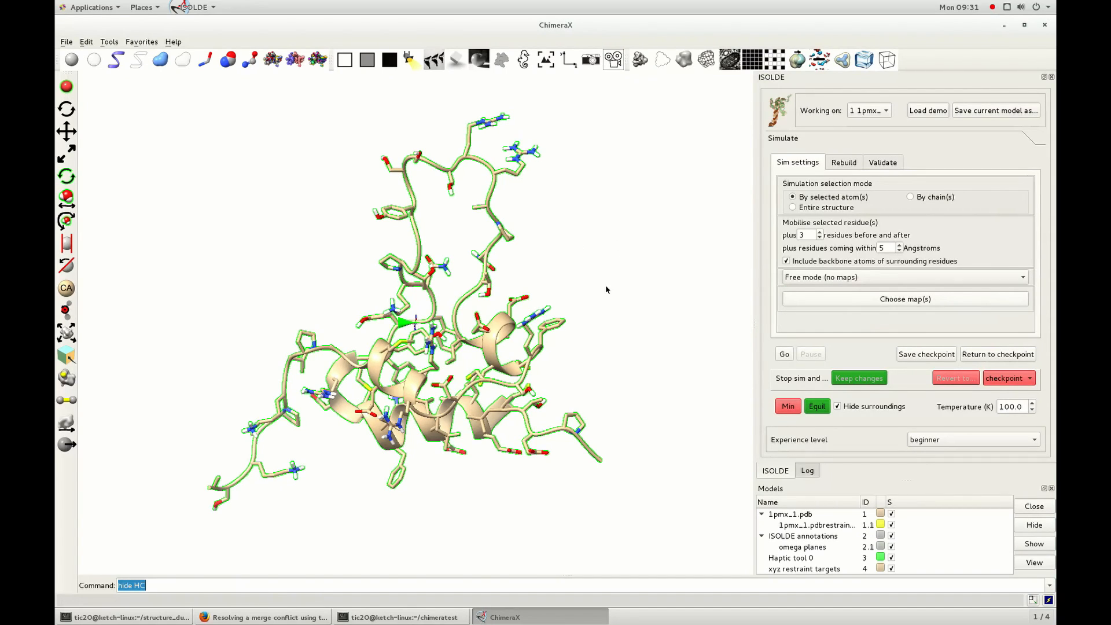
Hide the model's ribbon and select all atoms of the protein.
mouse_move(566, 245)
mouse_down()
mouse_move(594, 235)
mouse_move(558, 253)
mouse_up()
ctrl+click(582, 242)
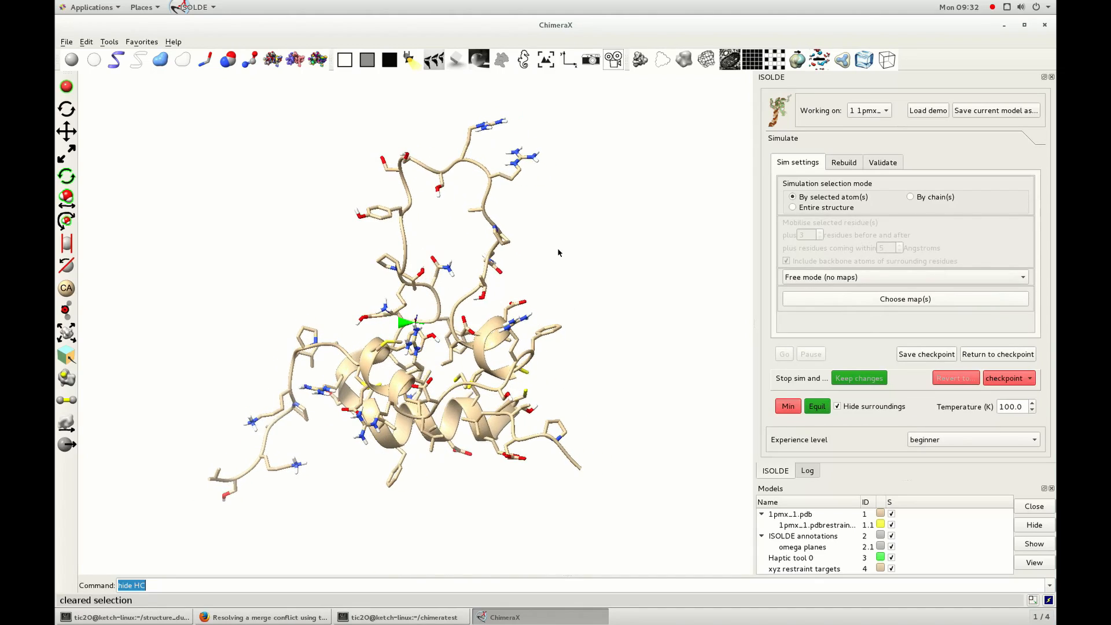
click(138, 62)
drag(216, 242, 249, 233)
ctrl+drag(184, 78, 676, 571)
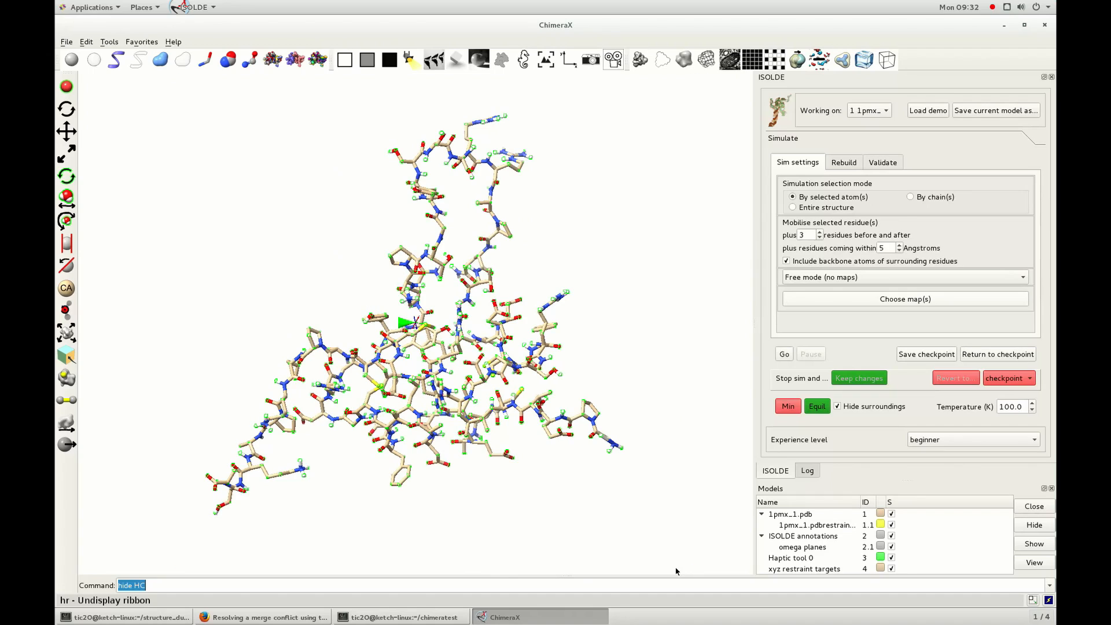
Start the simulation on the selected atoms of the whole structure, let it run briefly and pause it.
click(786, 358)
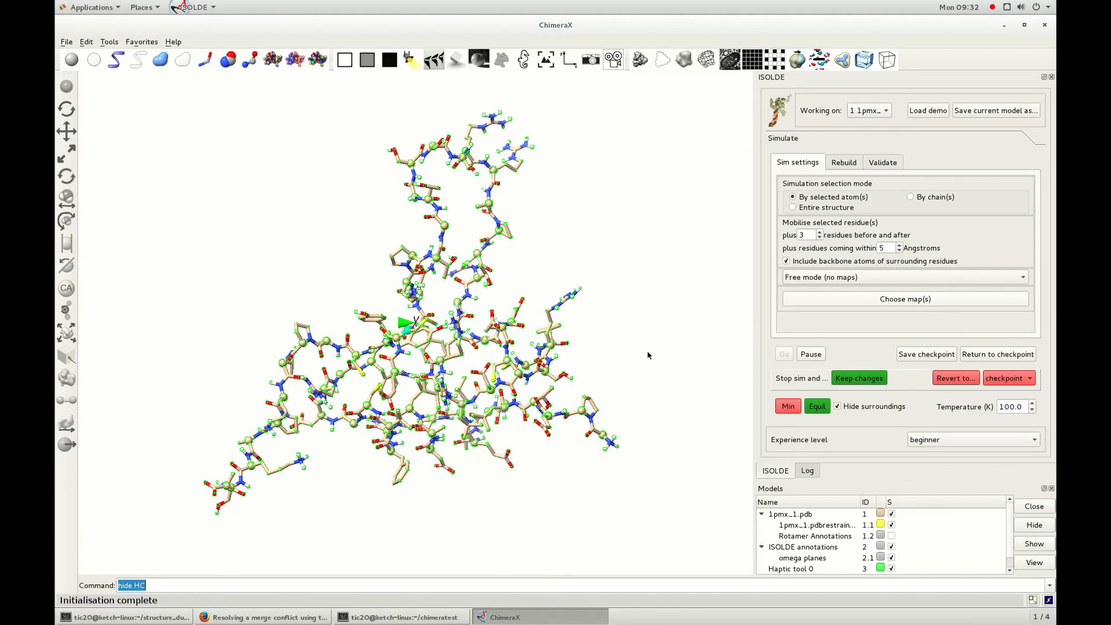
drag(642, 340, 457, 335)
ctrl+click(642, 276)
click(813, 354)
Examine the rotamer and backbone validation markers on the paused model from close up.
drag(362, 274, 401, 272)
scroll(401, 272, up, 10)
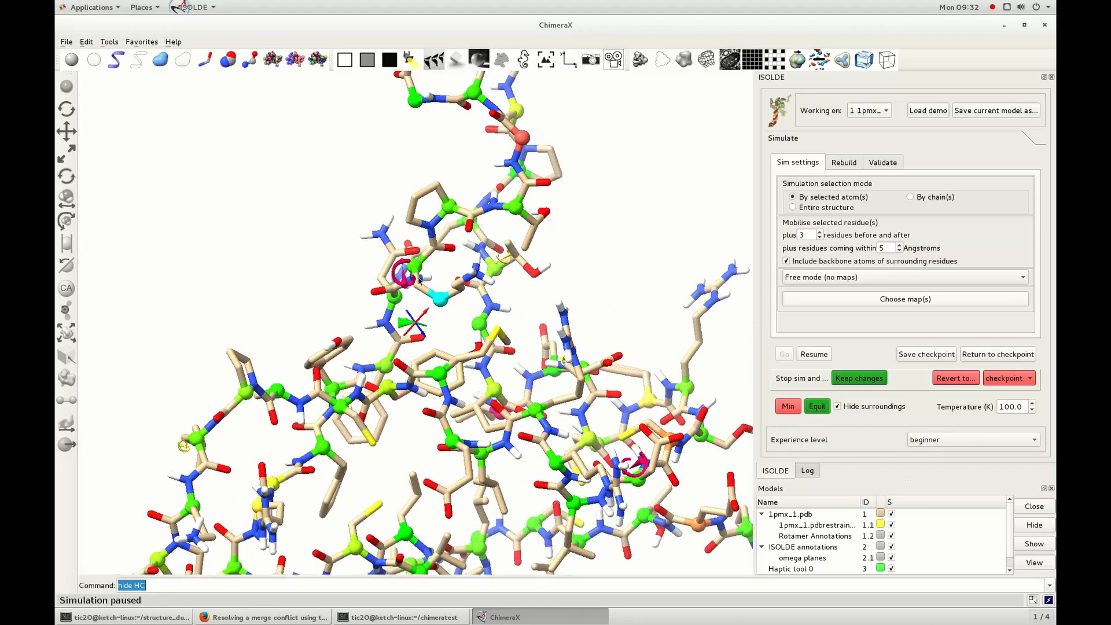
scroll(389, 305, up, 10)
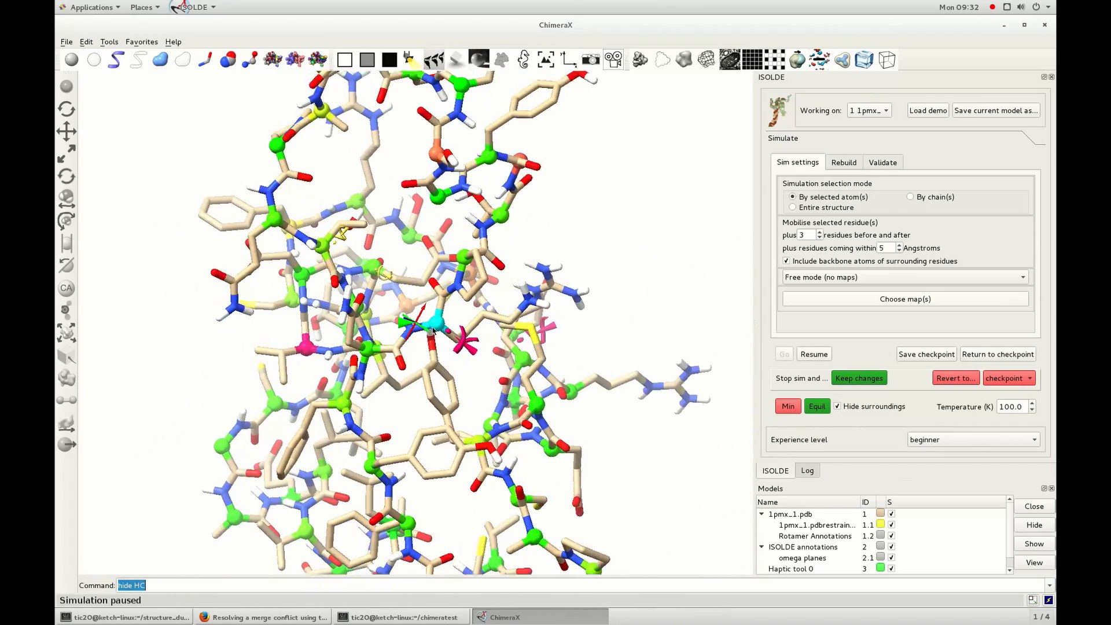
drag(418, 404, 478, 328)
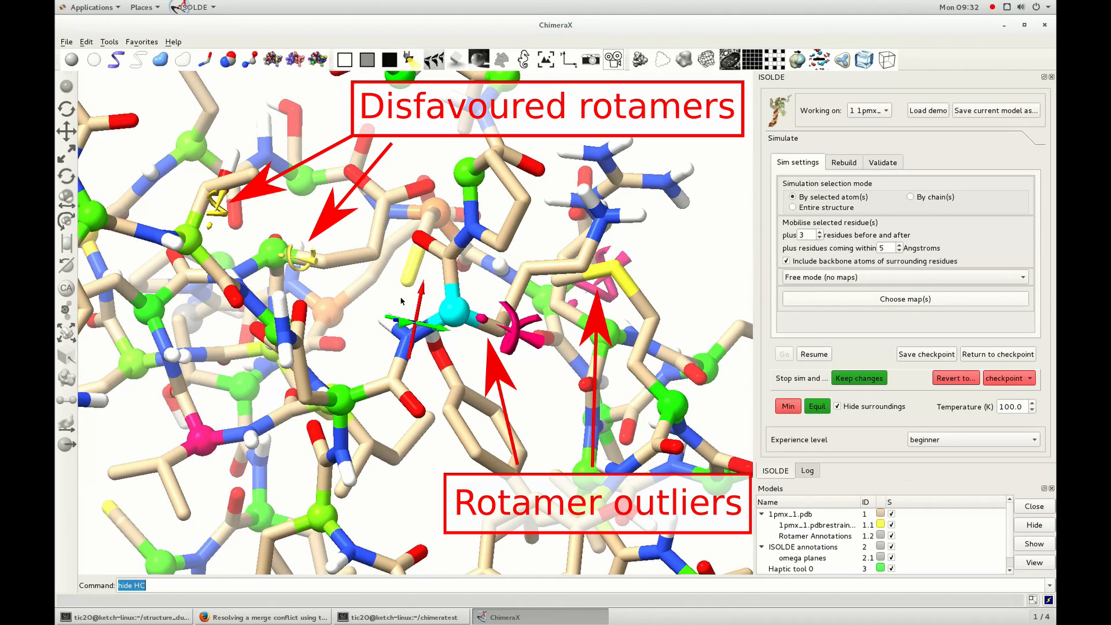
mouse_move(207, 214)
mouse_down()
mouse_move(515, 486)
mouse_move(484, 376)
mouse_move(484, 398)
mouse_up()
Run the simulation briefly, pause it and bring up the rebuilding options for residue A 27 LYS.
click(816, 355)
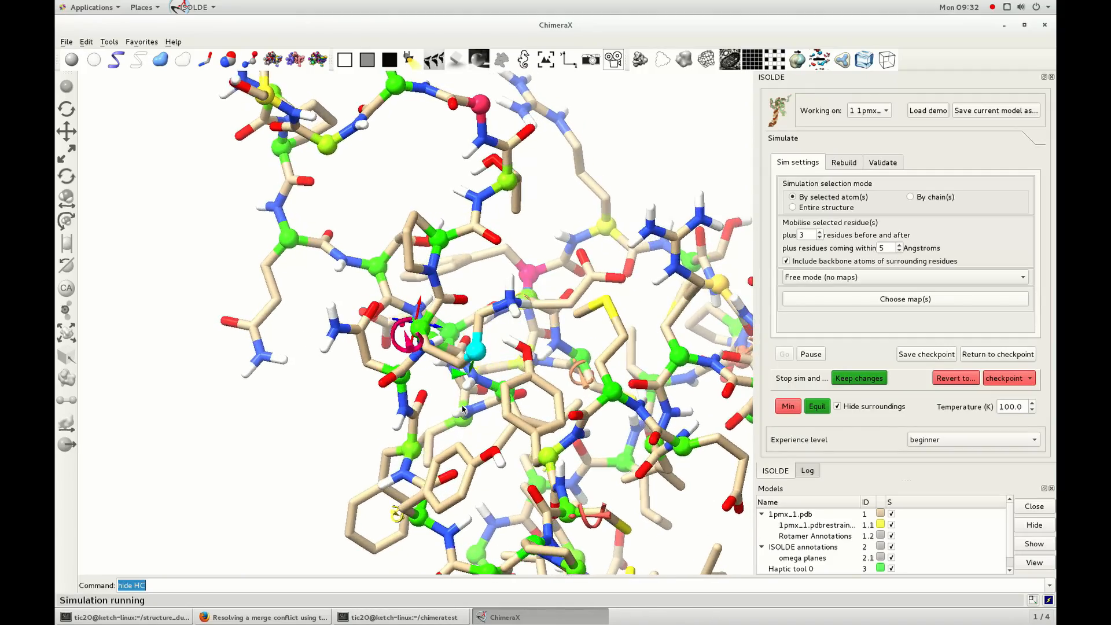
drag(462, 409, 503, 403)
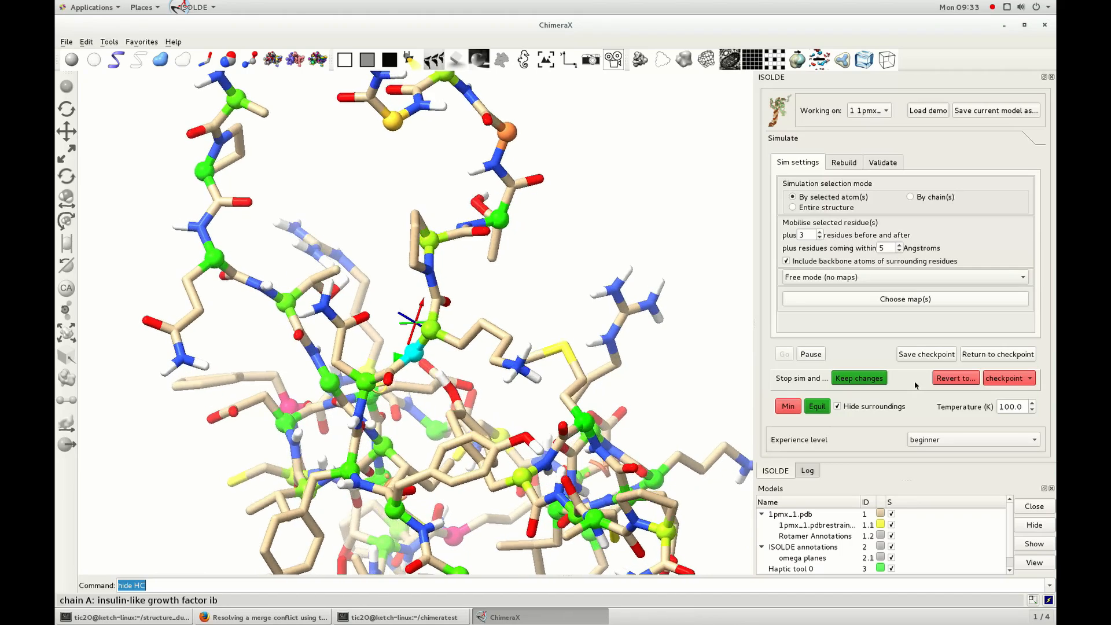
click(811, 354)
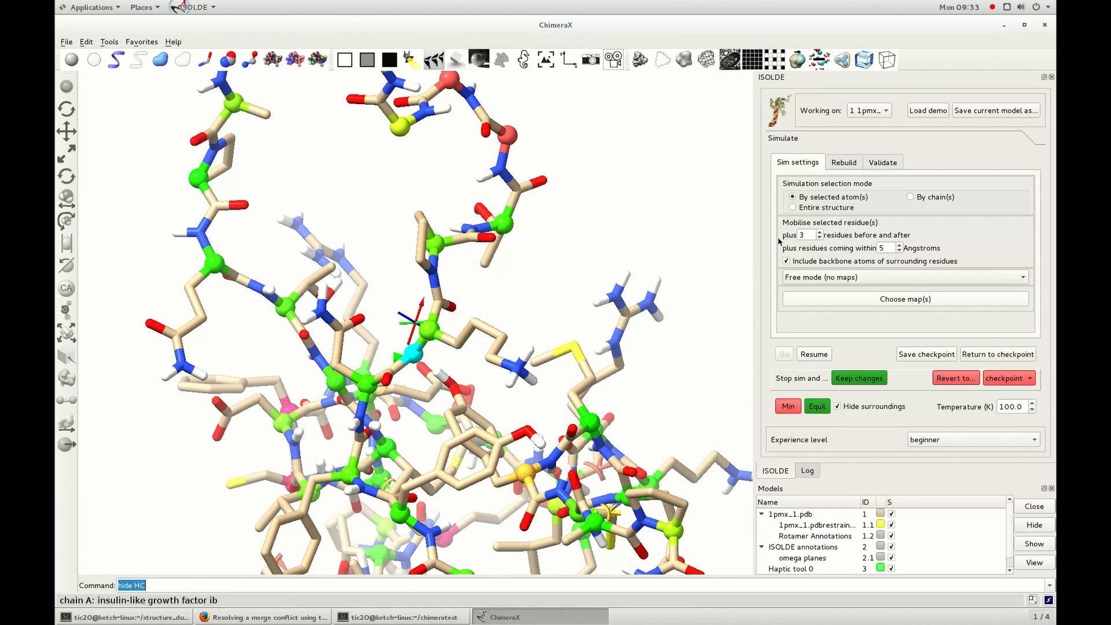
click(844, 163)
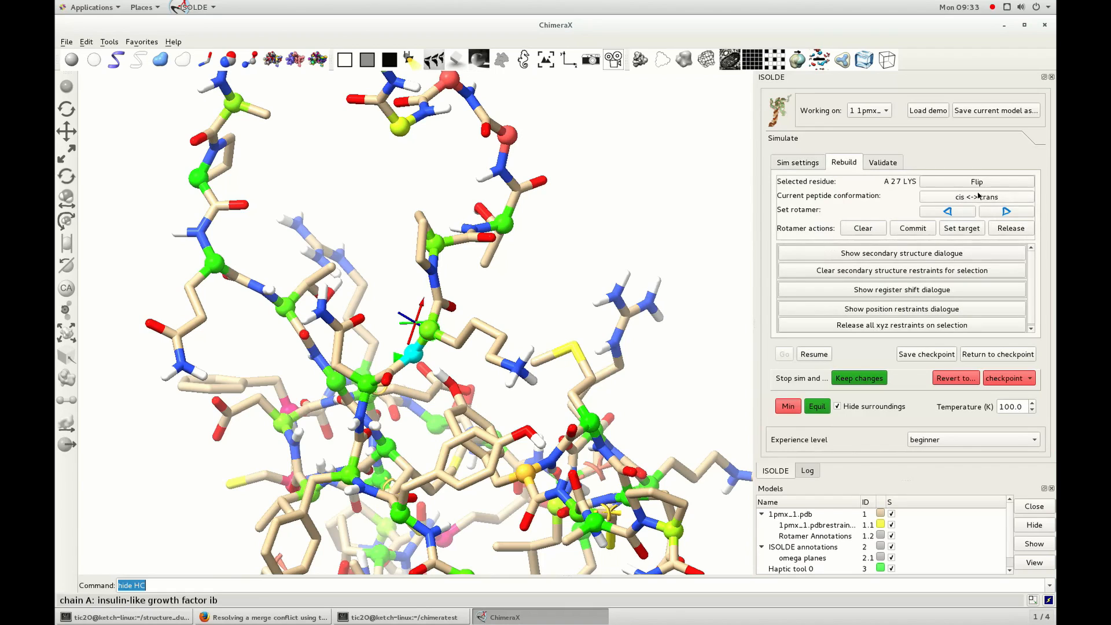
Preview the rotamers of residue A 27 LYS, commit the mmtt rotamer, and run the simulation briefly before pausing.
click(990, 214)
click(990, 214)
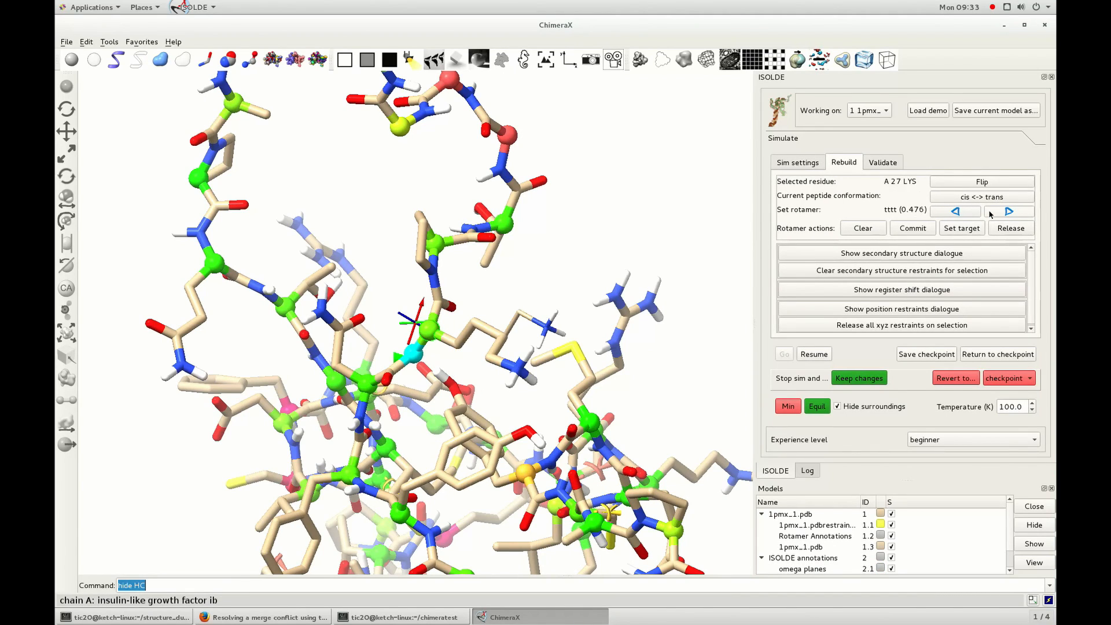
click(989, 214)
drag(477, 444, 483, 400)
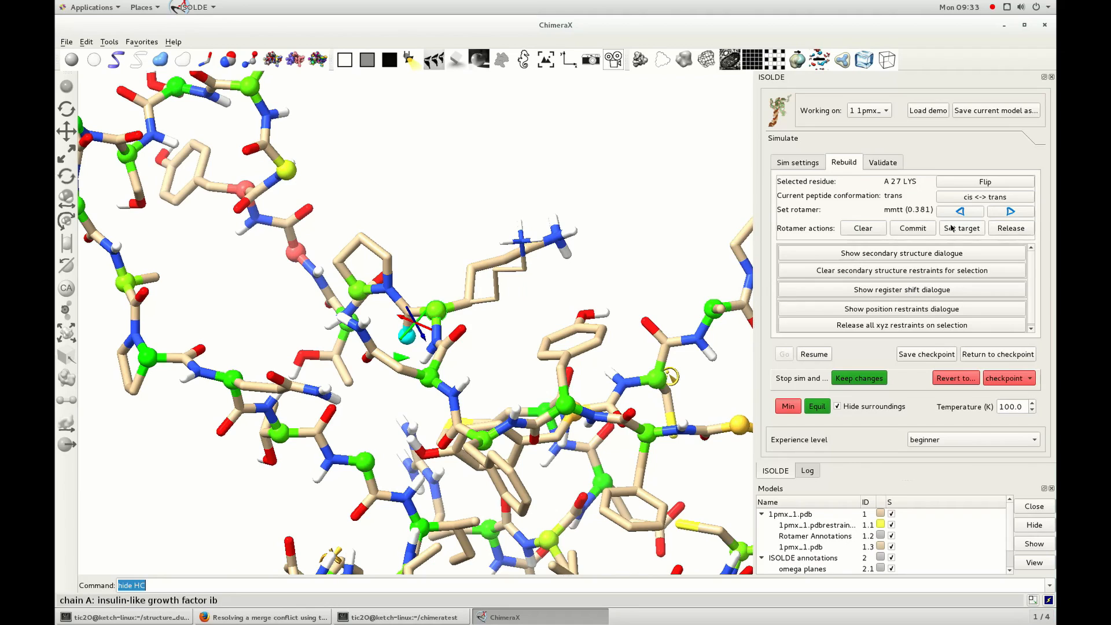
click(919, 232)
click(823, 357)
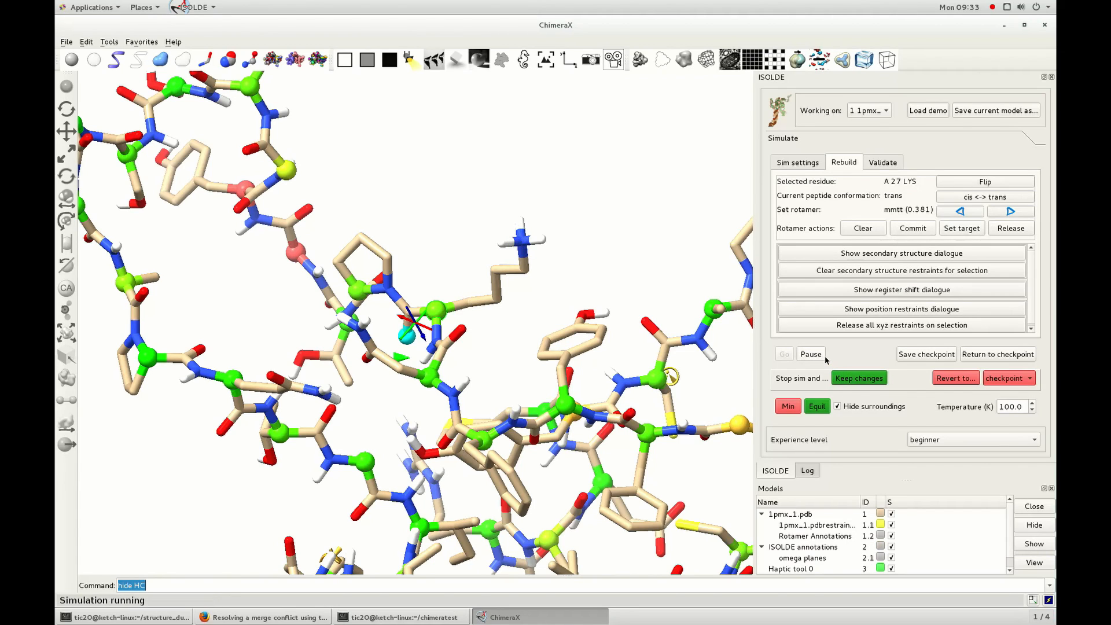
click(824, 357)
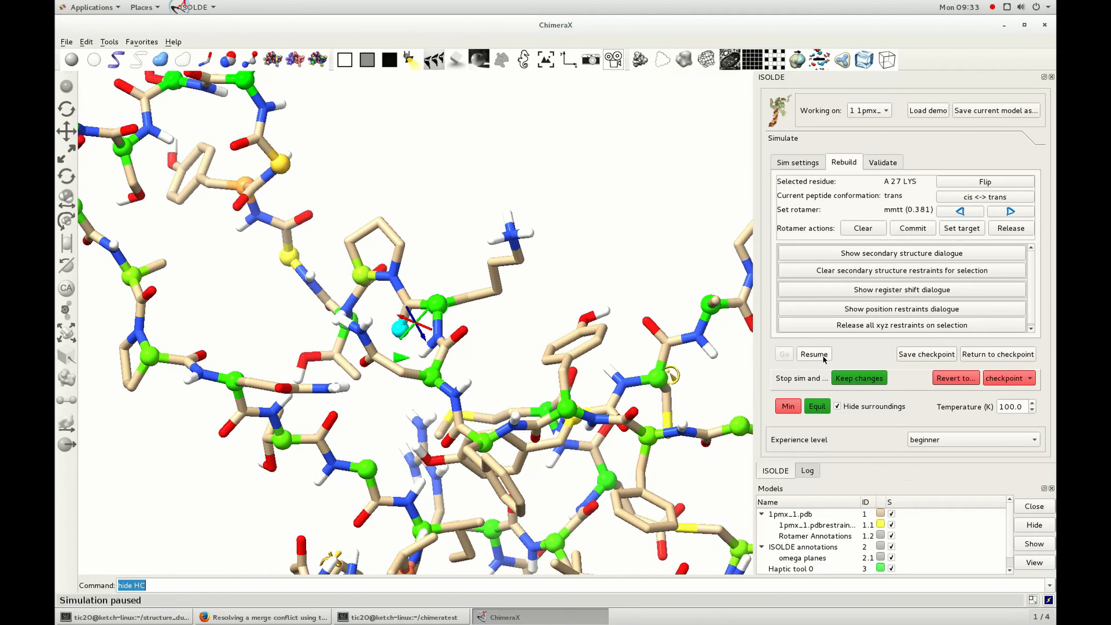
Set the mttp rotamer as the target for residue A 27 LYS and resume the simulation.
click(1016, 213)
click(1016, 213)
mouse_move(382, 328)
mouse_down()
mouse_move(393, 377)
mouse_move(362, 348)
mouse_move(400, 334)
mouse_up()
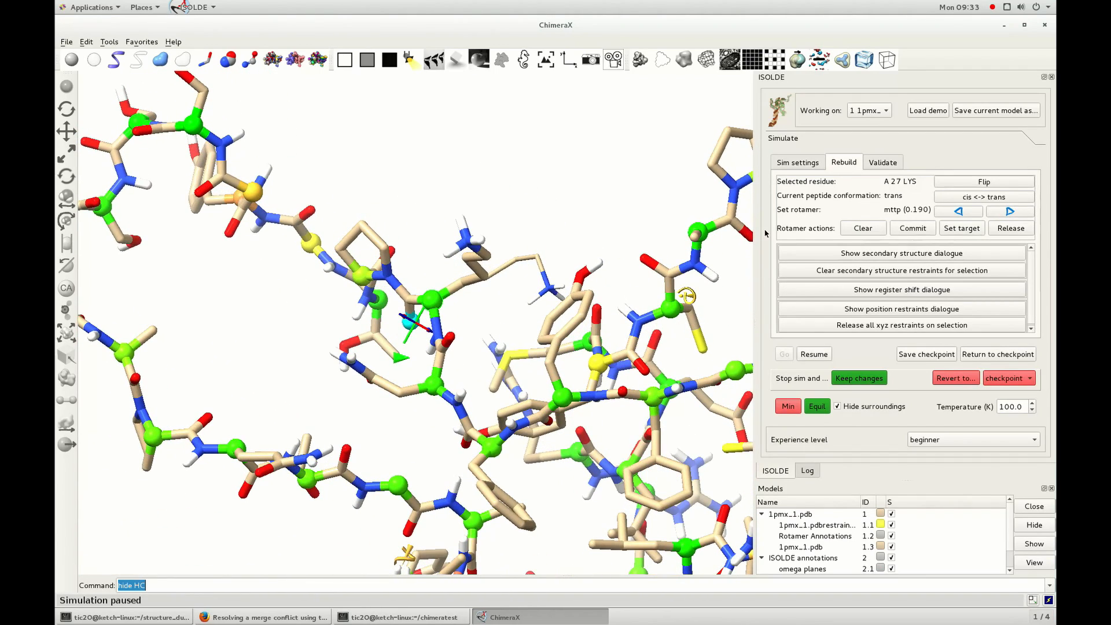
click(964, 230)
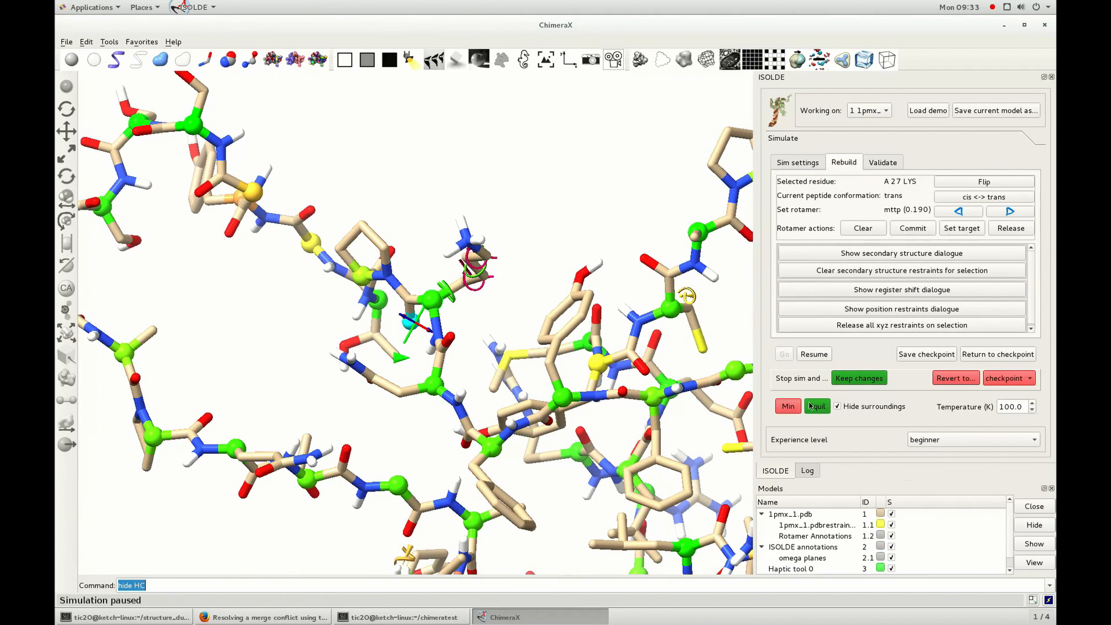
click(812, 354)
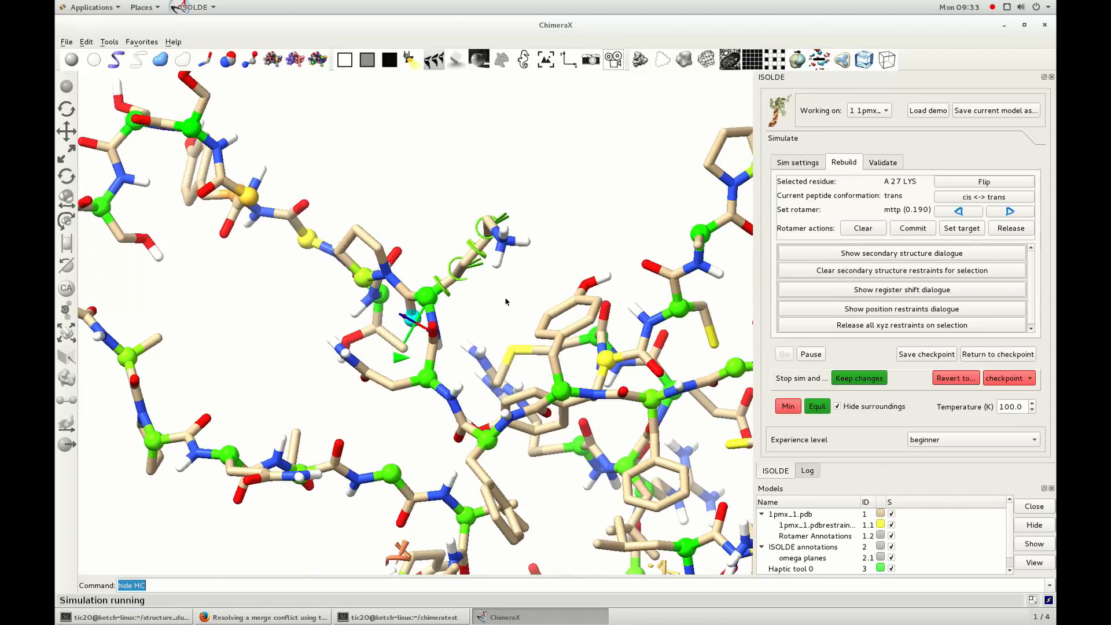
drag(458, 314, 420, 330)
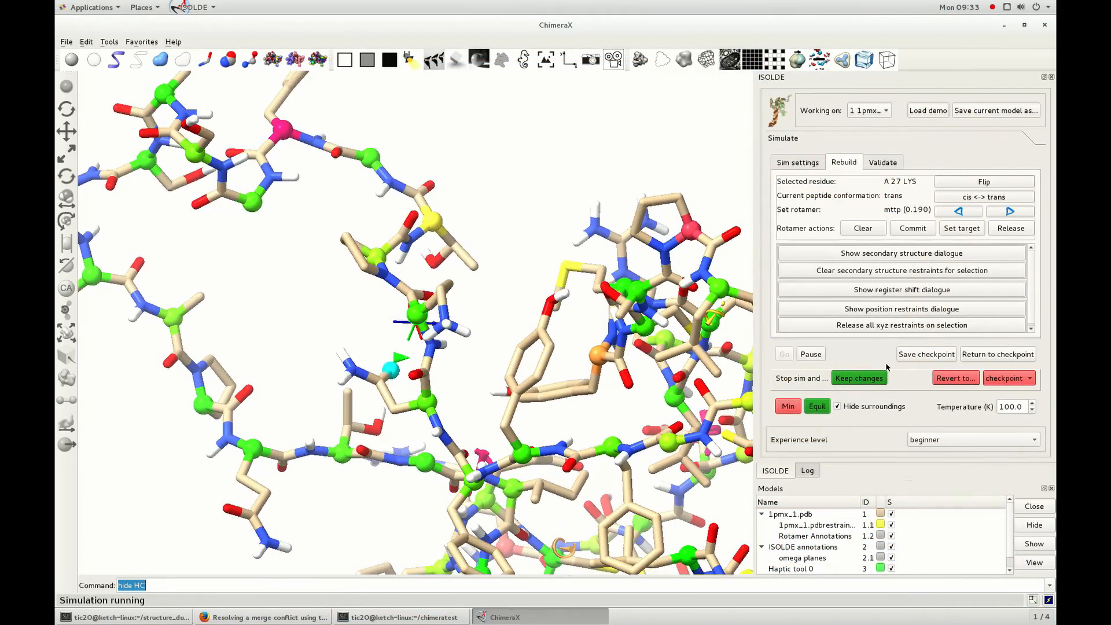
Choose residue A 31 TYR with the simulation paused, resume the simulation and flip the residue's peptide bond.
click(811, 355)
drag(521, 298, 463, 343)
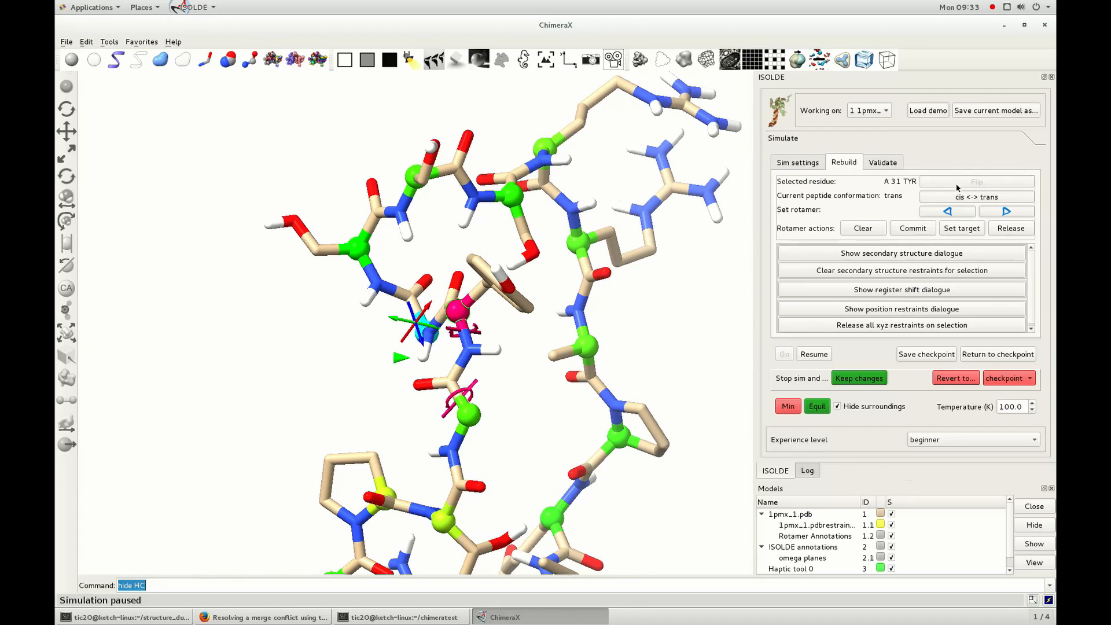
click(814, 354)
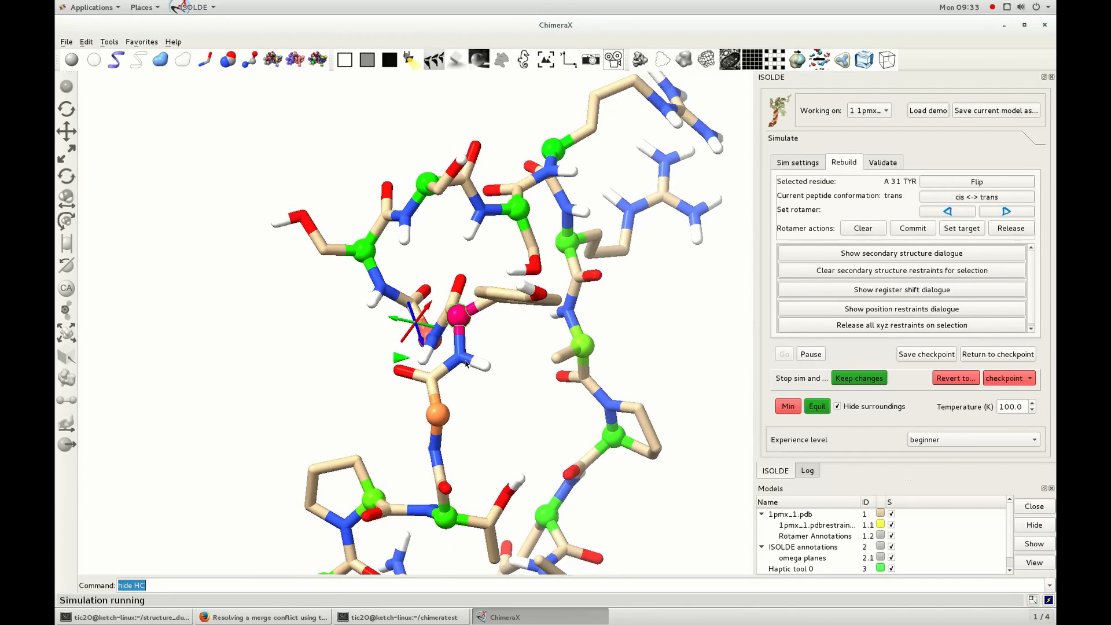
click(959, 185)
drag(434, 371, 538, 365)
ctrl+click(508, 398)
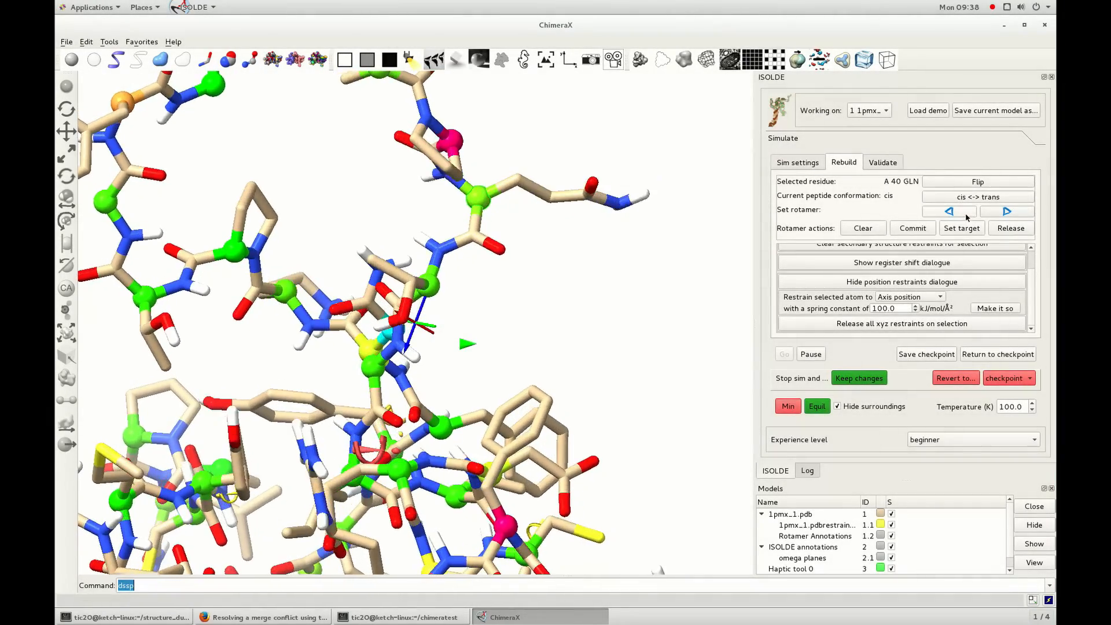
Switch the peptide bond of residue A 40 GLN between cis and trans several times during the running simulation.
click(984, 199)
drag(502, 260, 447, 349)
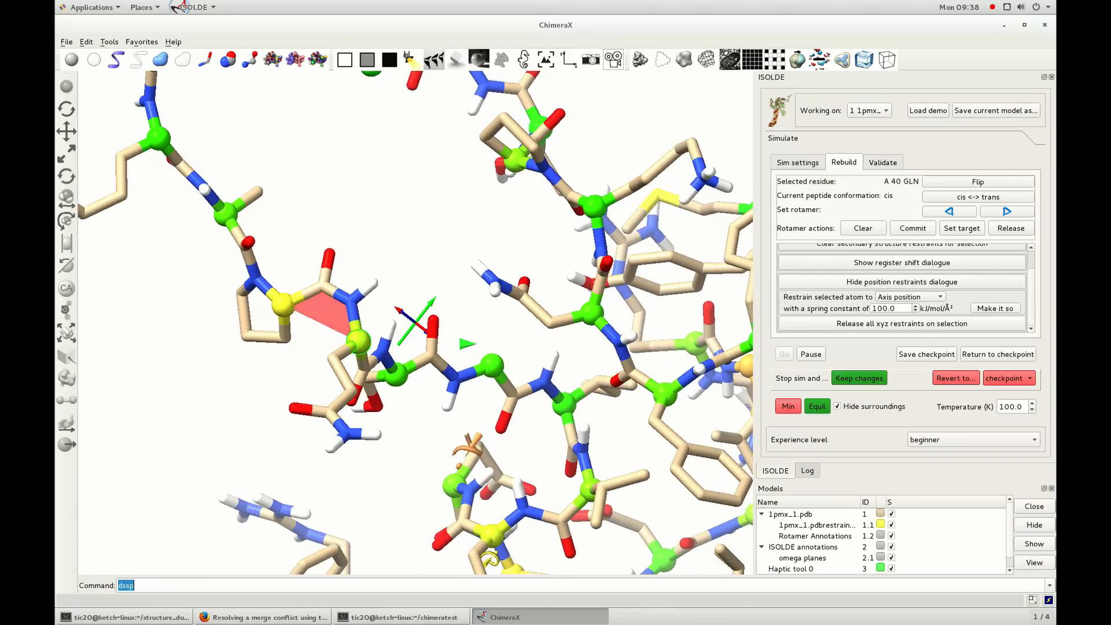
click(989, 198)
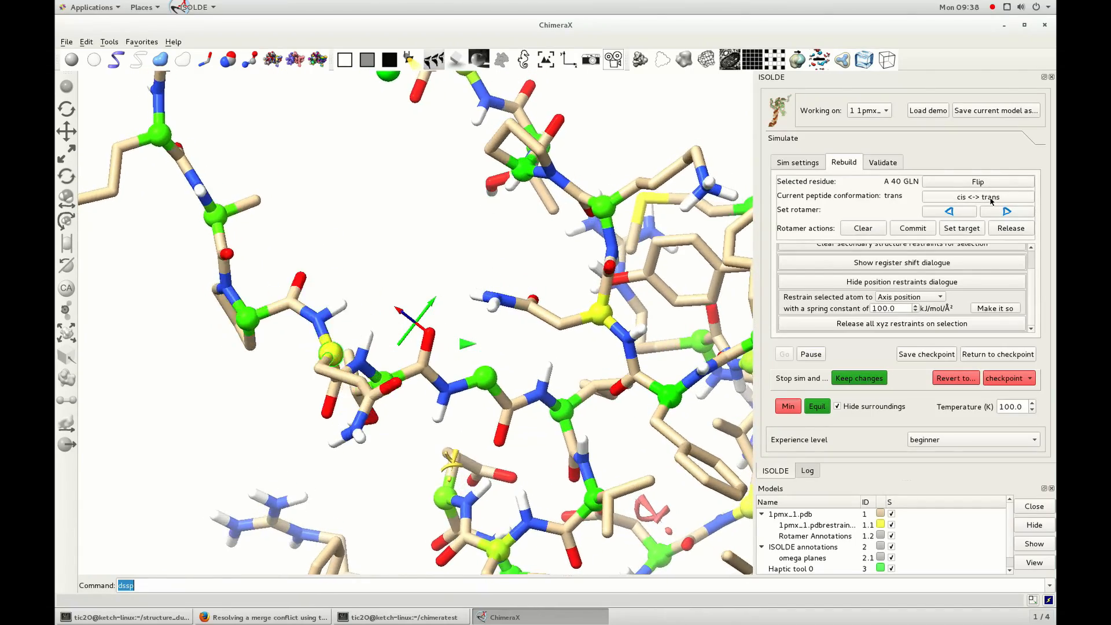
click(990, 197)
click(990, 200)
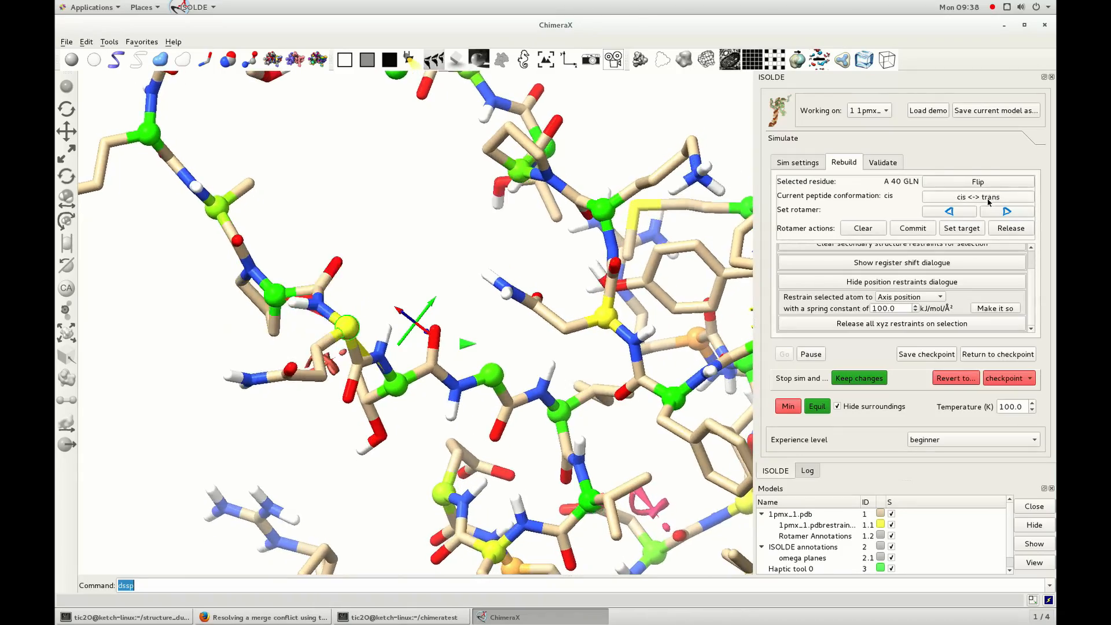
drag(398, 387, 474, 475)
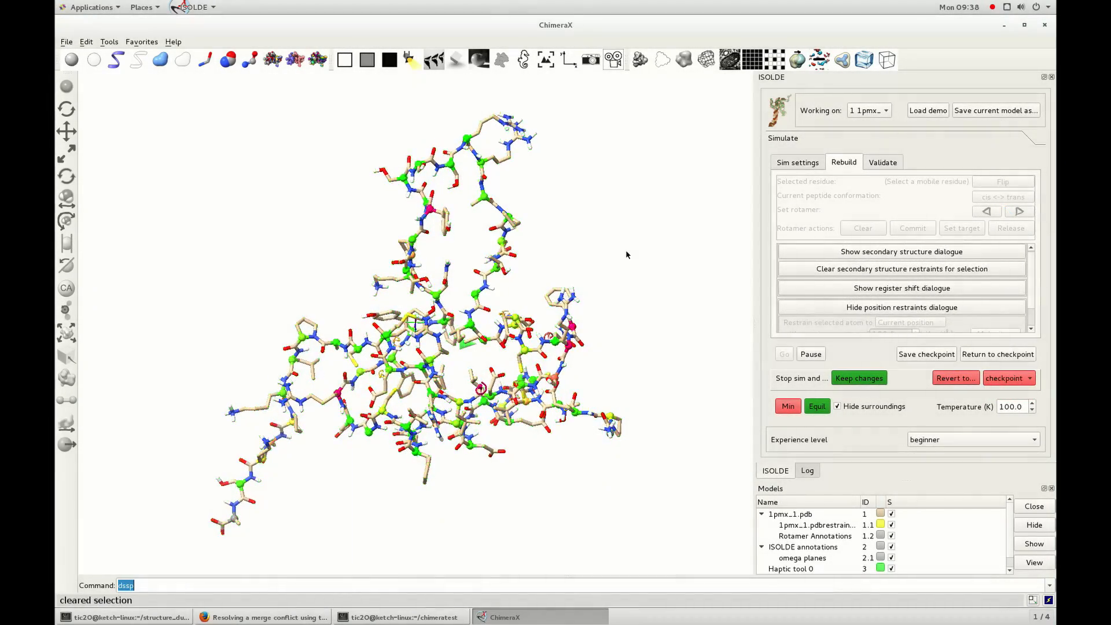
Restrain the selected atoms of residues A 3 GLU and A 5 LEU to the axis position with a 100.0 kJ/mol/Å² spring constant.
scroll(630, 475, up, 5)
middle_drag(630, 475, 506, 184)
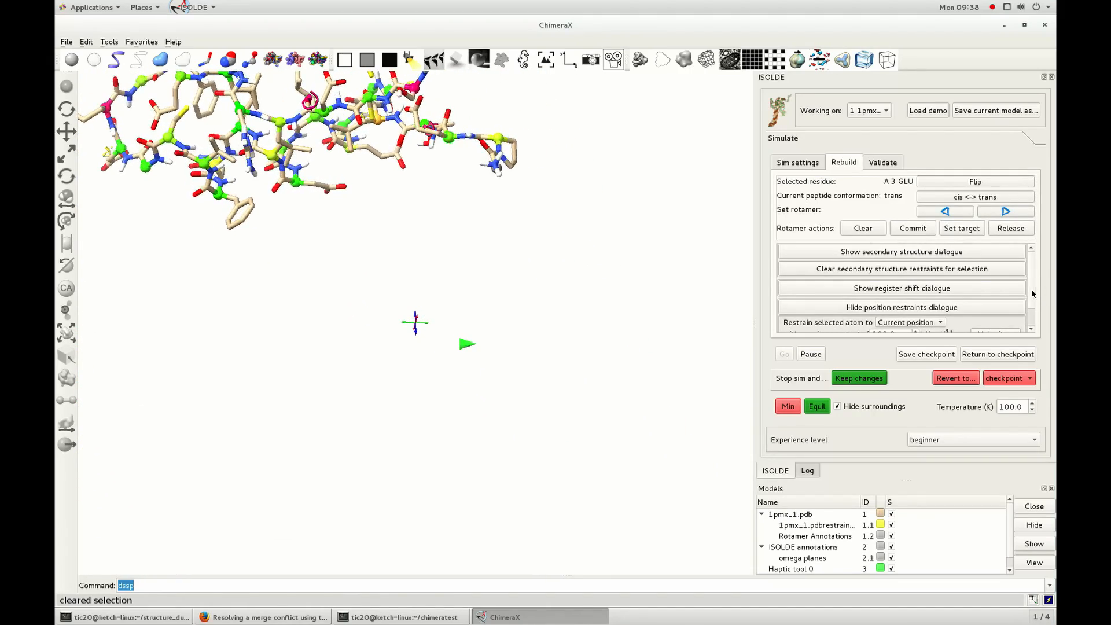
scroll(1033, 293, down, 2)
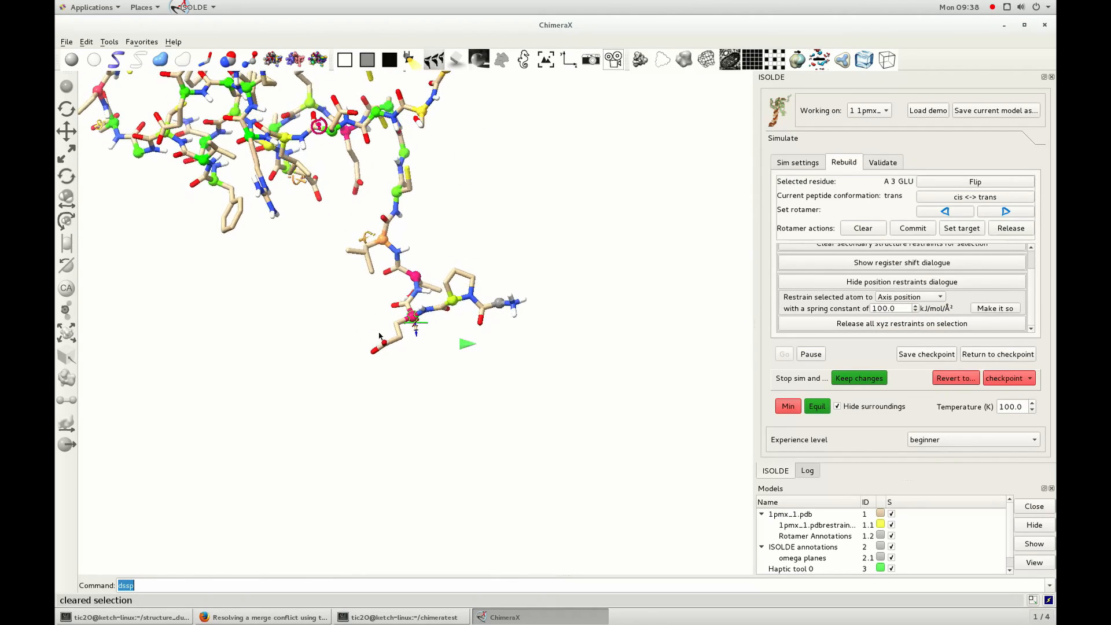
middle_drag(413, 243, 285, 489)
click(993, 308)
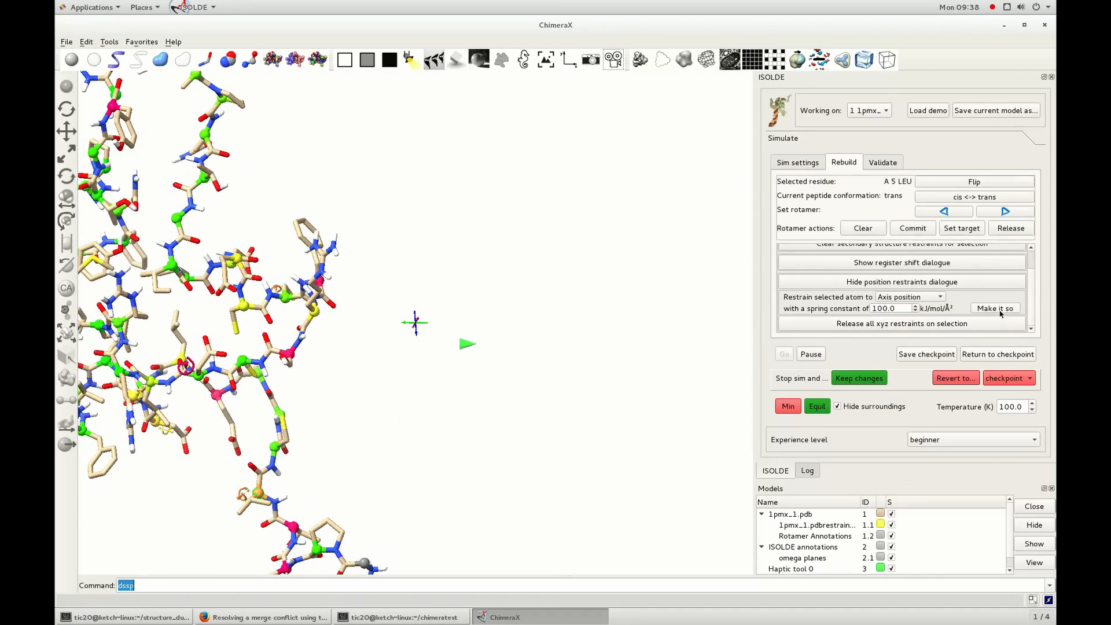
middle_drag(528, 446, 467, 298)
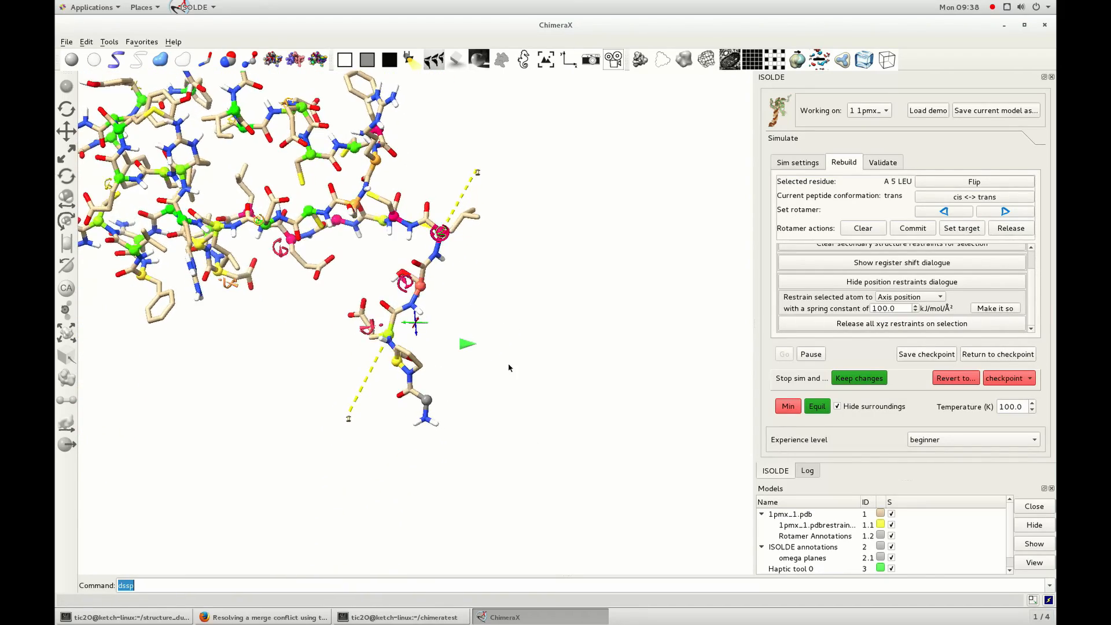
Select the restrained residues at the chain end and release all xyz position restraints on them.
drag(501, 370, 445, 241)
ctrl+drag(373, 210, 574, 459)
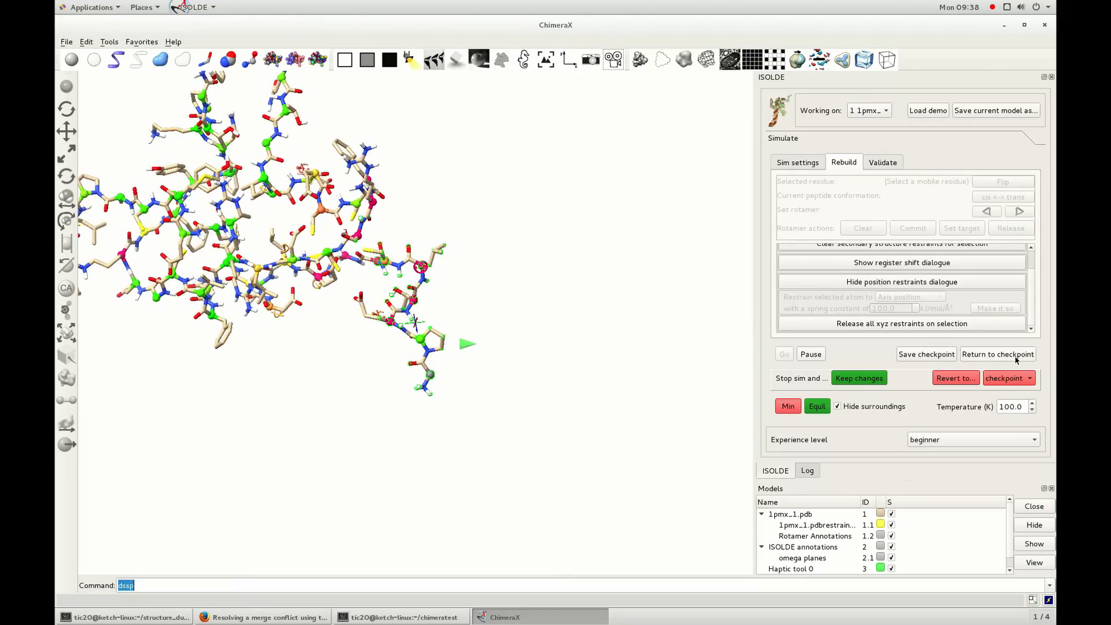
middle_drag(288, 264, 423, 402)
mouse_move(370, 411)
mouse_down()
mouse_move(312, 419)
mouse_move(357, 428)
mouse_up()
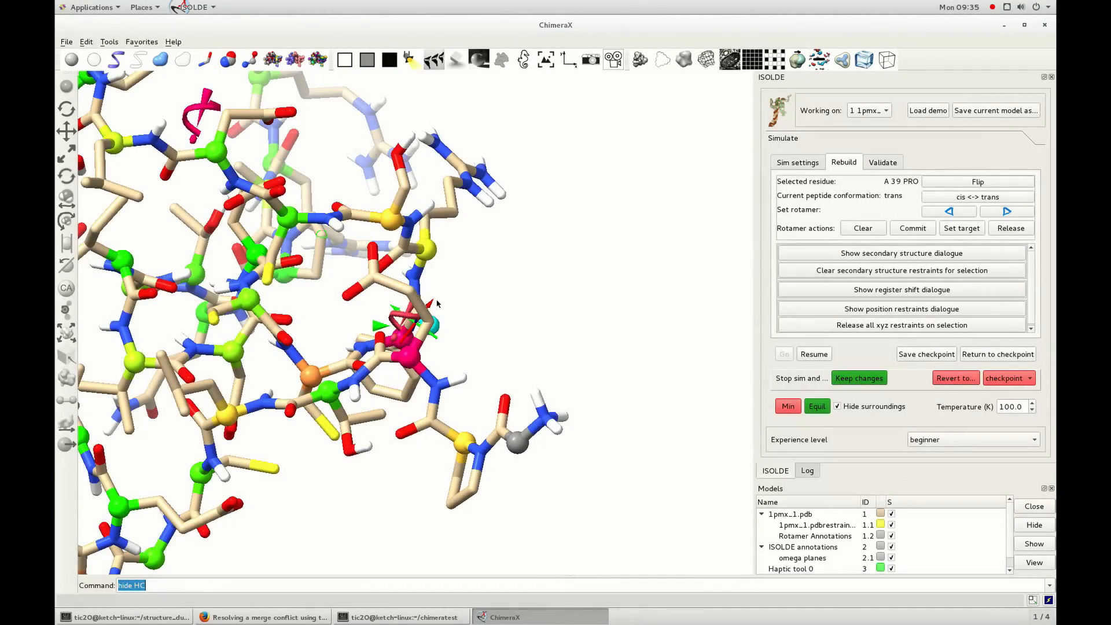
Resume the simulation, open the secondary structure dialogue and extend the selection along the chain from the terminal residues.
drag(437, 301, 415, 336)
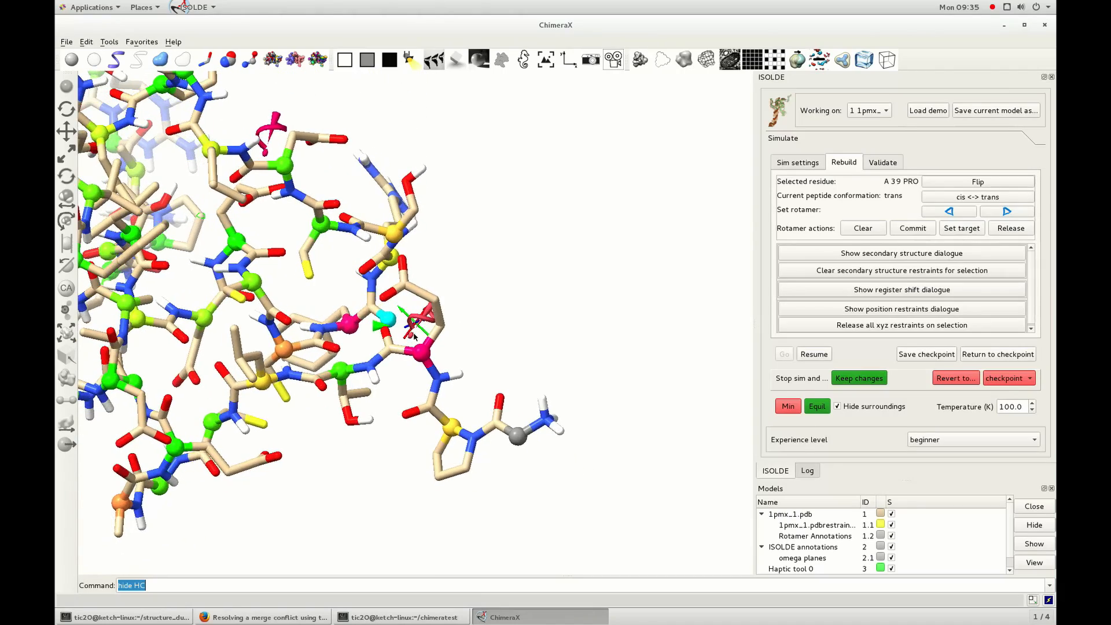
click(820, 356)
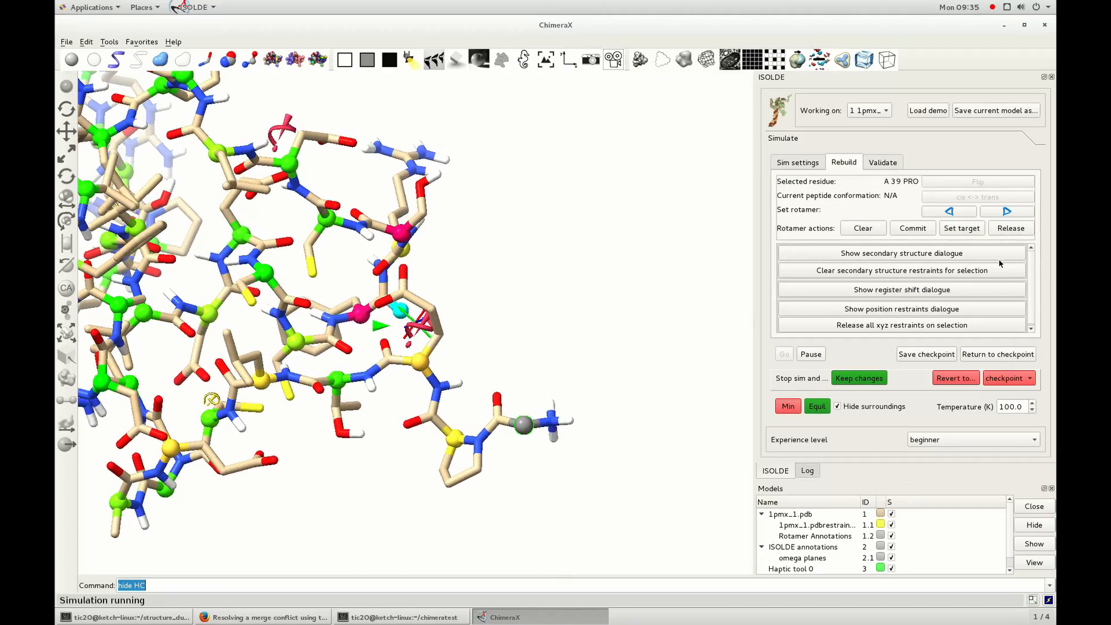
click(903, 254)
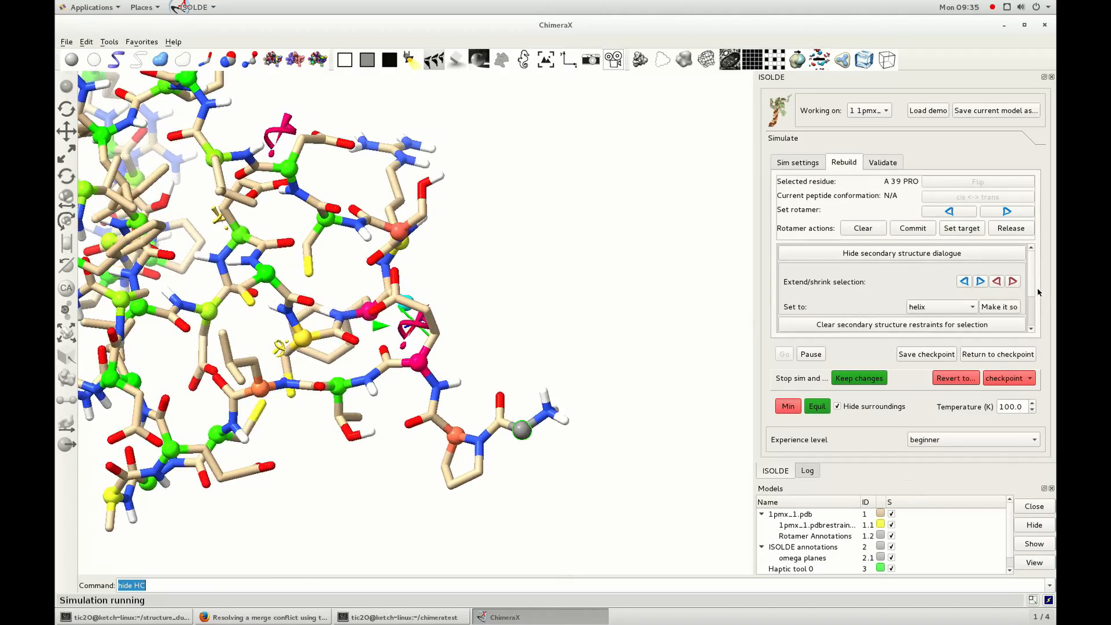
click(1013, 282)
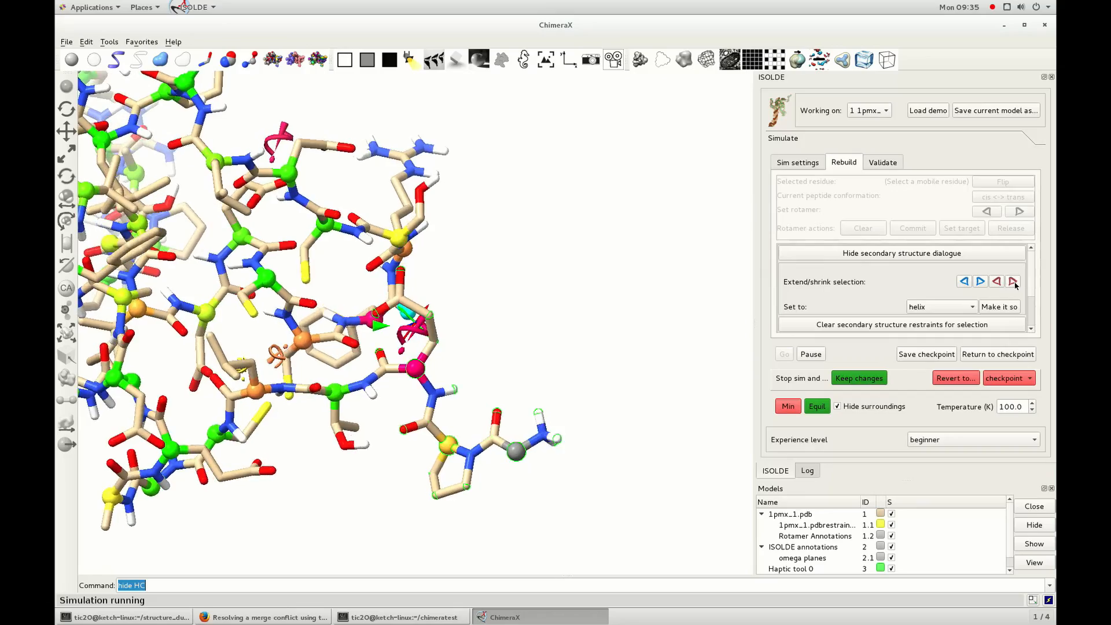
click(1015, 284)
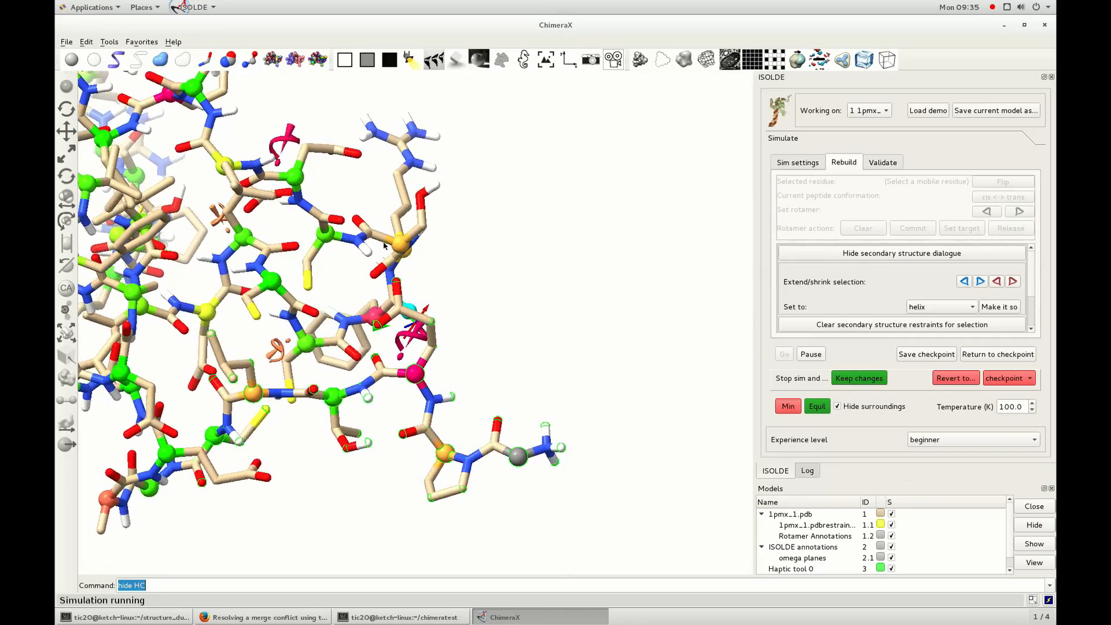
Restrain the selected terminal stretch to antiparallel beta secondary structure.
middle_drag(255, 261, 408, 275)
drag(407, 275, 422, 201)
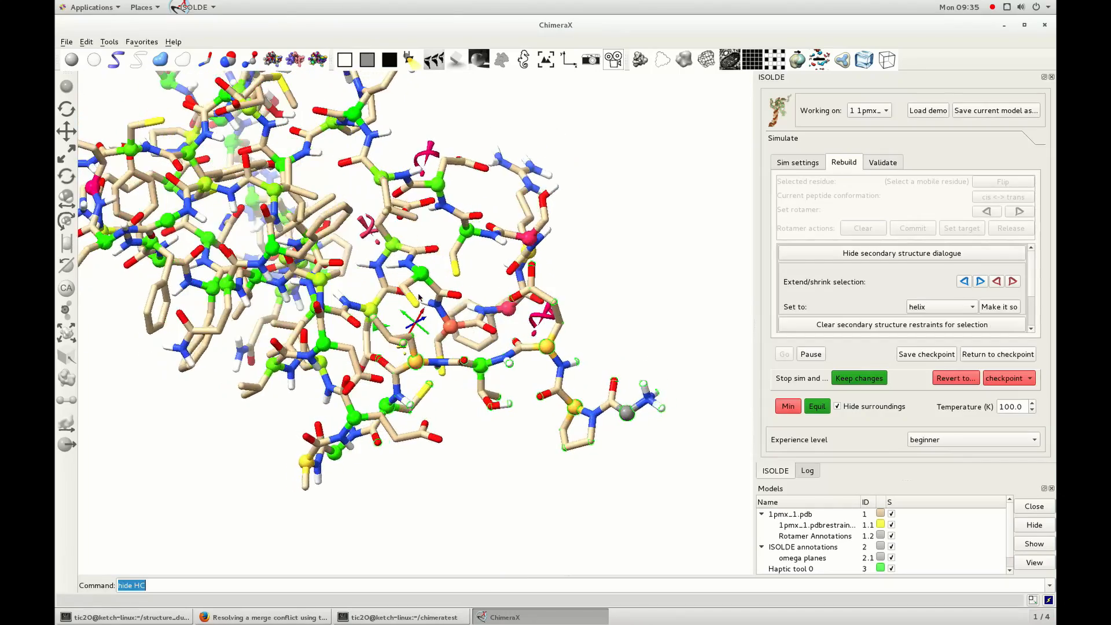
click(930, 312)
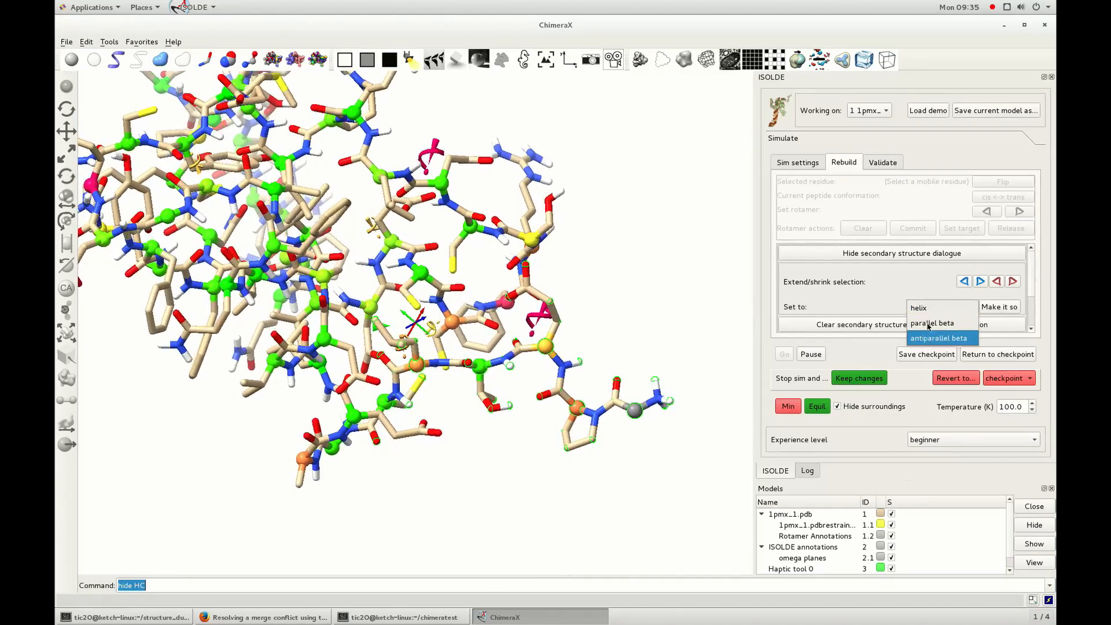
click(927, 342)
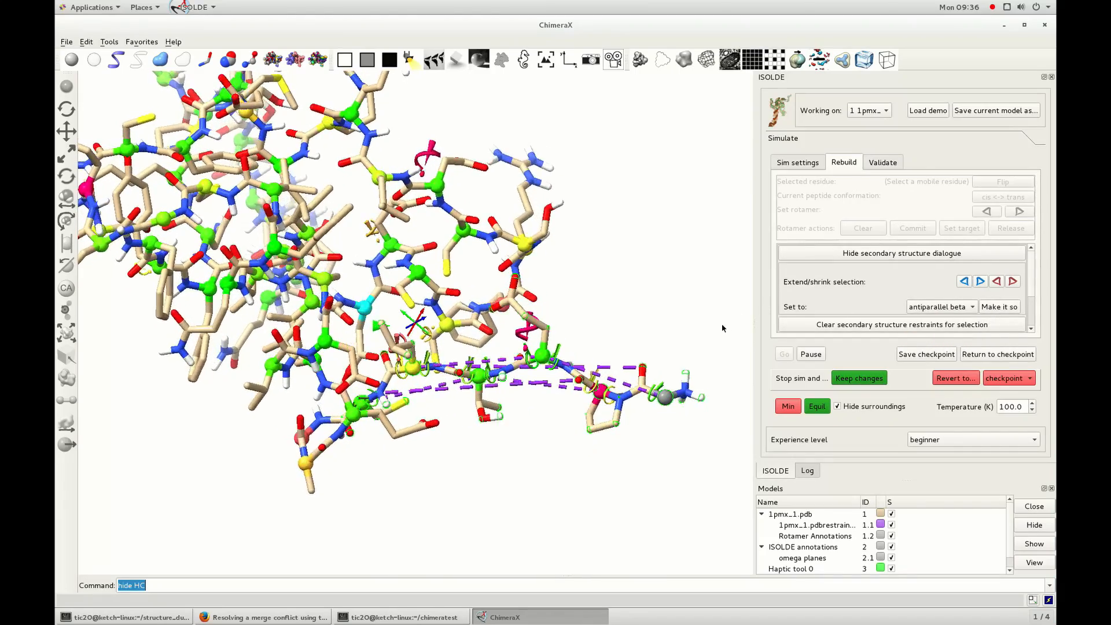
drag(585, 404, 560, 370)
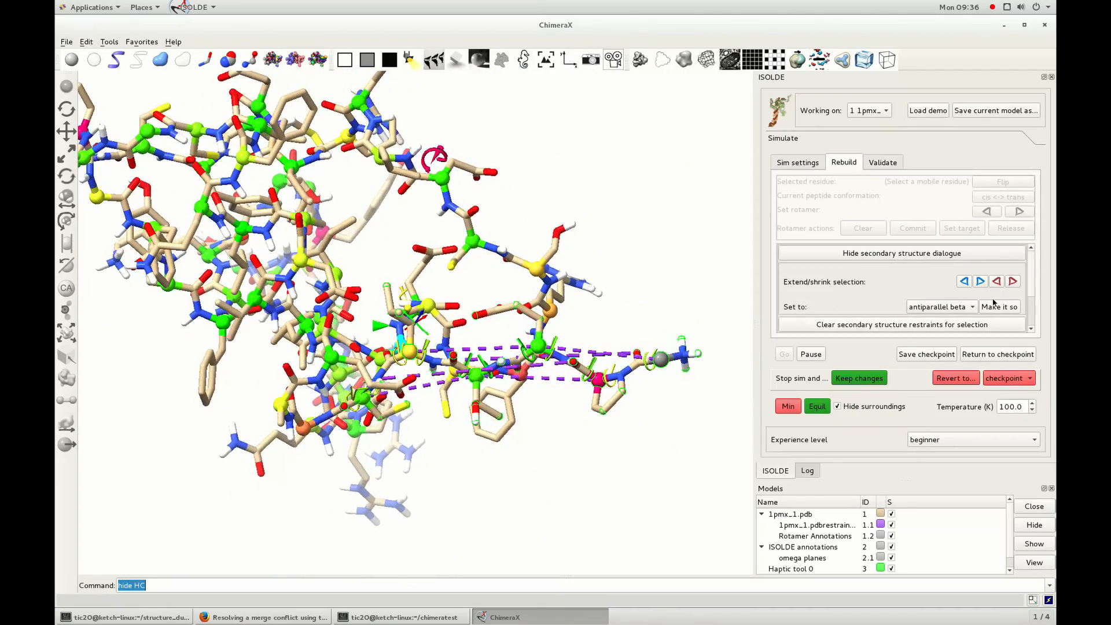
Clear the secondary structure restraints on the selected terminal stretch and deselect it.
click(903, 327)
drag(579, 434, 546, 427)
ctrl+click(503, 473)
drag(474, 457, 489, 434)
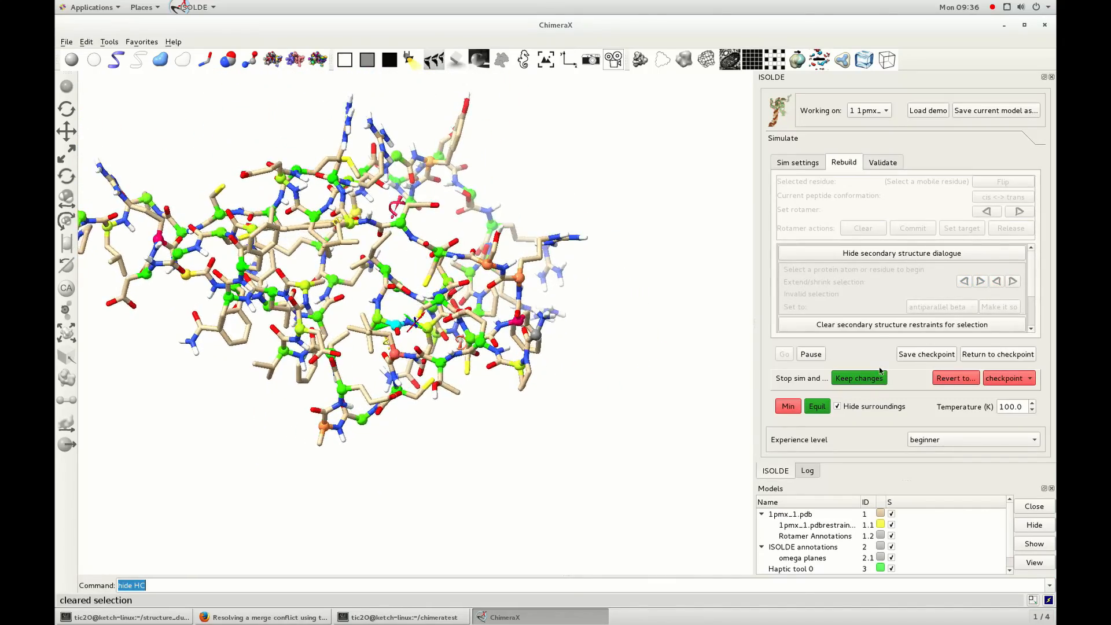
Save a checkpoint of the running simulation and select the whole protein model.
click(927, 357)
drag(516, 313, 509, 288)
scroll(509, 289, down, 5)
mouse_move(96, 103)
ctrl+mouse_down()
mouse_move(570, 384)
mouse_move(678, 518)
ctrl+mouse_up()
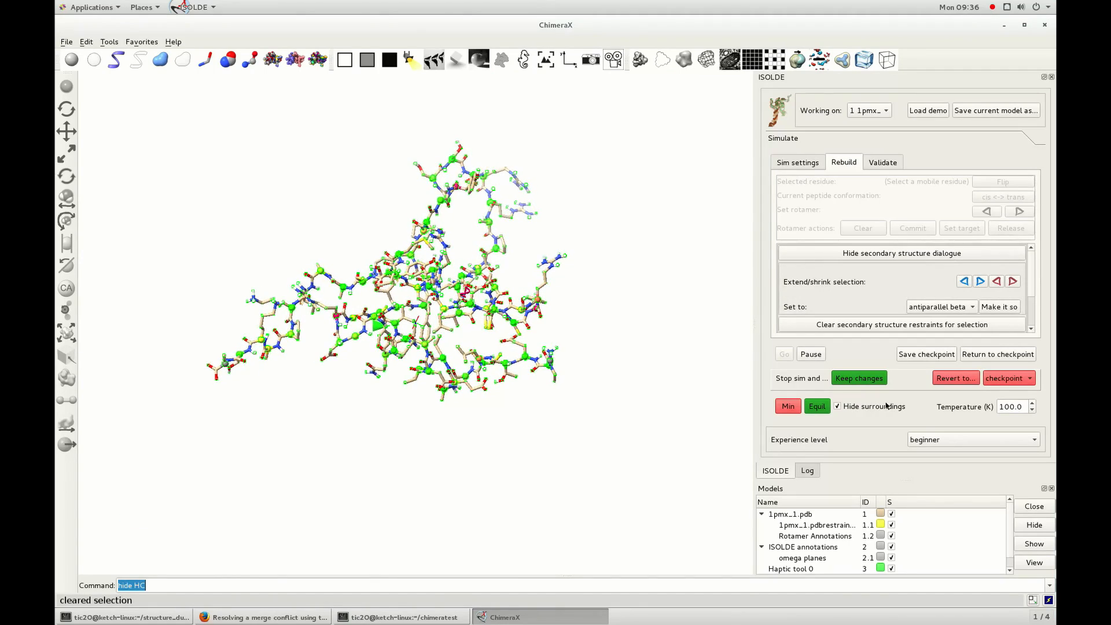
Restrain the whole selected protein to helix secondary structure and let the simulation fold it.
click(972, 306)
click(943, 281)
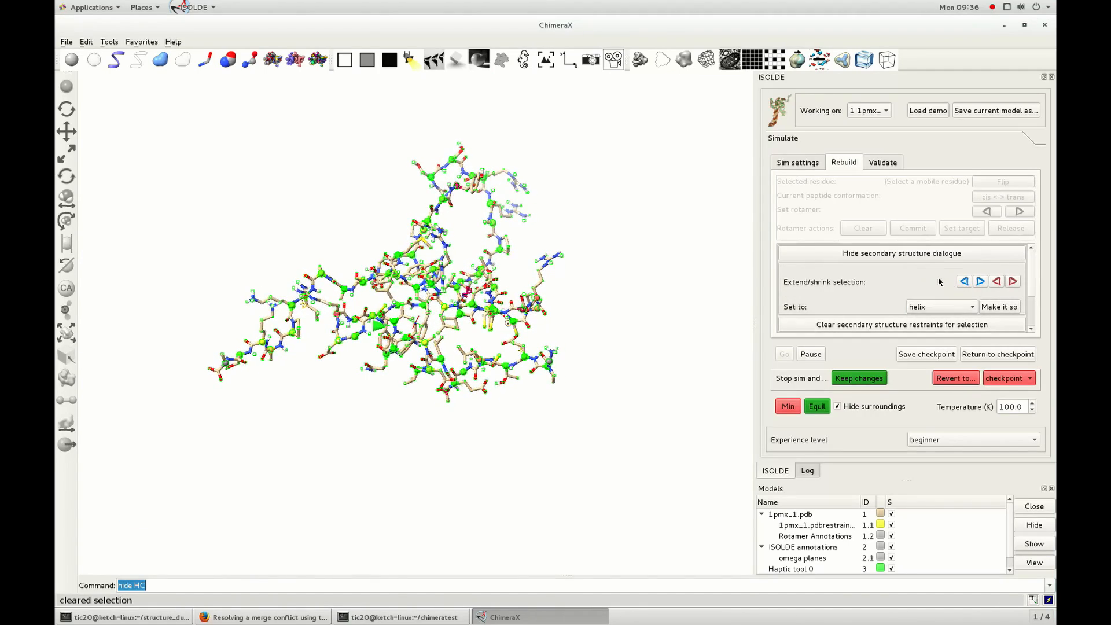
click(1011, 312)
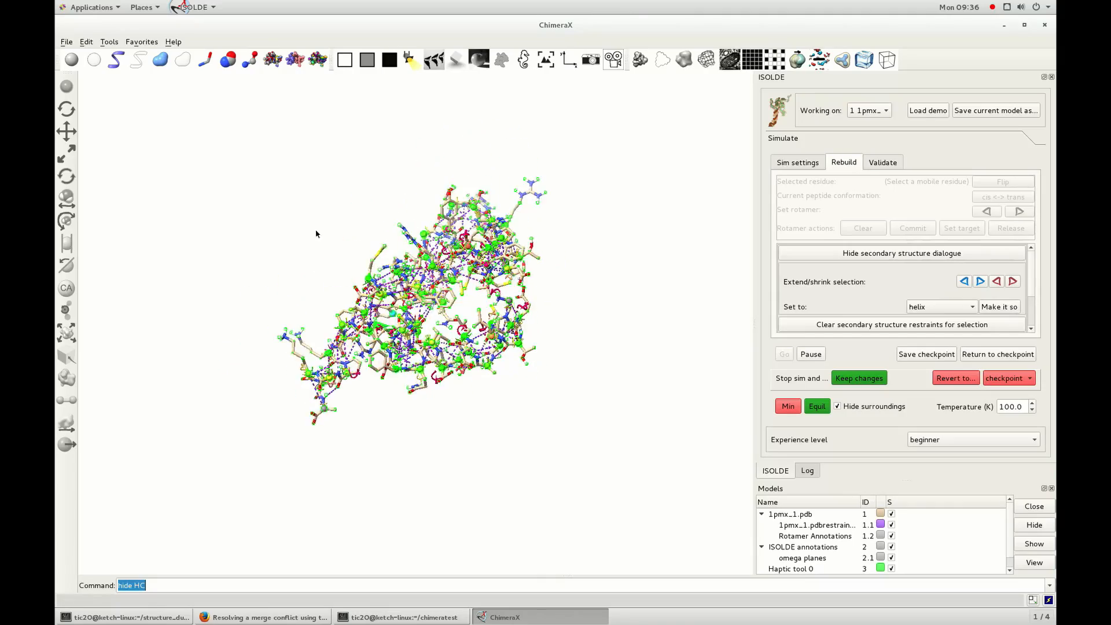
drag(310, 272, 349, 218)
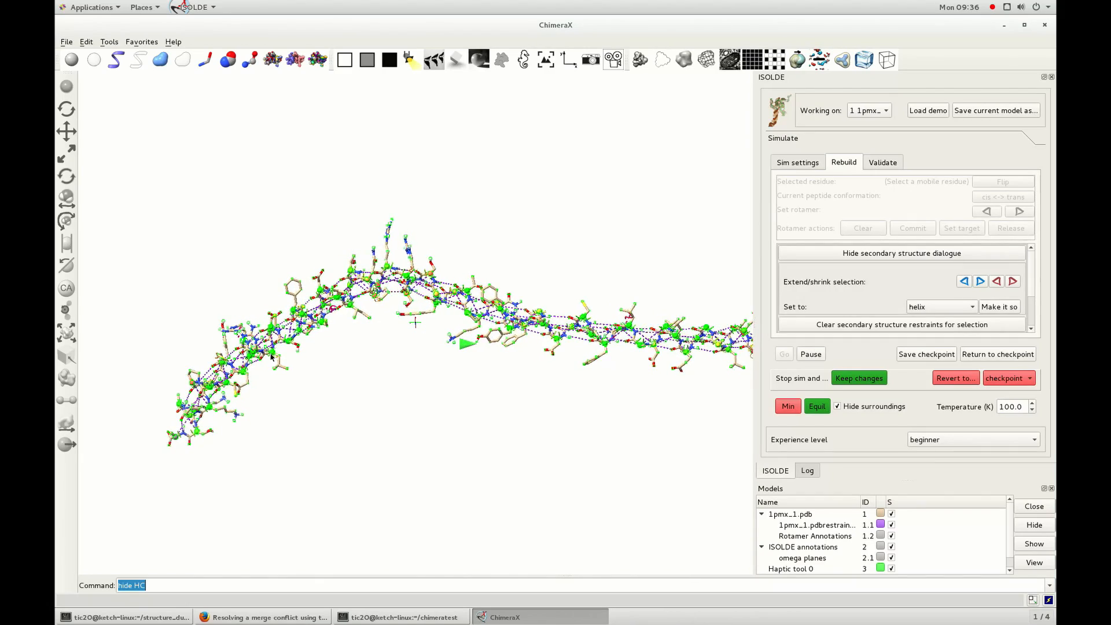
right_drag(181, 406, 149, 313)
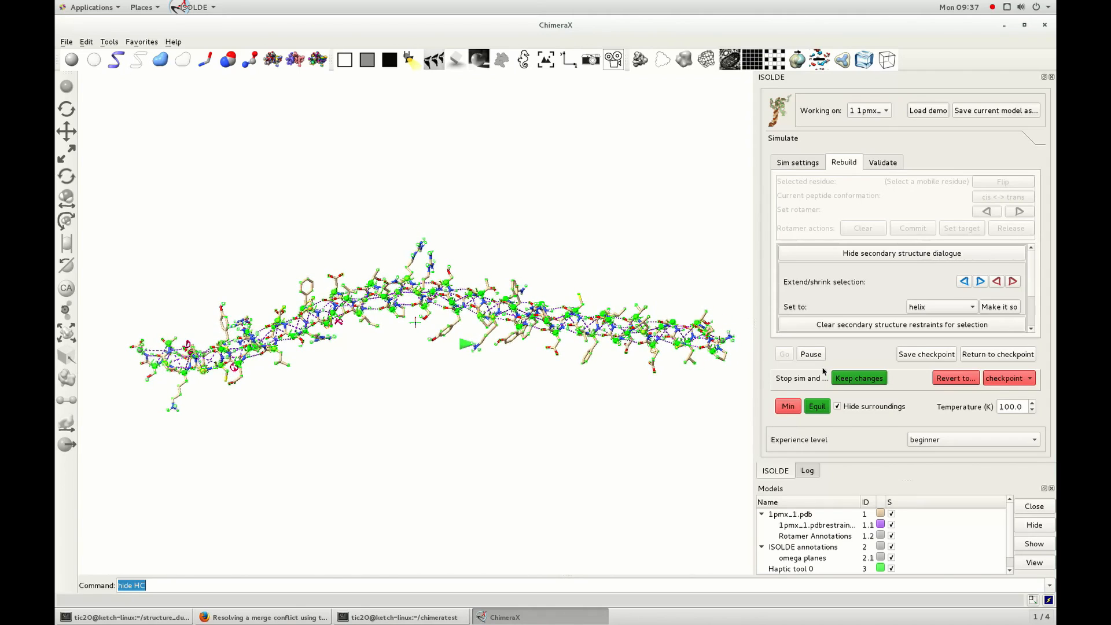
Pause the simulation, show the protein as a ribbon and reassign its secondary structure with the dssp command.
click(811, 353)
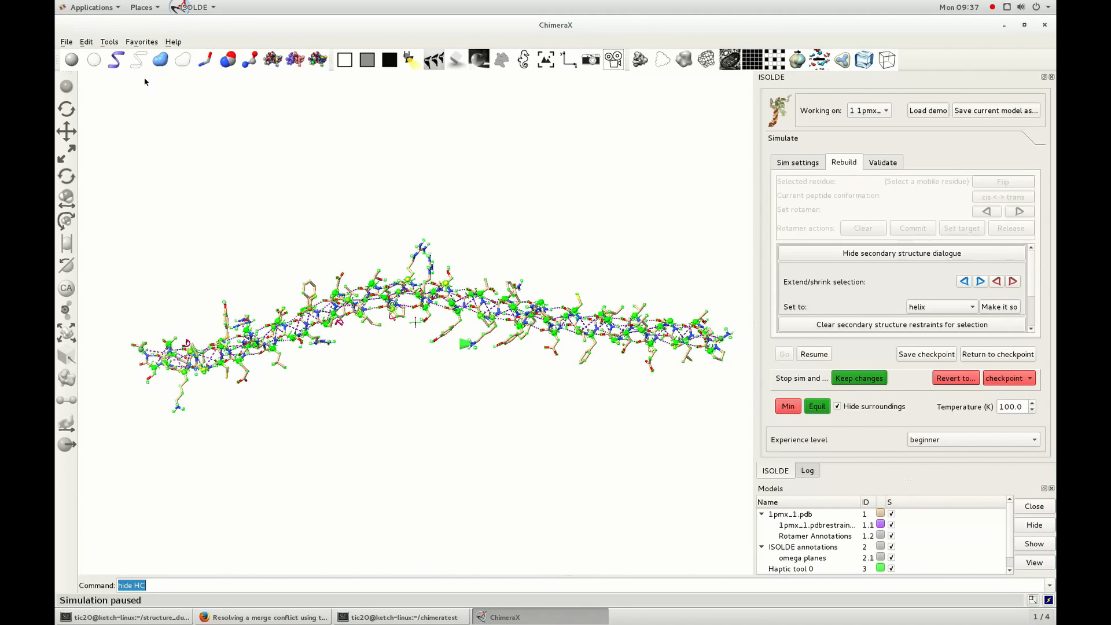
click(115, 61)
text(dssp)
key(Return)
mouse_move(458, 409)
mouse_down()
mouse_move(449, 417)
mouse_move(461, 430)
mouse_move(463, 415)
mouse_up()
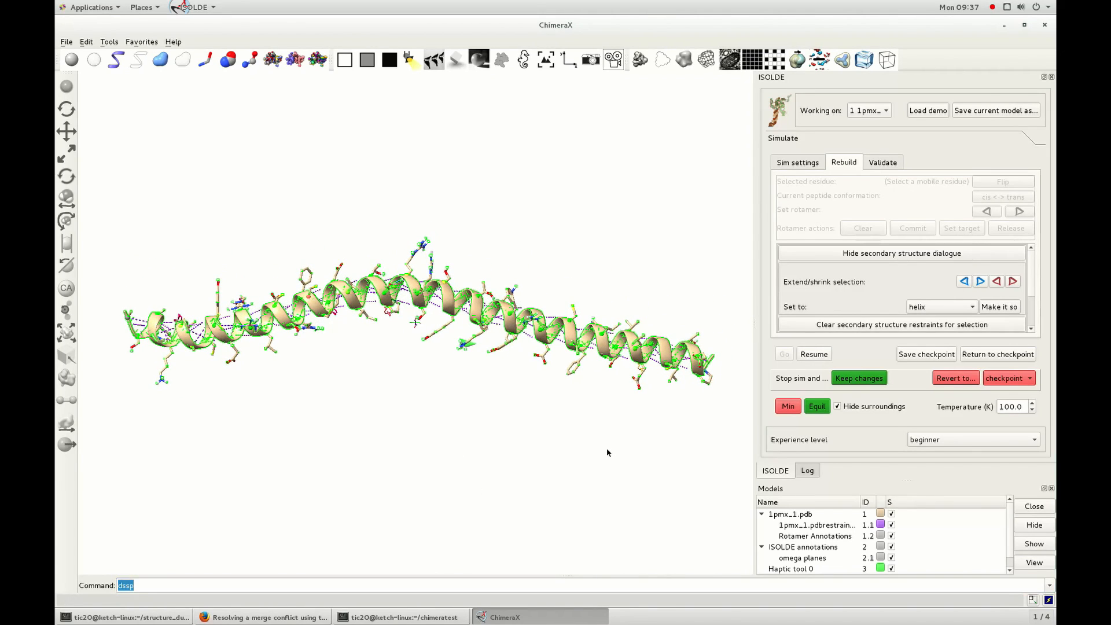
Hide the ribbon and return the paused simulation to the saved checkpoint.
click(138, 61)
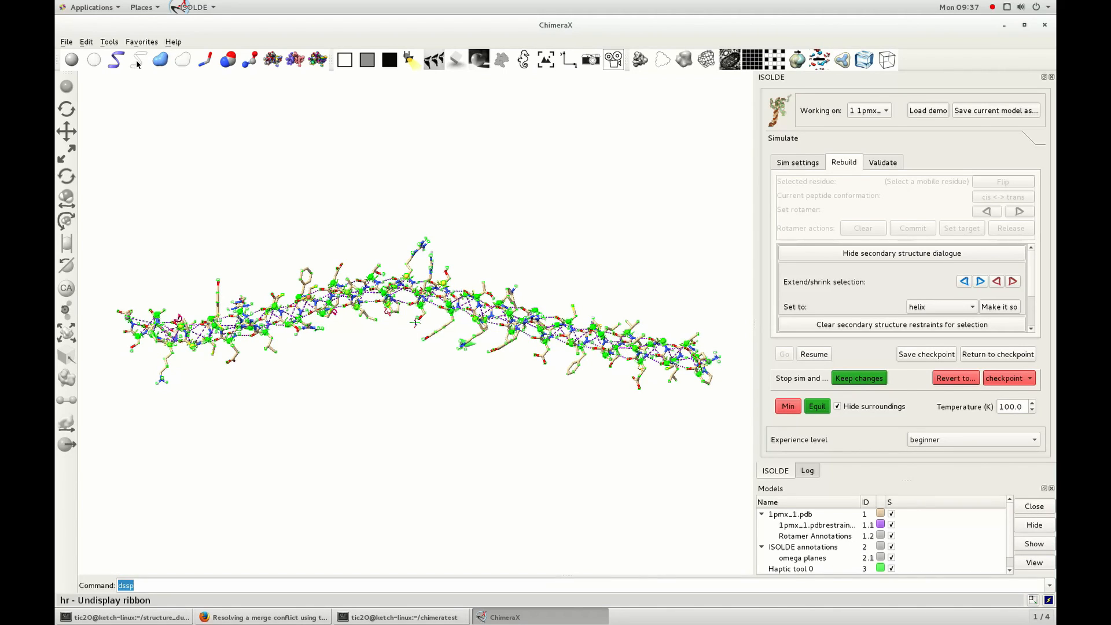
click(1008, 355)
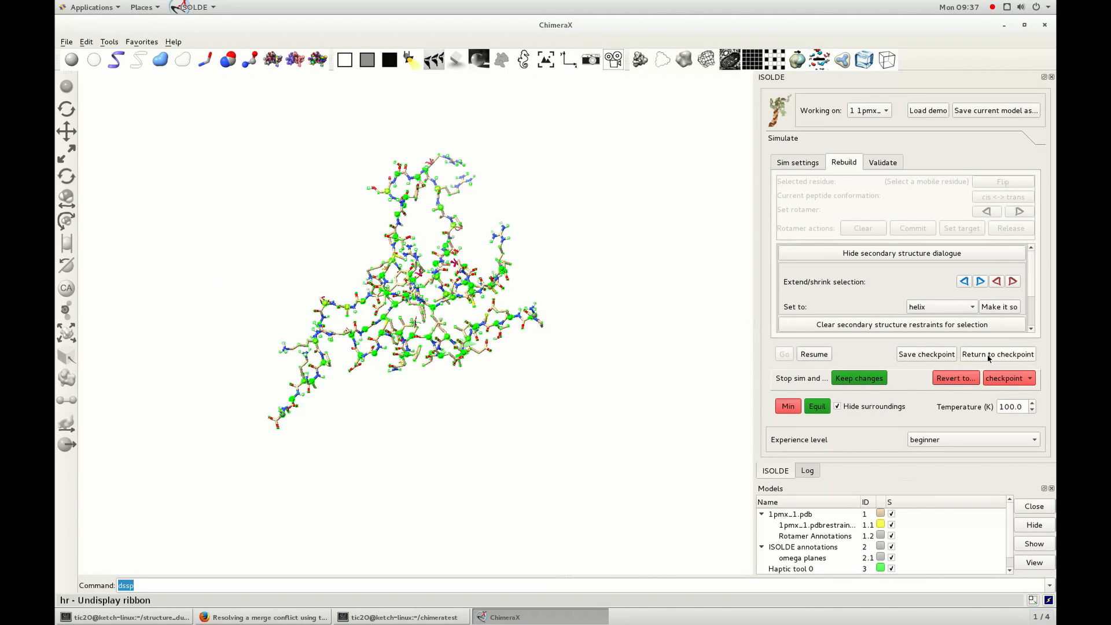
drag(523, 397, 477, 442)
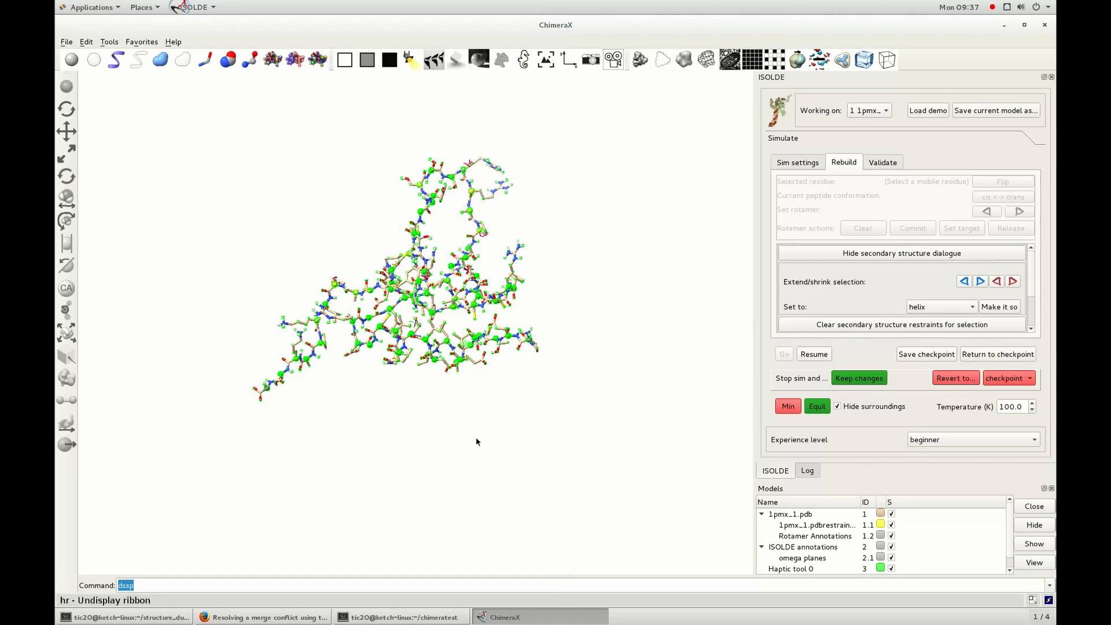
Resume the simulation and open the register shift dialogue in place of the secondary structure dialogue.
click(813, 354)
scroll(557, 355, up, 3)
drag(622, 302, 414, 385)
scroll(486, 365, up, 3)
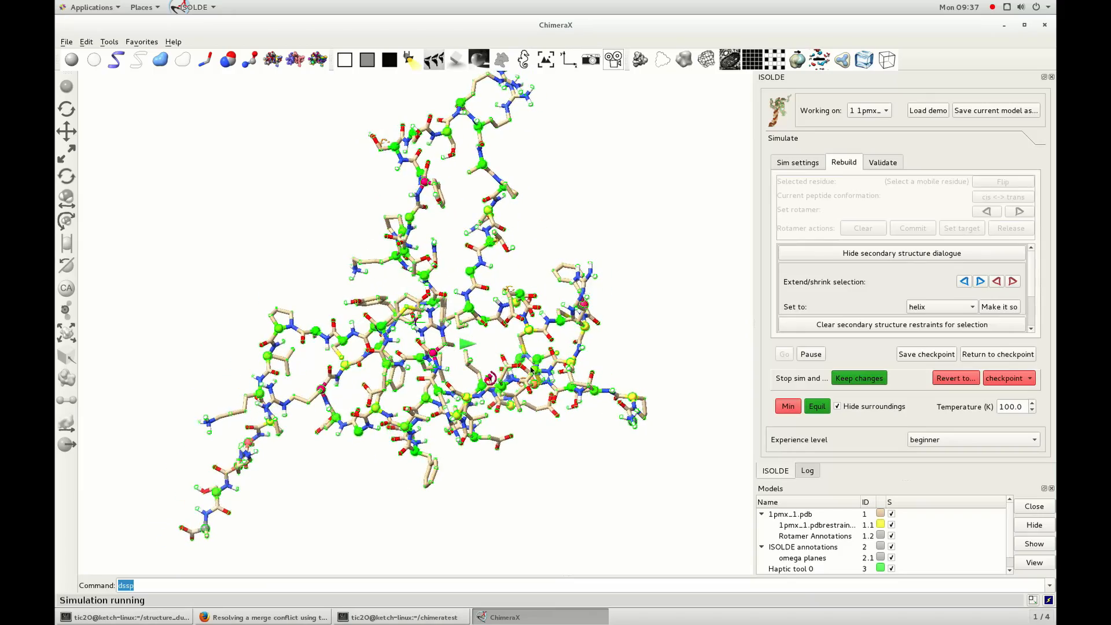
click(971, 255)
click(920, 289)
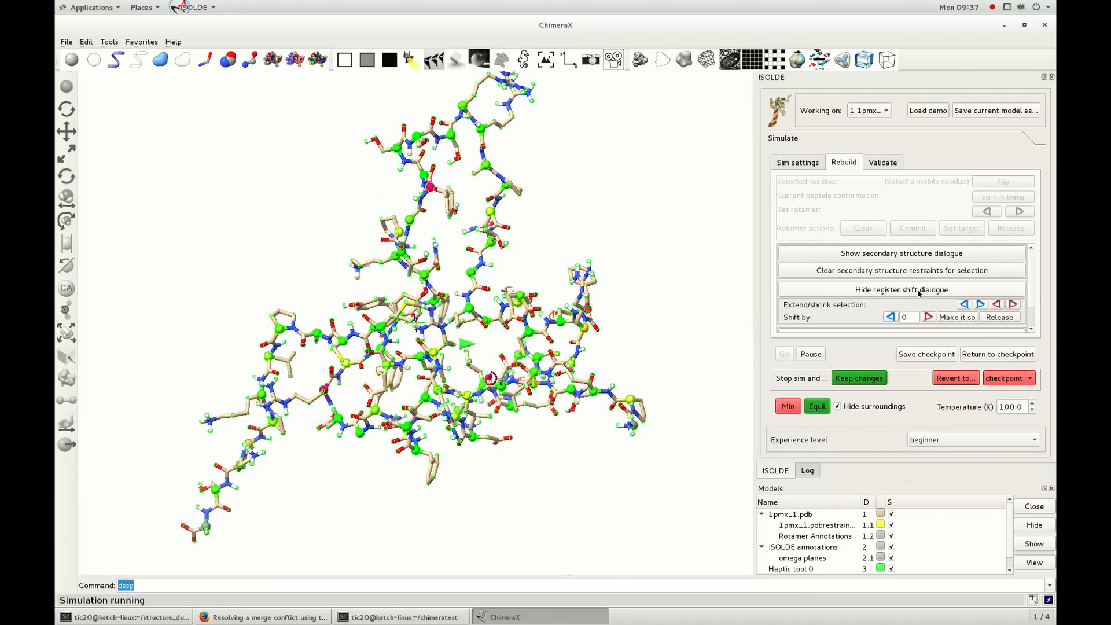
scroll(955, 296, down, 3)
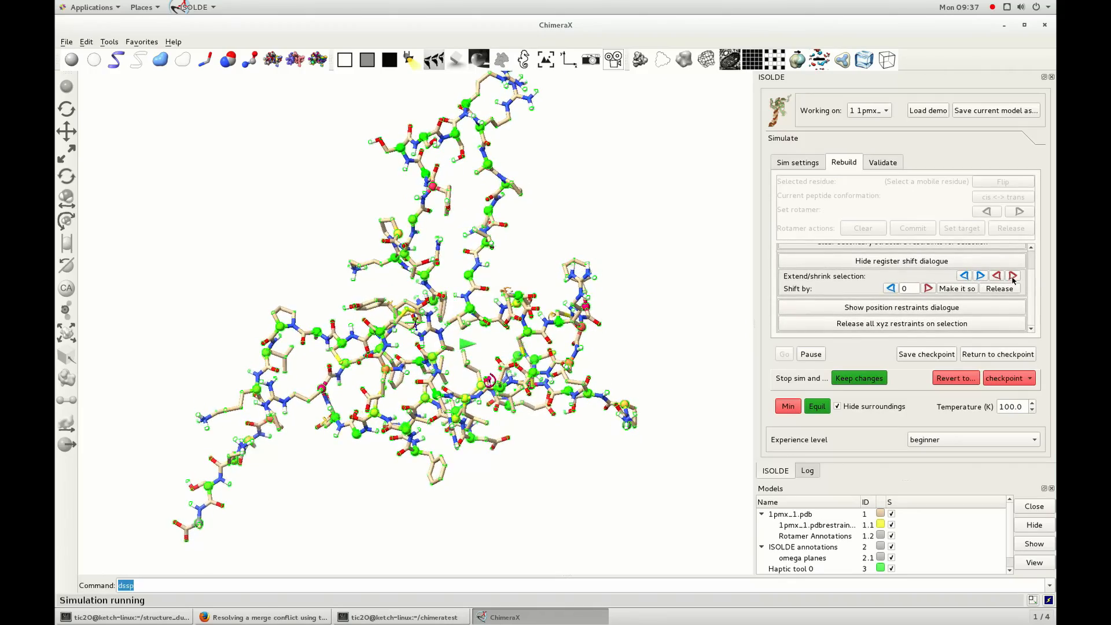
Adjust the ends of the selection, set a forward register shift and apply it to the selected residues.
click(1013, 279)
click(995, 279)
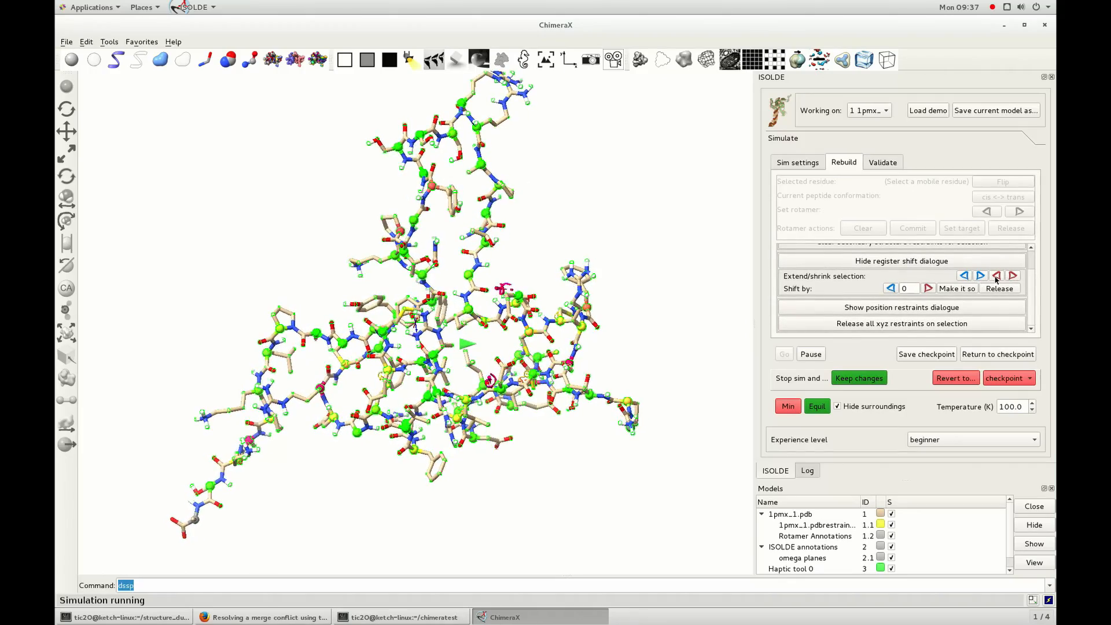
click(1015, 280)
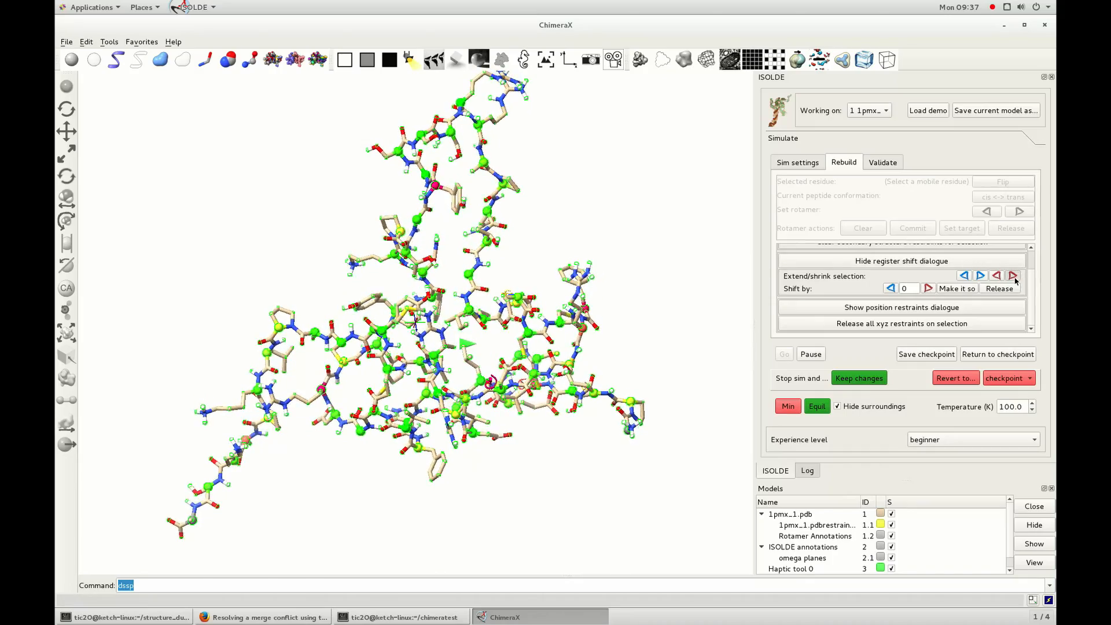
click(964, 276)
click(928, 289)
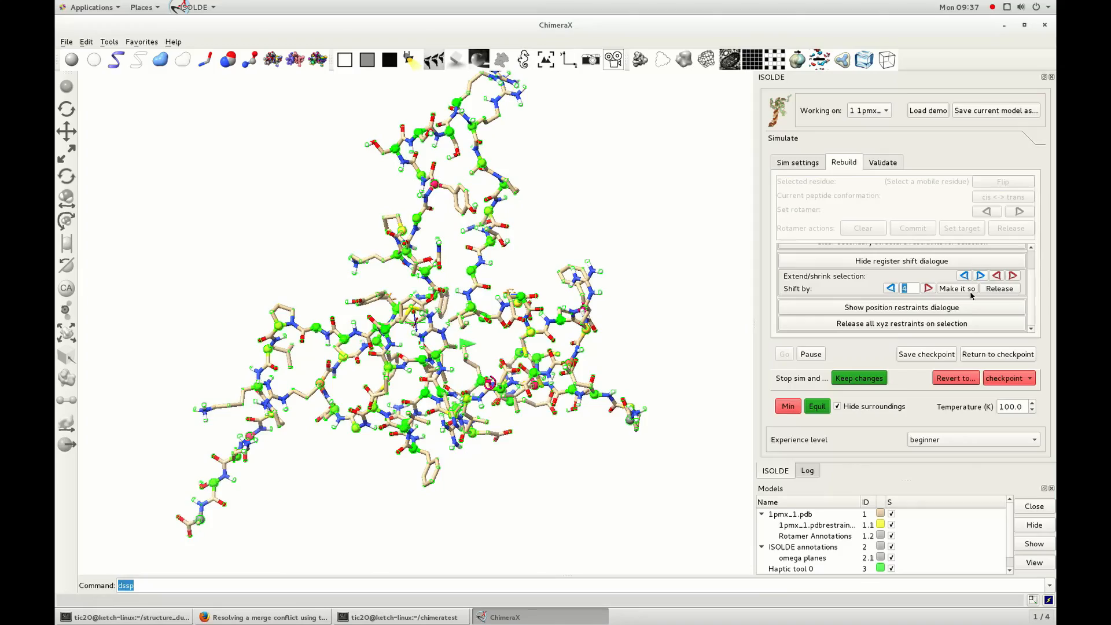
click(957, 289)
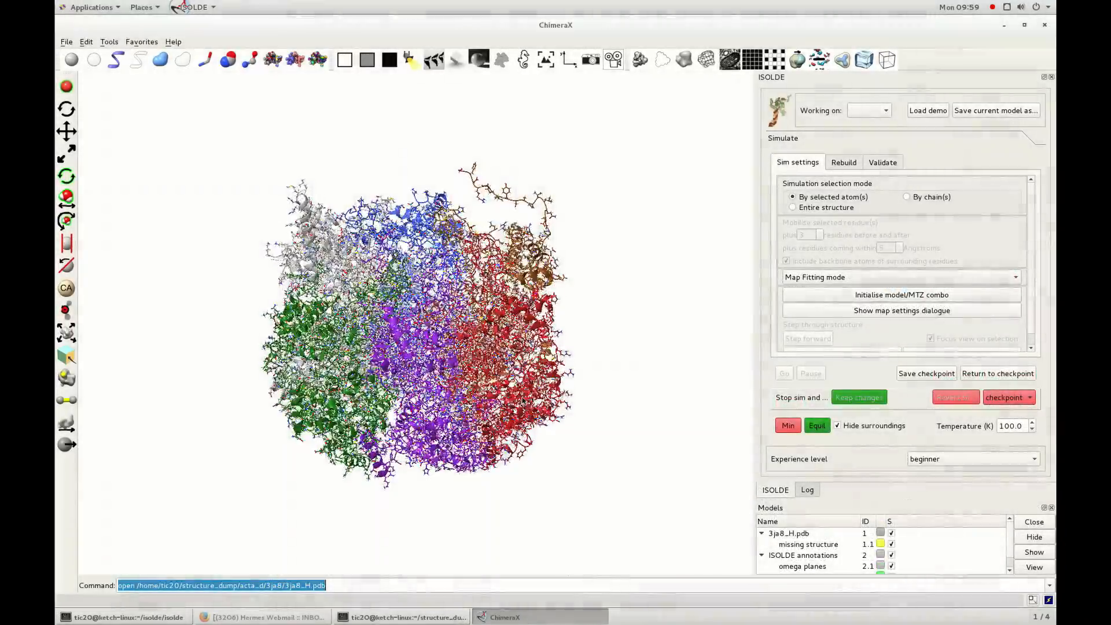
Start initialising a model/MTZ combination for 3ja8_H.pdb and choose autosharpened_map.mtz as its map file.
drag(522, 399, 568, 267)
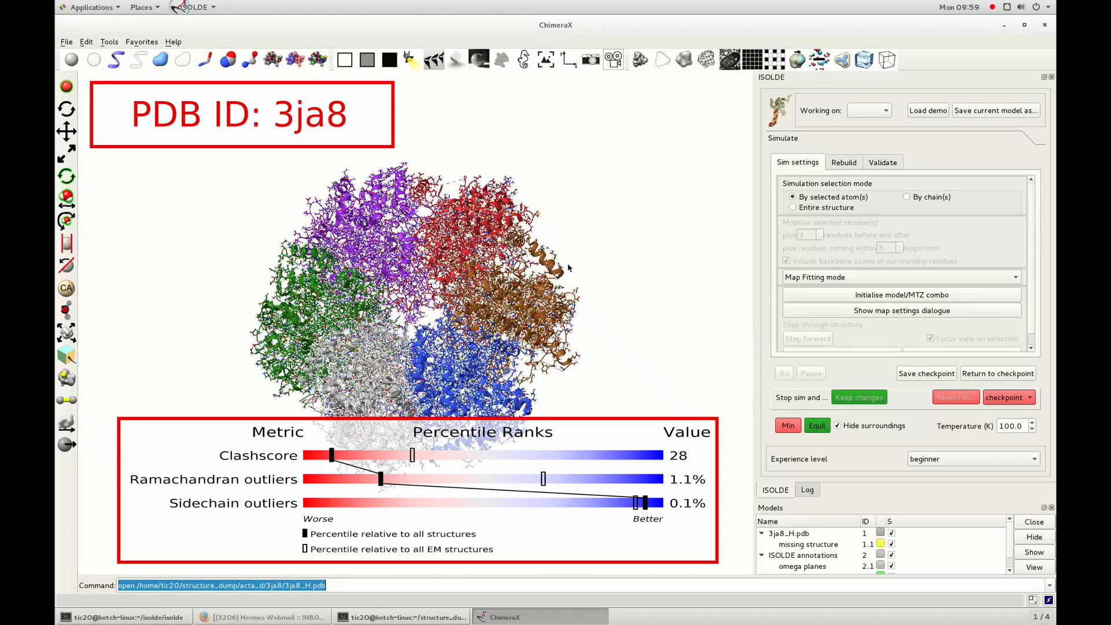
drag(568, 268, 573, 214)
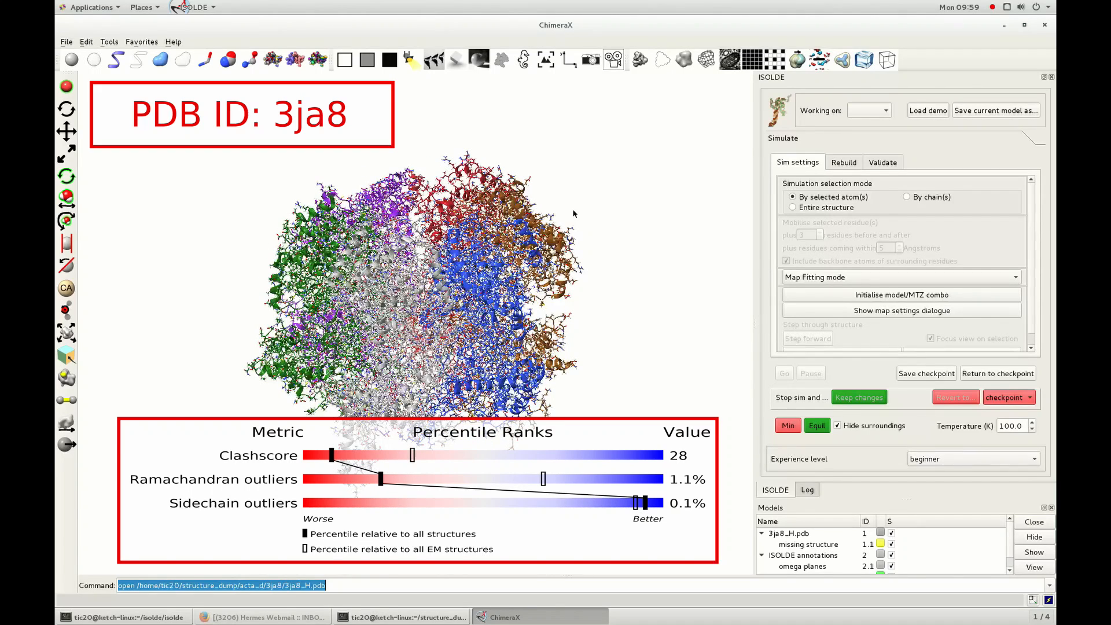
drag(573, 213, 601, 188)
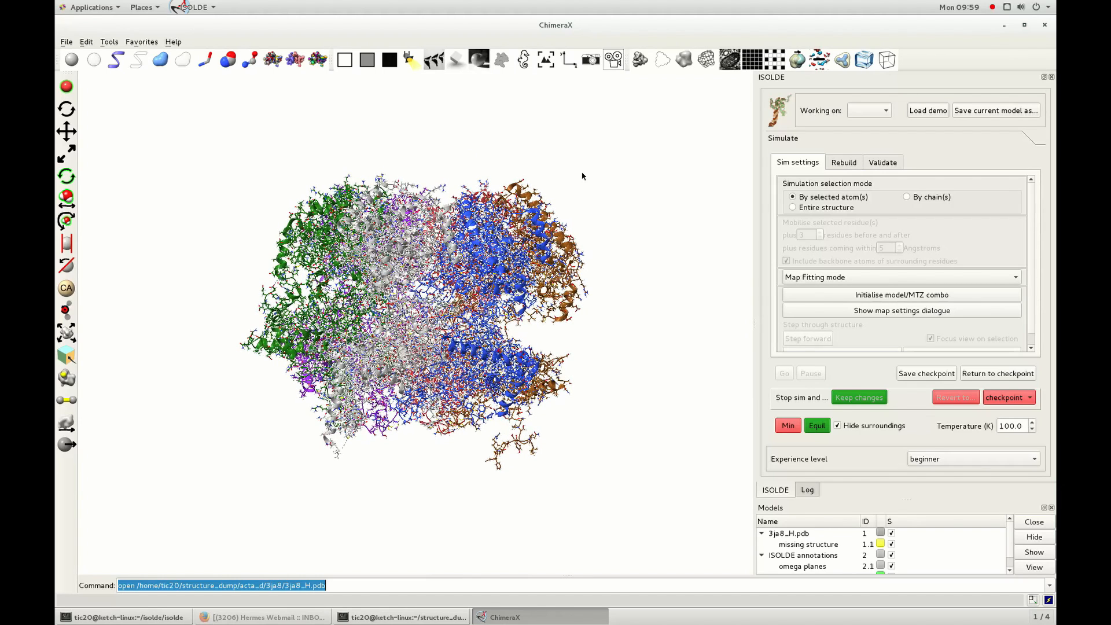
drag(582, 173, 607, 195)
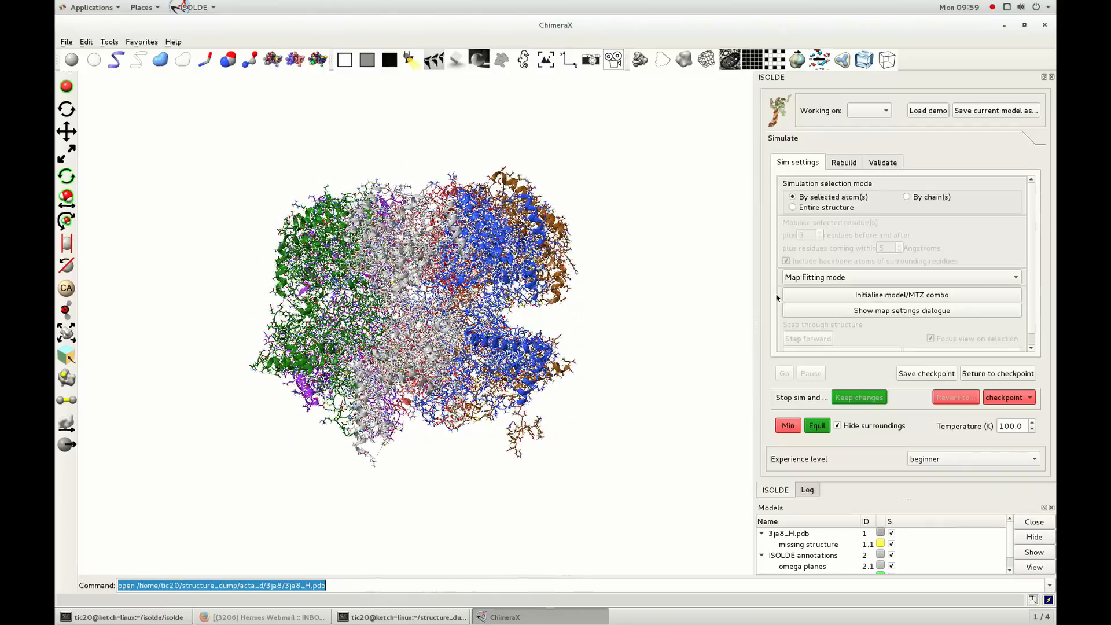
click(920, 296)
click(930, 313)
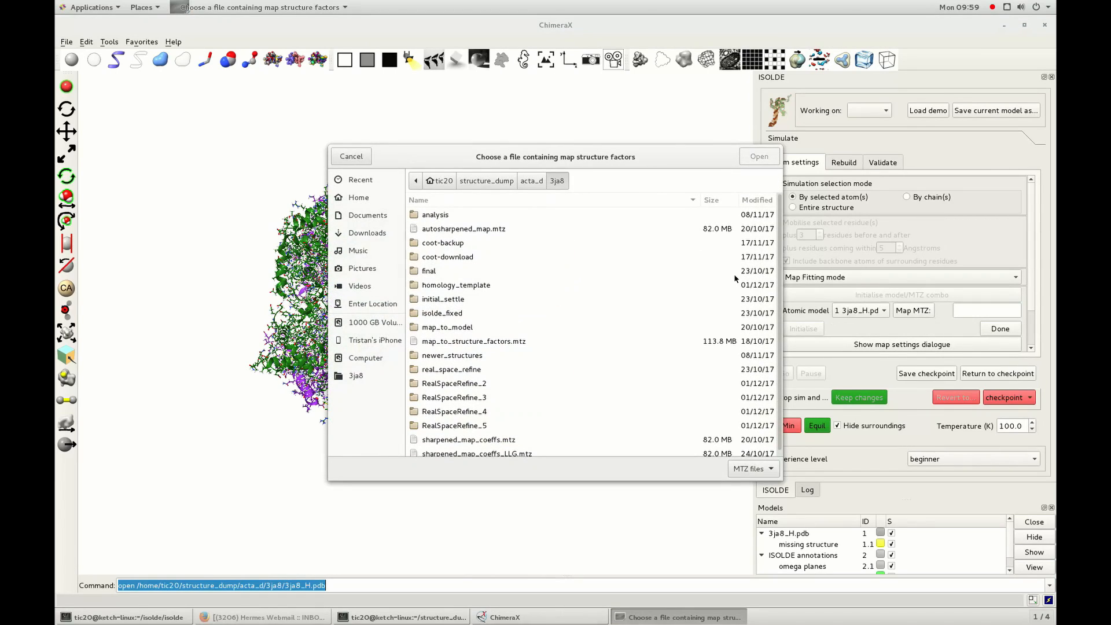
double_click(443, 229)
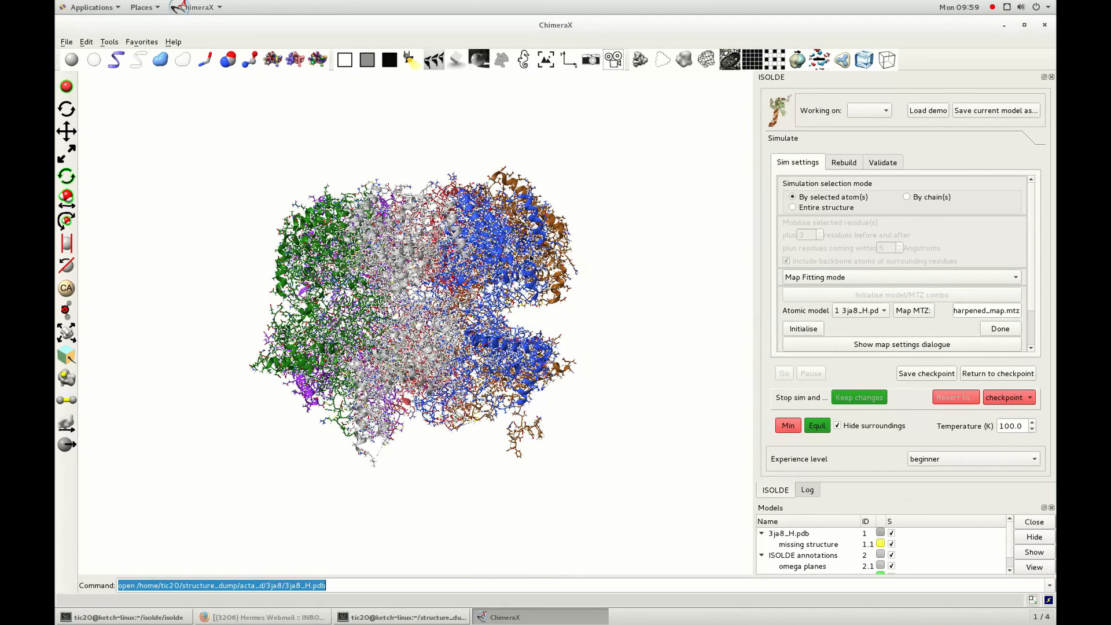
Initialise the 3ja8_H.pdb model with its MTZ map and close the initialisation form.
click(804, 329)
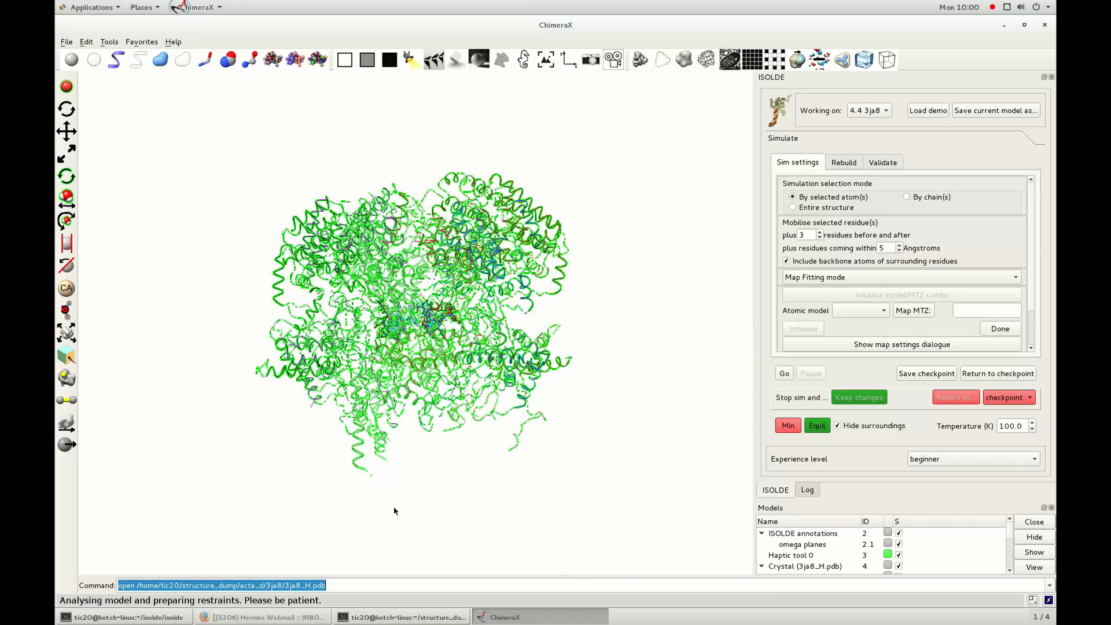
drag(380, 504, 402, 480)
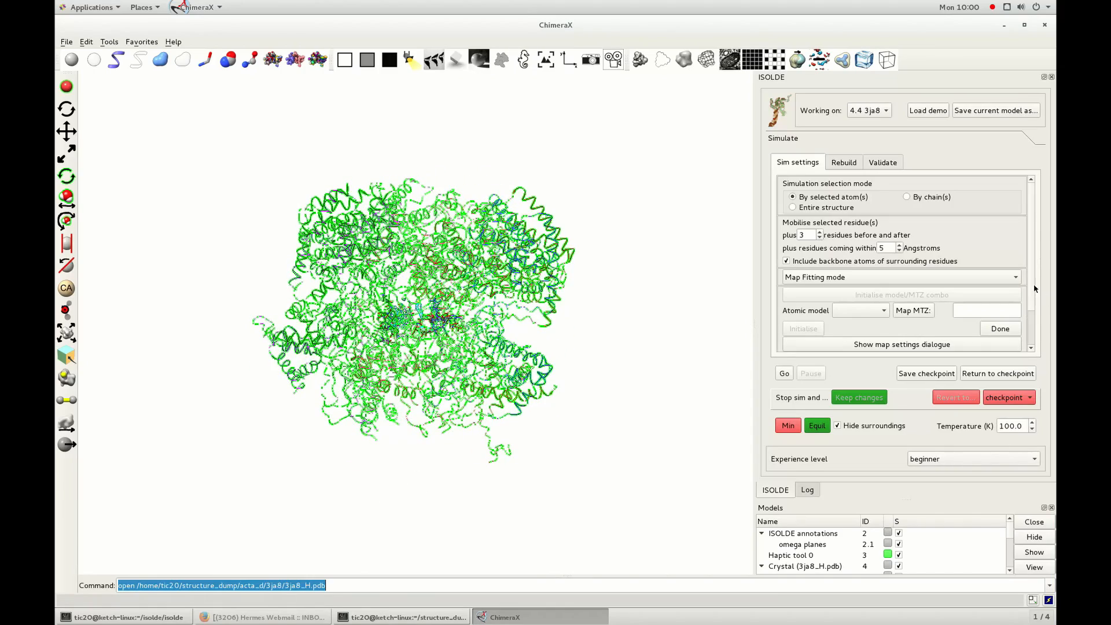
click(1001, 328)
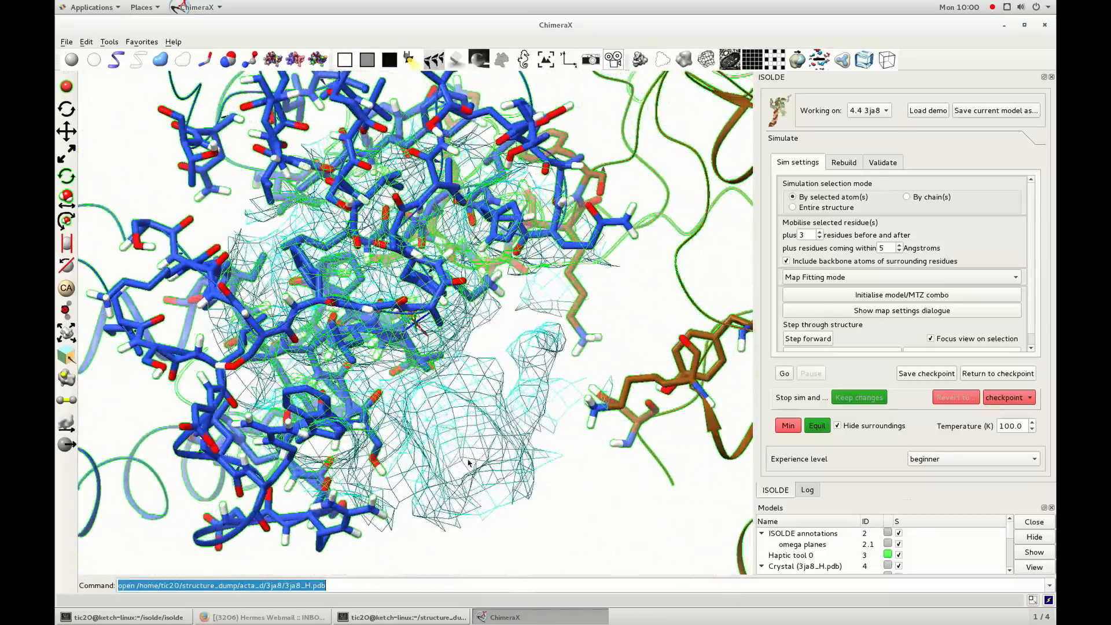
Show the 2FWT, PHI2FWT map as a transparent filled surface instead of mesh.
drag(504, 403, 402, 422)
ctrl+scroll(545, 359, down, 1)
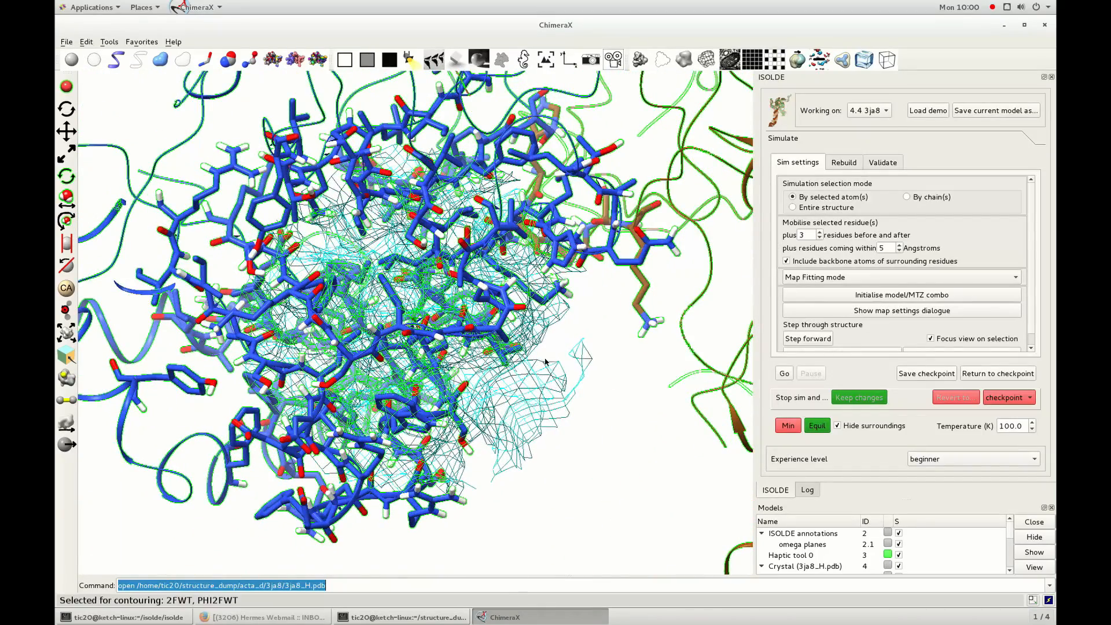
click(687, 59)
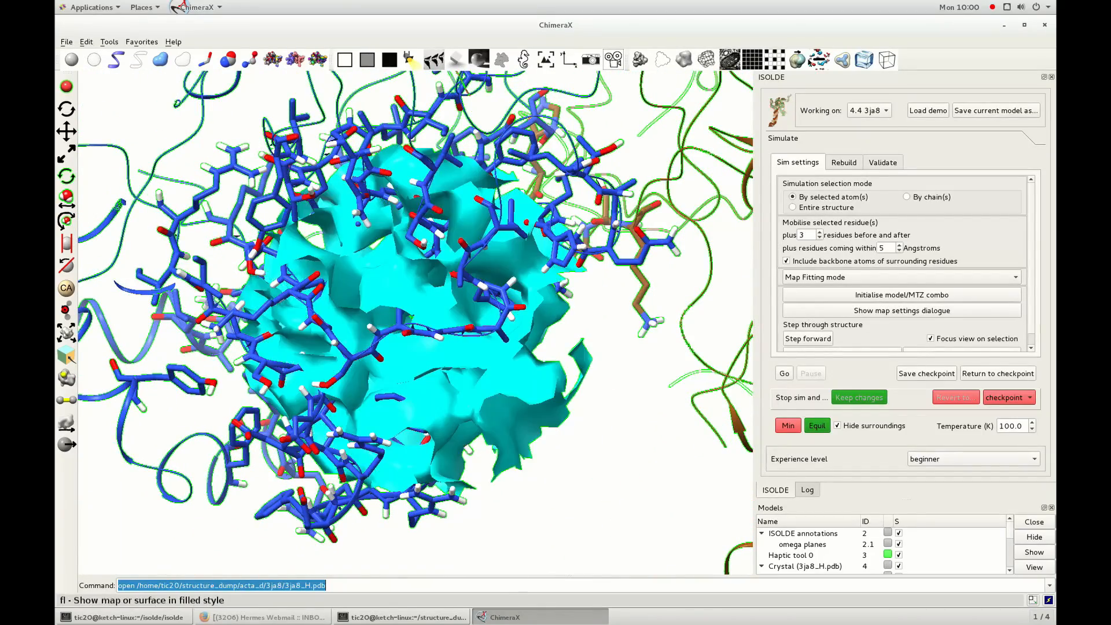
click(864, 60)
Clear the atom selection and raise the map's contour level to 8.233 sigma.
ctrl+scroll(529, 514, up, 1)
ctrl+scroll(528, 514, up, 5)
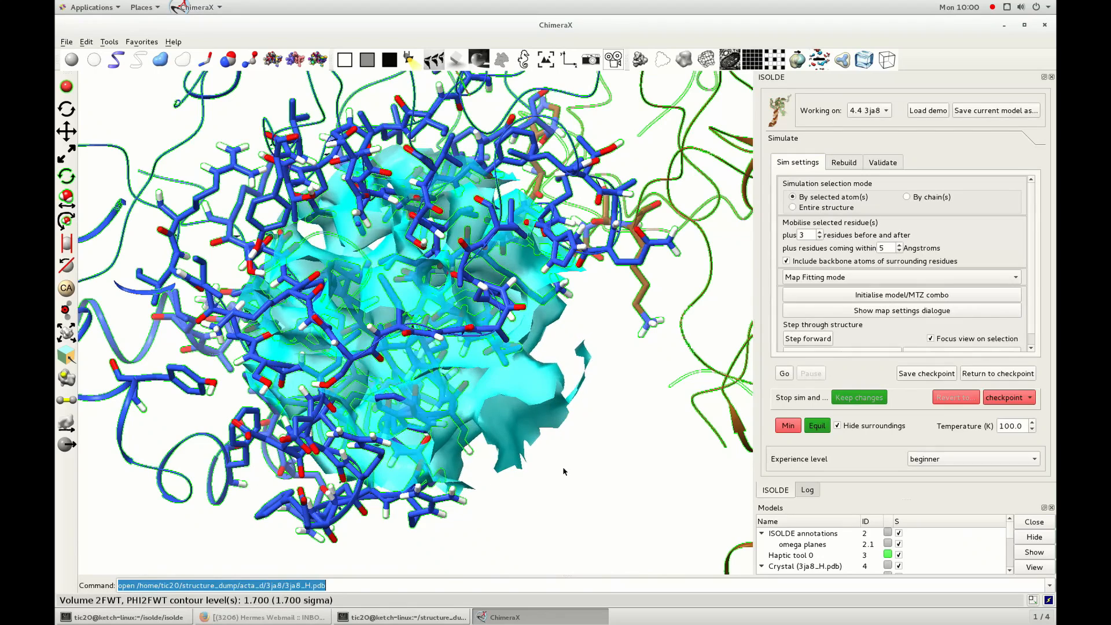
ctrl+click(616, 394)
scroll(616, 394, up, 5)
ctrl+scroll(480, 371, up, 8)
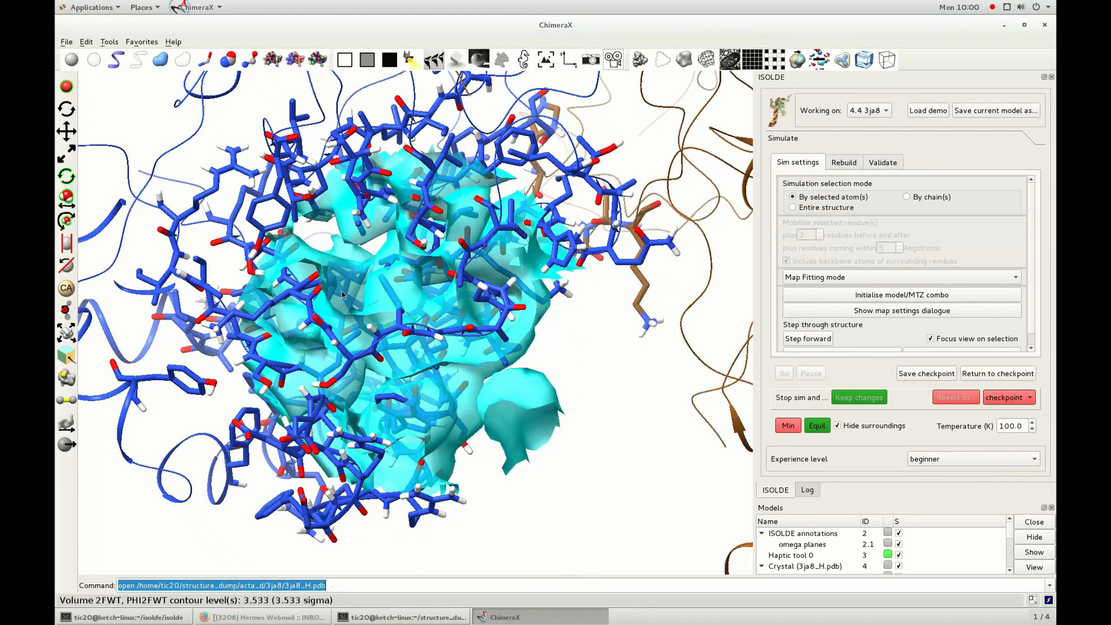
ctrl+scroll(480, 372, up, 9)
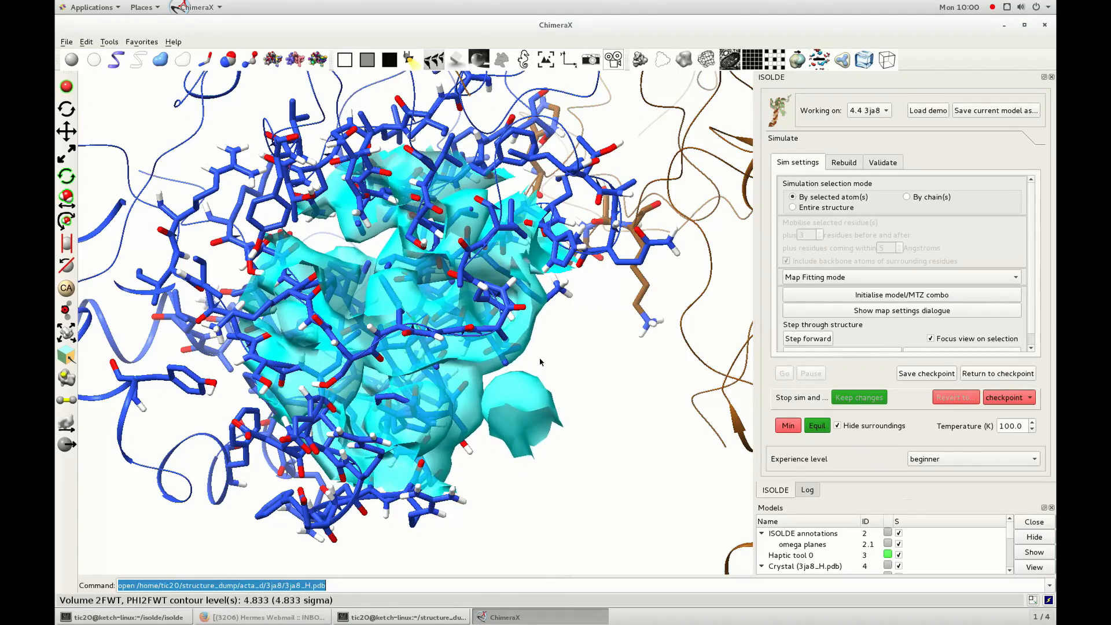
drag(586, 395, 446, 341)
scroll(371, 358, up, 8)
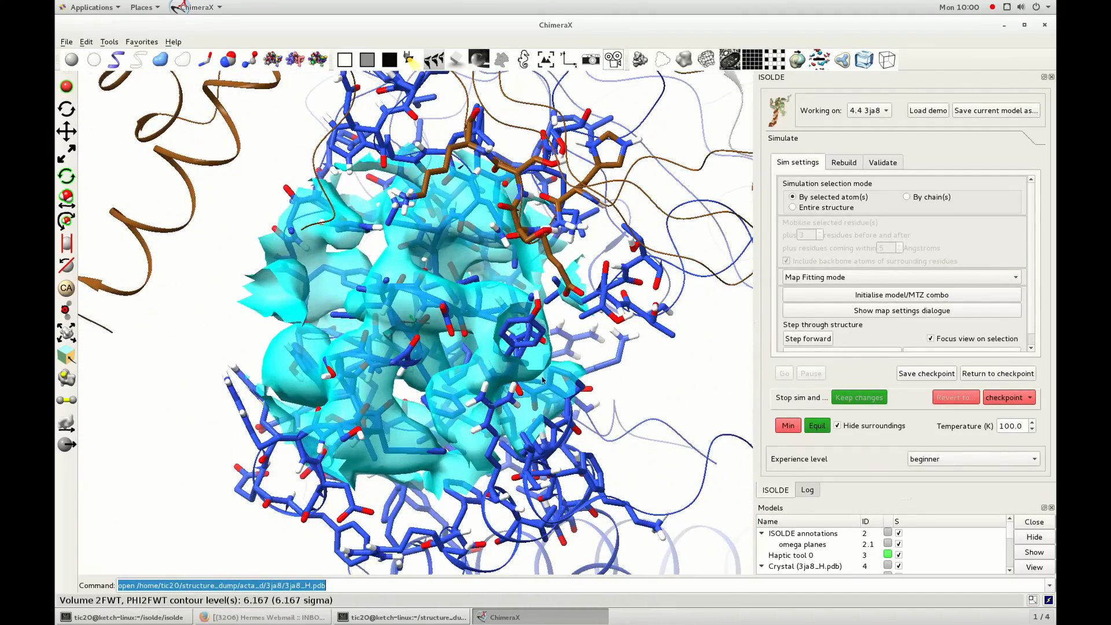
drag(360, 363, 372, 400)
scroll(350, 364, up, 2)
scroll(372, 399, up, 5)
scroll(373, 399, up, 1)
mouse_move(372, 399)
mouse_down()
mouse_move(352, 414)
mouse_move(361, 389)
mouse_up()
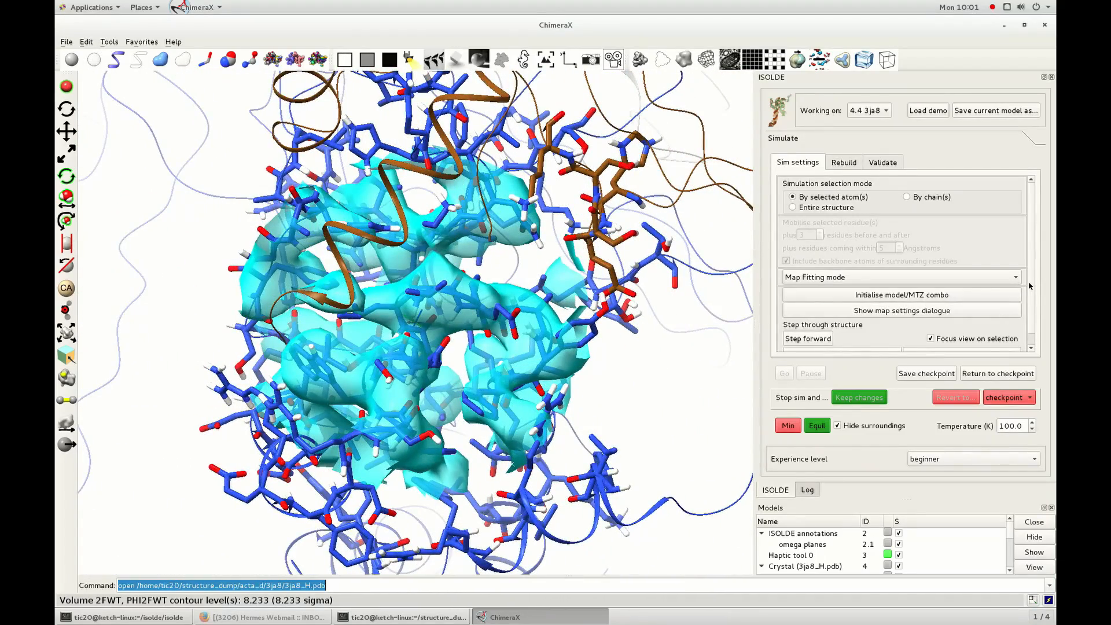
Set the fitting weight of the 2FWT, PHI2FWT map to 5.00 and hide the map settings dialogue.
click(903, 313)
click(971, 346)
key(BackSpace)
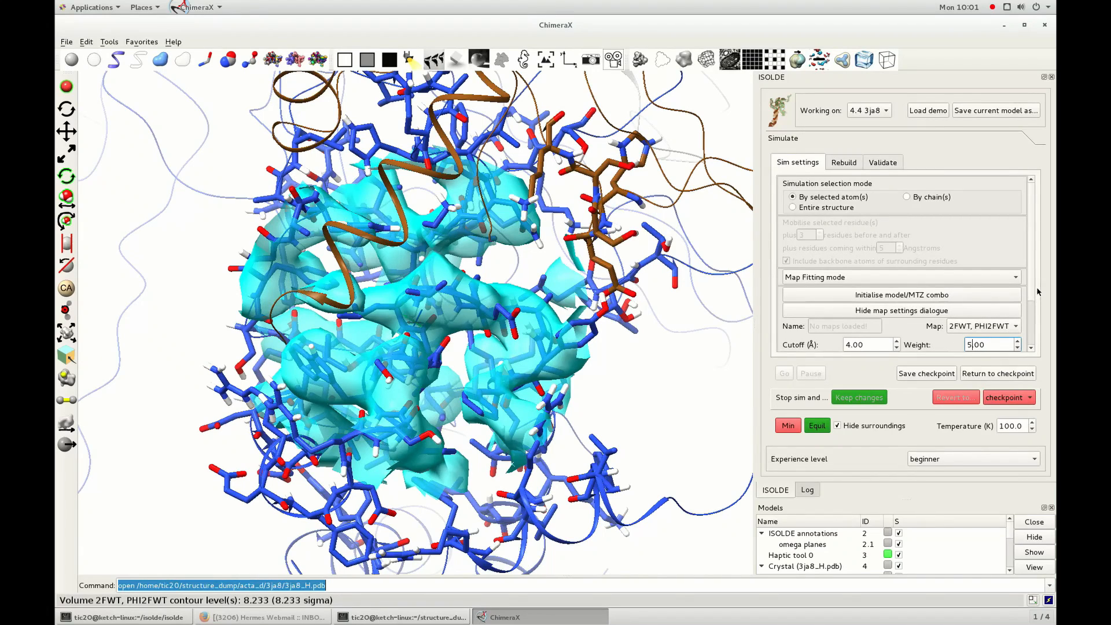
drag(1033, 275, 1027, 302)
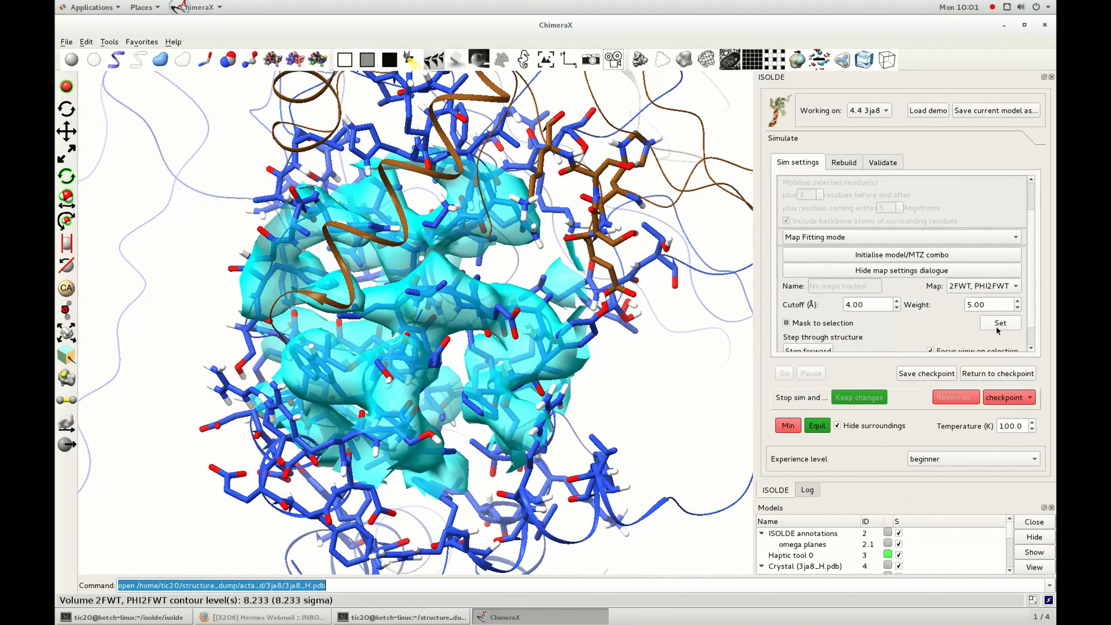
click(931, 269)
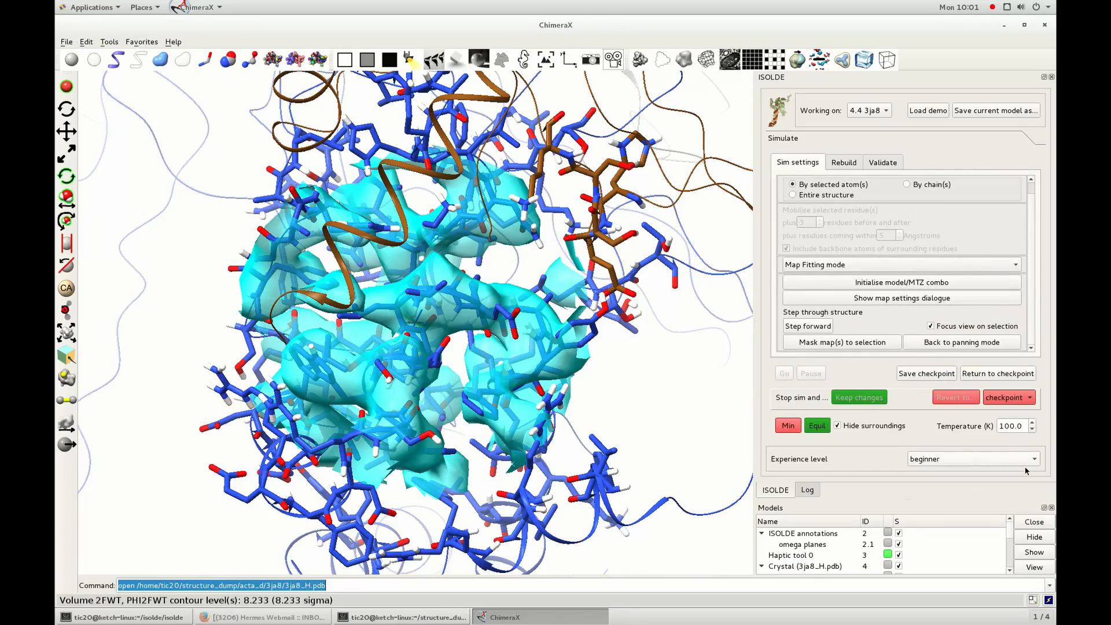
Pause the running simulation and inspect outlier residues picked from the Ramachandran plot.
mouse_move(519, 277)
mouse_down()
mouse_move(428, 290)
mouse_move(416, 313)
mouse_move(520, 290)
mouse_up()
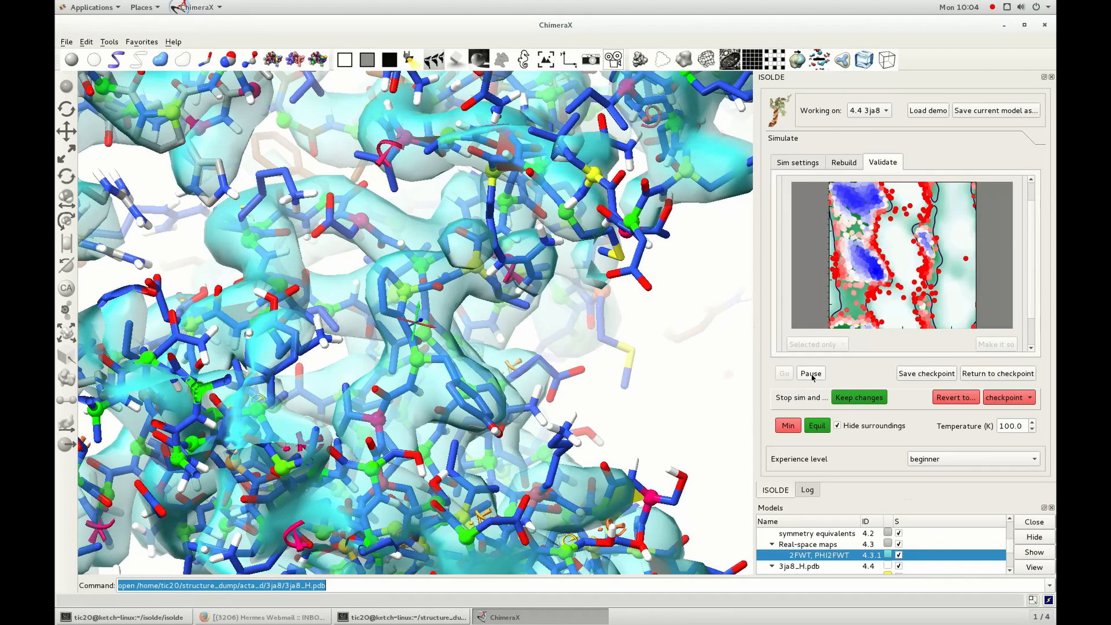
click(811, 373)
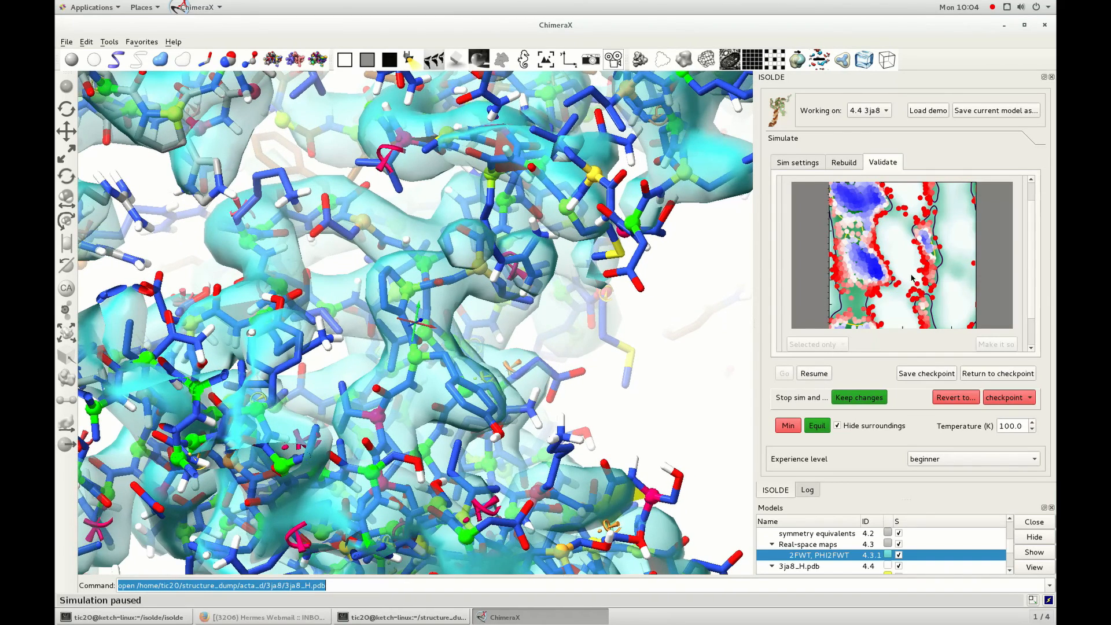
click(920, 272)
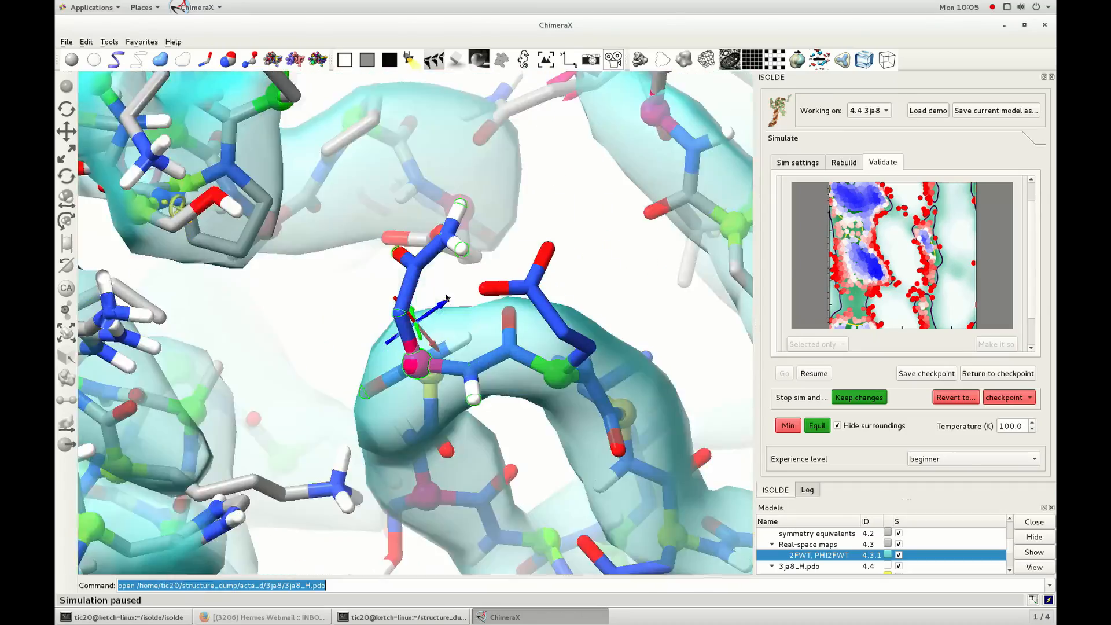
drag(446, 298, 446, 333)
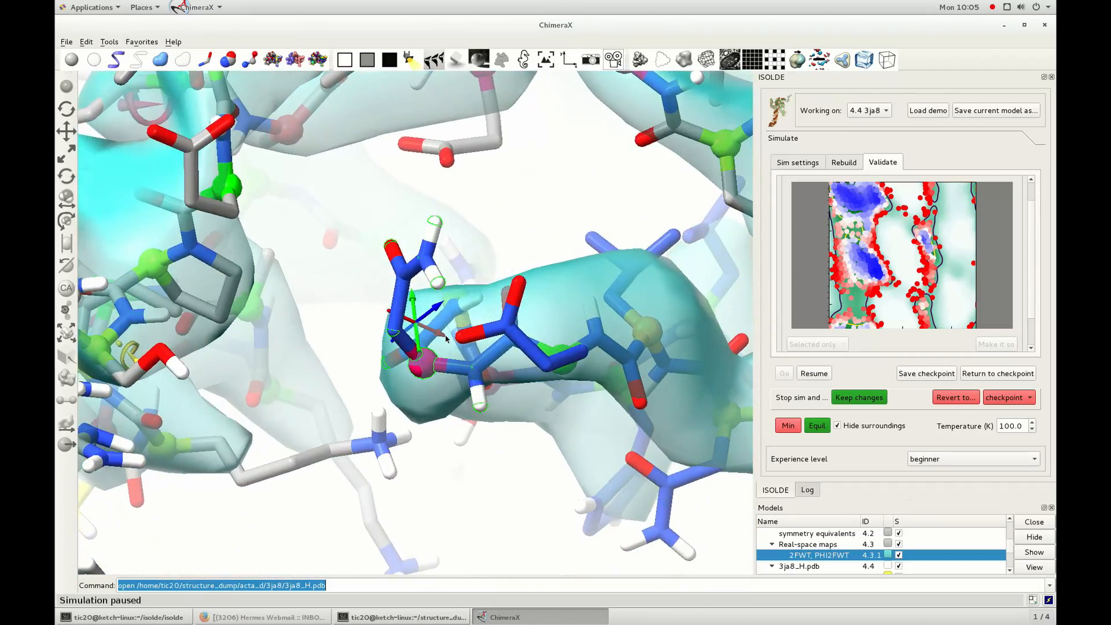
click(904, 210)
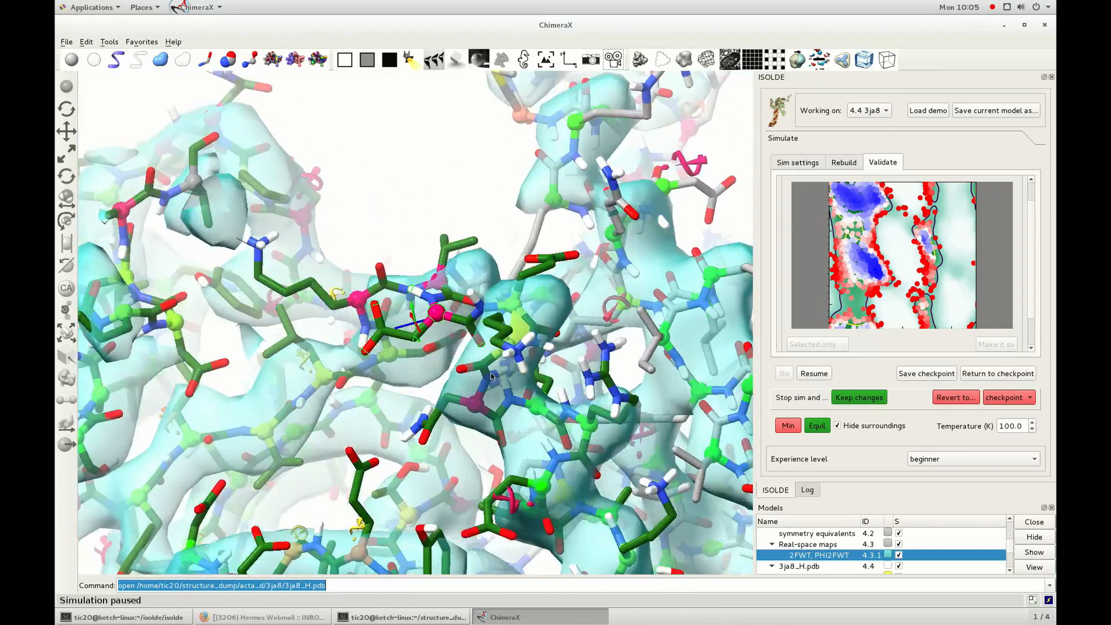
mouse_move(491, 377)
mouse_down()
mouse_move(529, 434)
mouse_move(511, 446)
mouse_move(495, 443)
mouse_move(512, 433)
mouse_move(515, 373)
mouse_move(505, 403)
mouse_move(526, 461)
mouse_move(510, 385)
mouse_up()
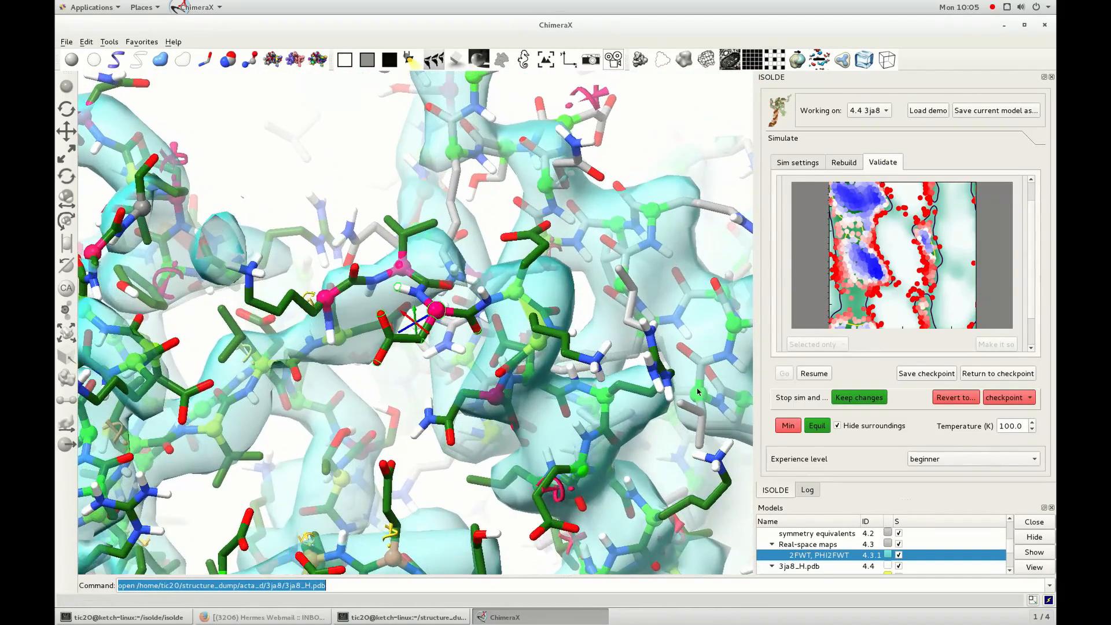
Go to one more Ramachandran outlier from the plot and examine its fit to the surrounding map.
click(906, 219)
drag(513, 233, 412, 285)
scroll(411, 285, up, 4)
drag(394, 347, 420, 382)
scroll(416, 395, down, 3)
scroll(420, 382, down, 5)
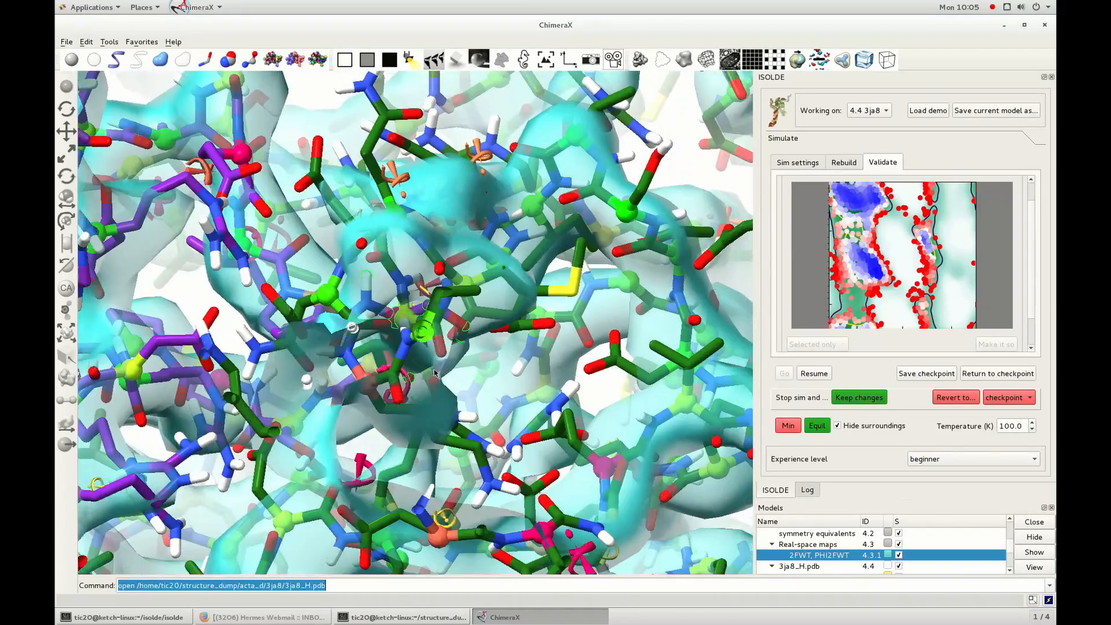
Stop the simulation, keep its changes and look over the whole model from several angles.
click(857, 400)
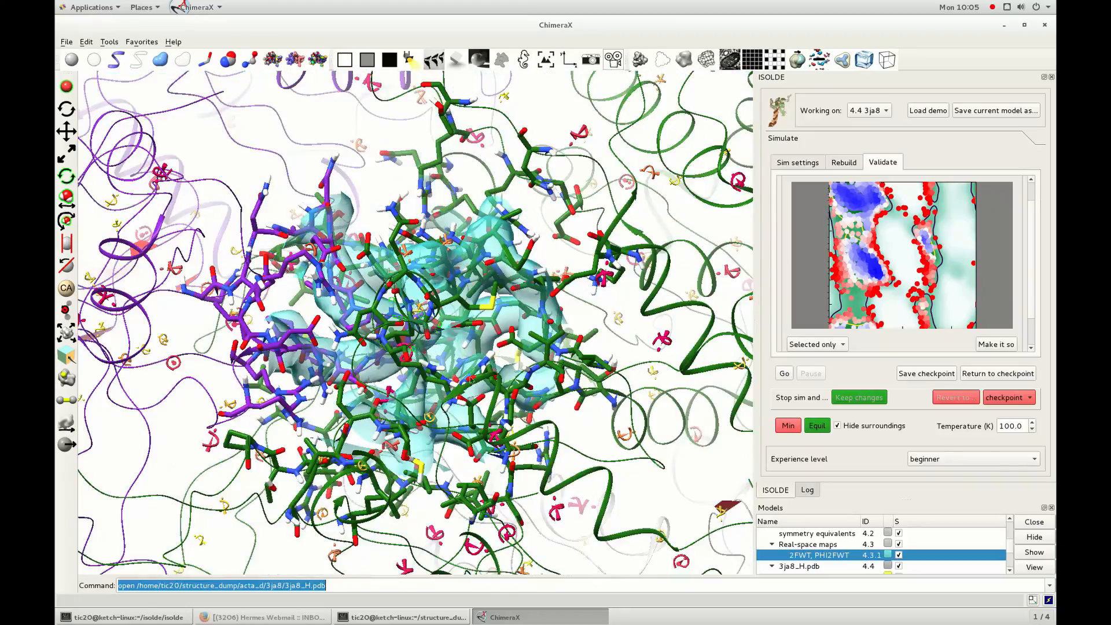
scroll(483, 352, down, 4)
scroll(358, 403, down, 5)
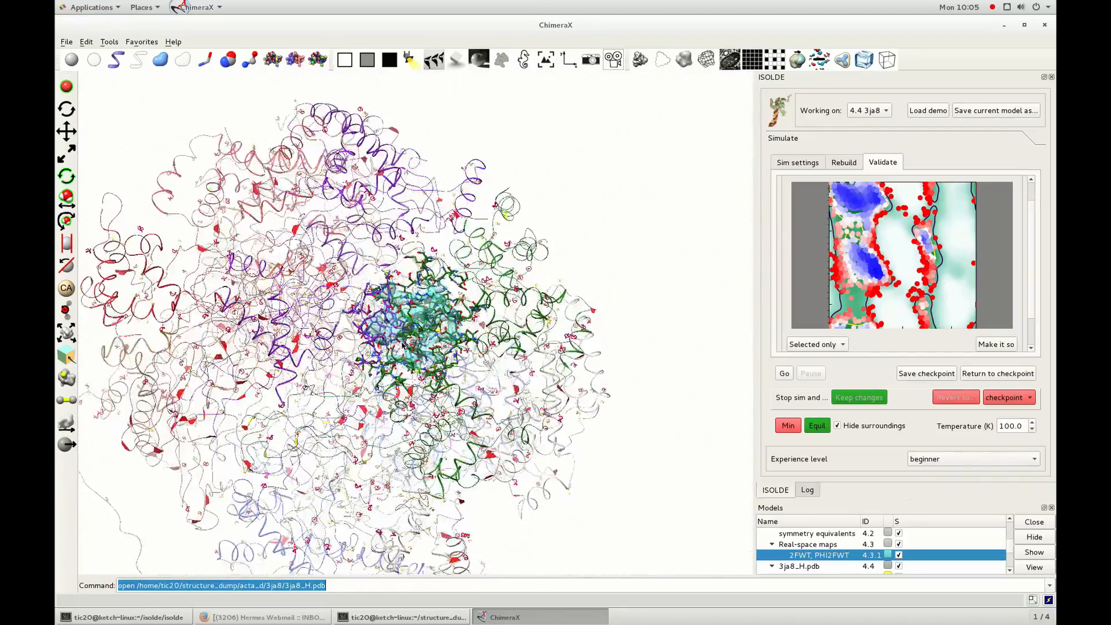
drag(359, 403, 352, 373)
drag(444, 303, 531, 315)
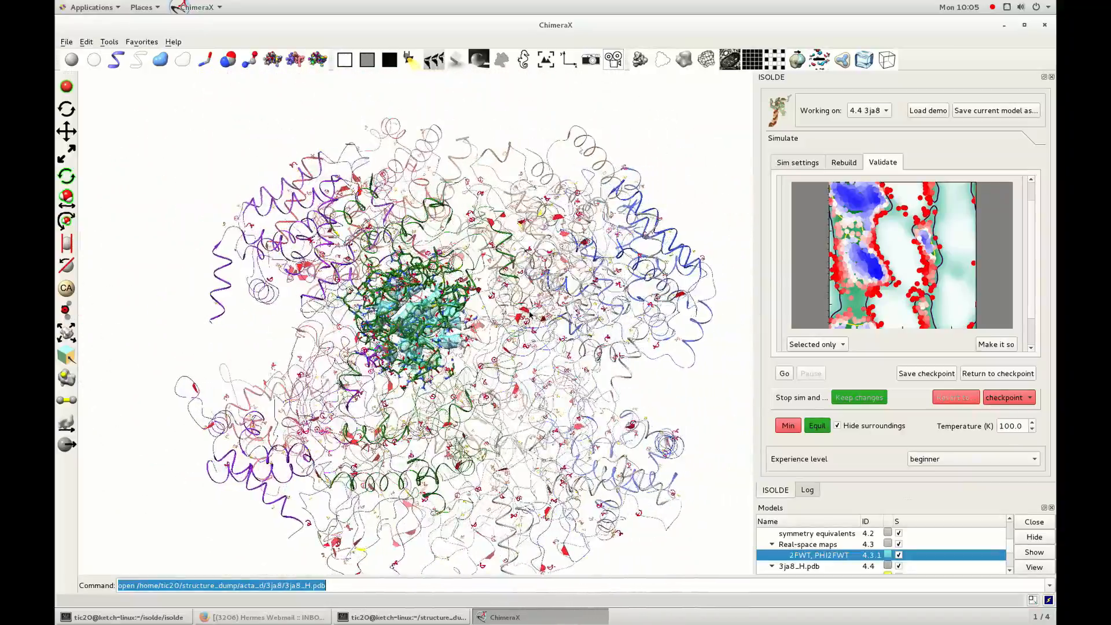
drag(350, 296, 290, 339)
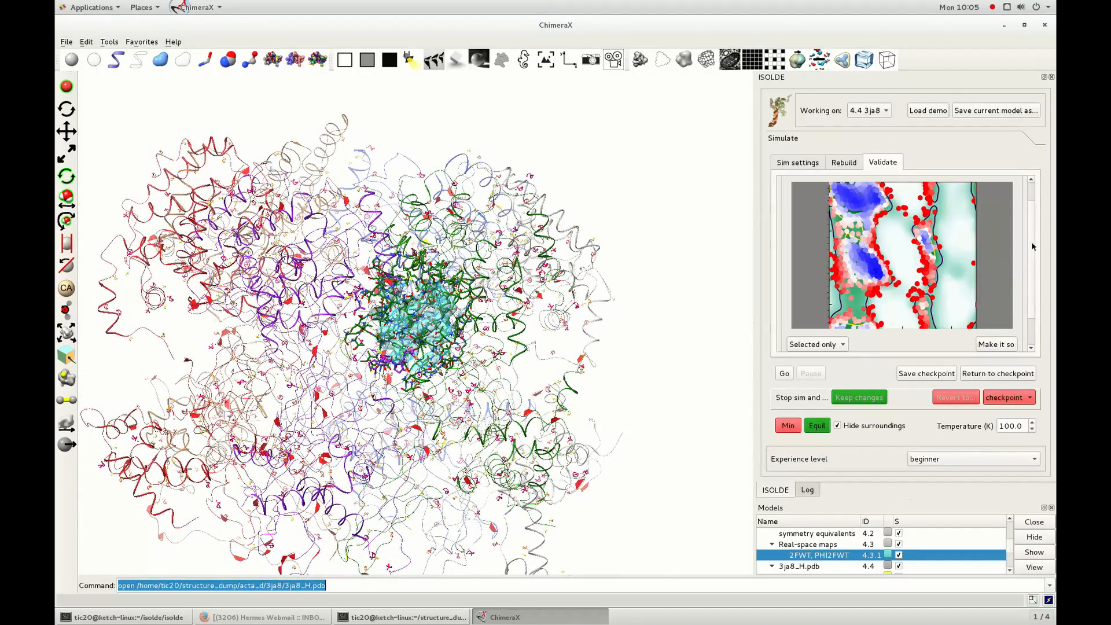
Hide the Ramachandran plot and show an updated list of cis and twisted peptide bonds.
scroll(1033, 247, up, 2)
click(995, 194)
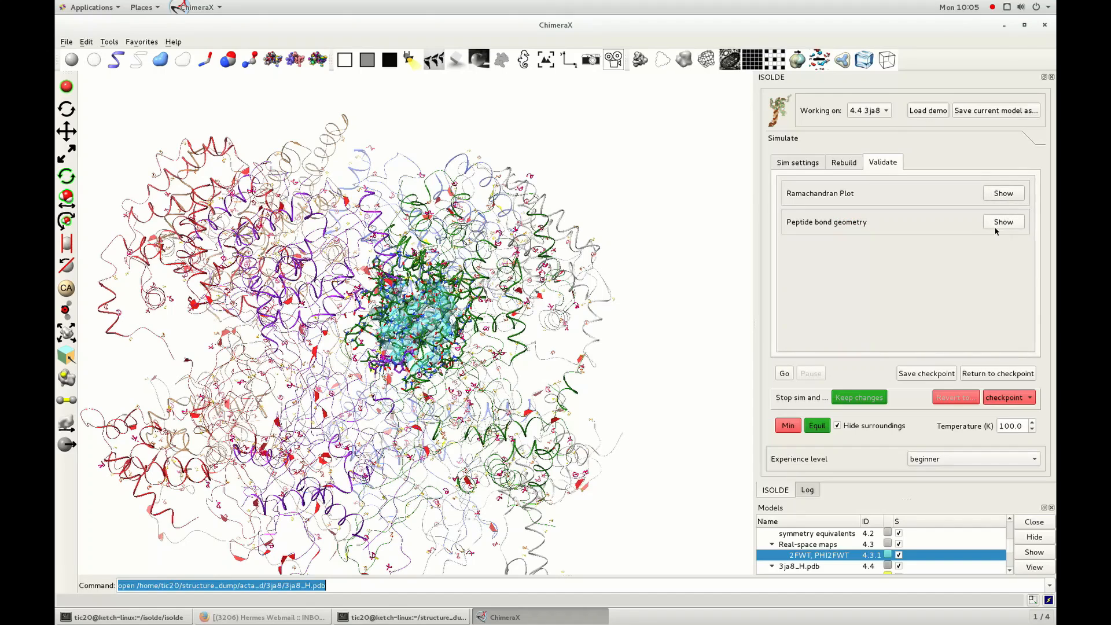
click(1000, 223)
click(1004, 337)
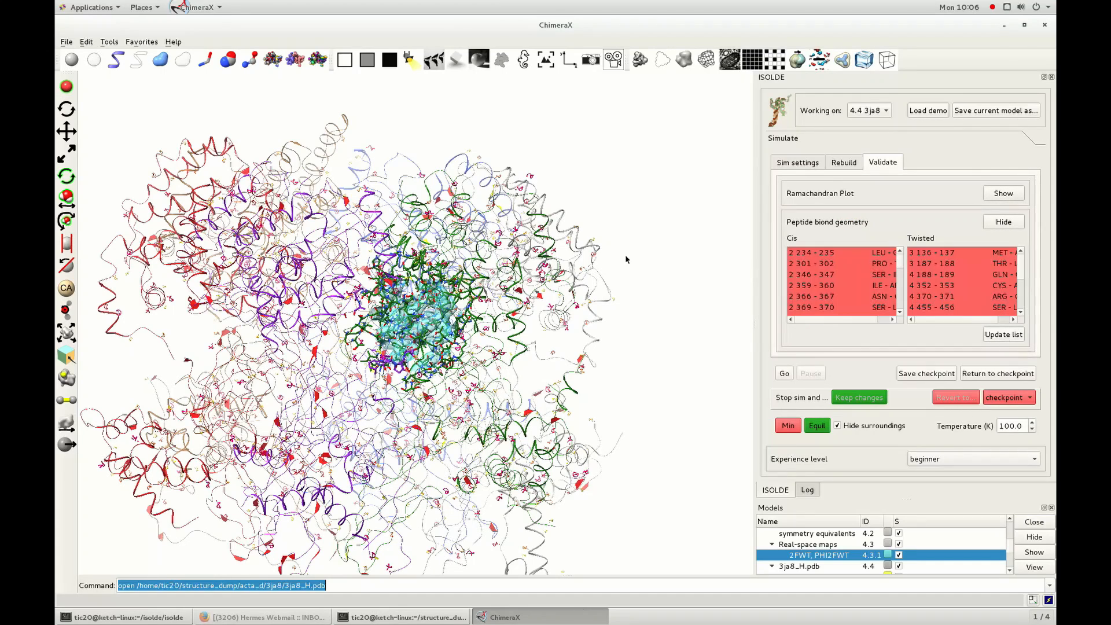
Go to the listed cis peptide bond 2 234-235, expand the selection around it and start a simulation.
mouse_move(901, 261)
mouse_down()
mouse_move(898, 287)
mouse_move(906, 258)
mouse_up()
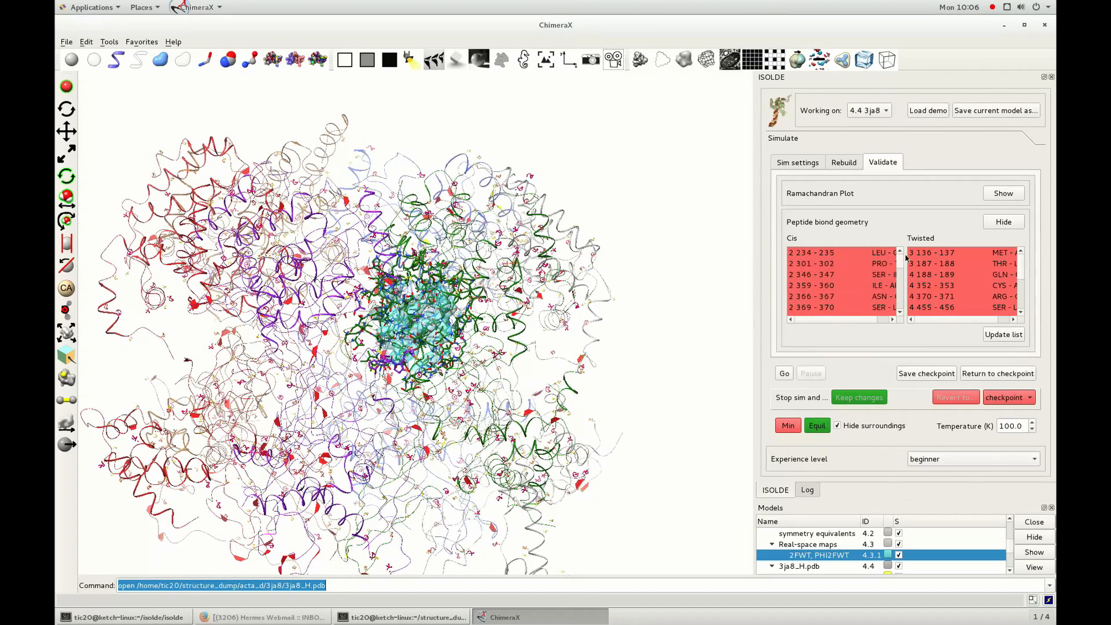
click(821, 255)
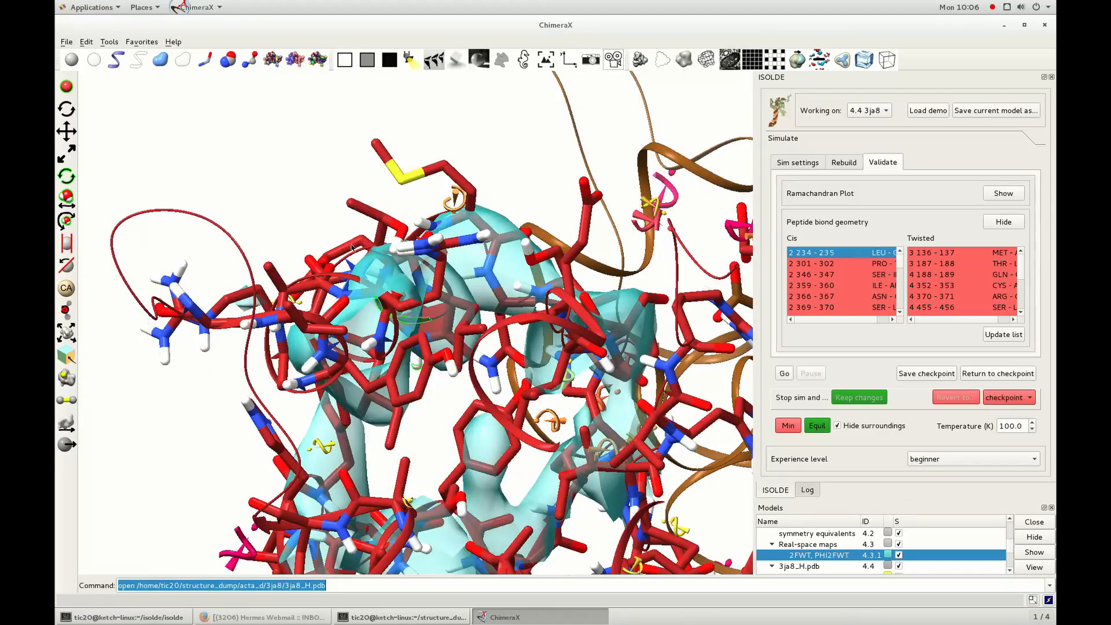
drag(351, 247, 500, 408)
key(Up)
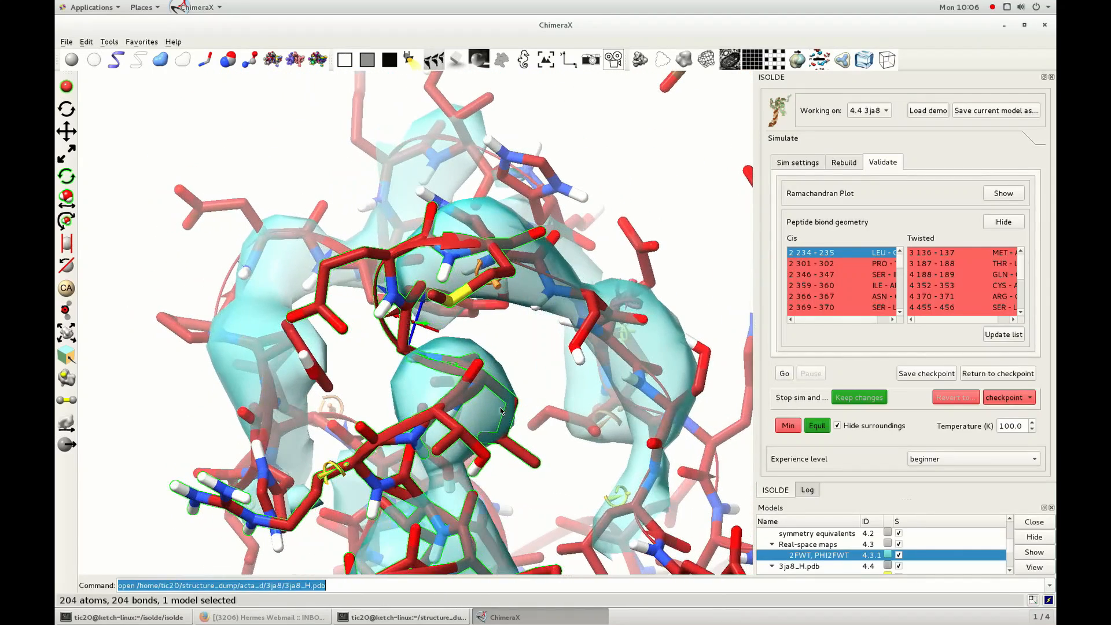
click(785, 374)
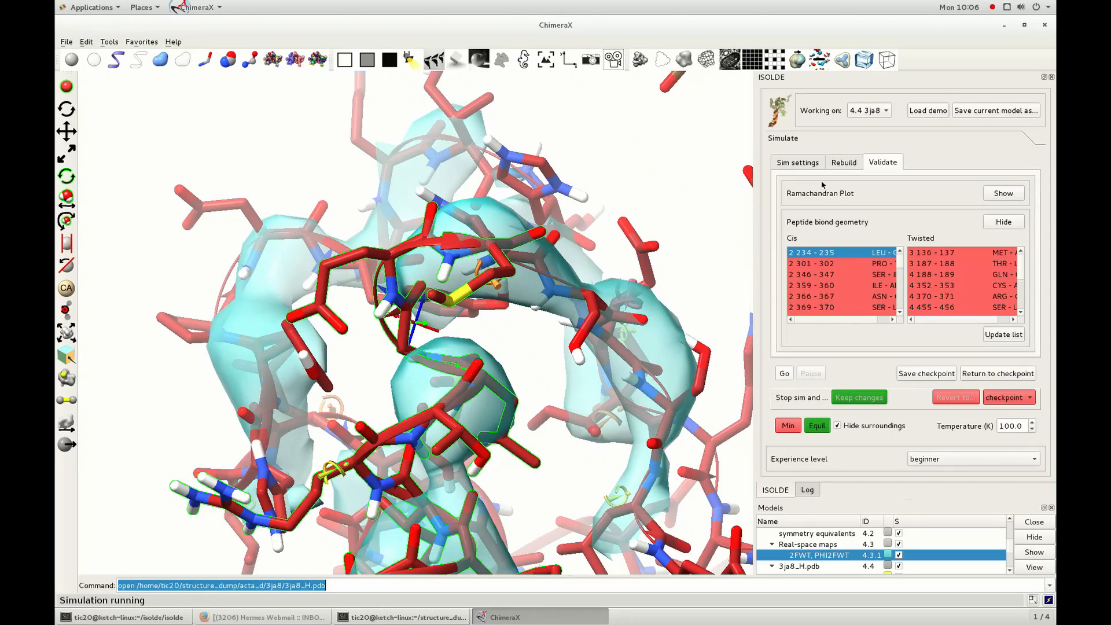
Using the rebuilding tools, select residue 2 235 GLY and switch its peptide bond from cis to trans.
click(844, 163)
ctrl+click(528, 375)
drag(528, 366, 461, 387)
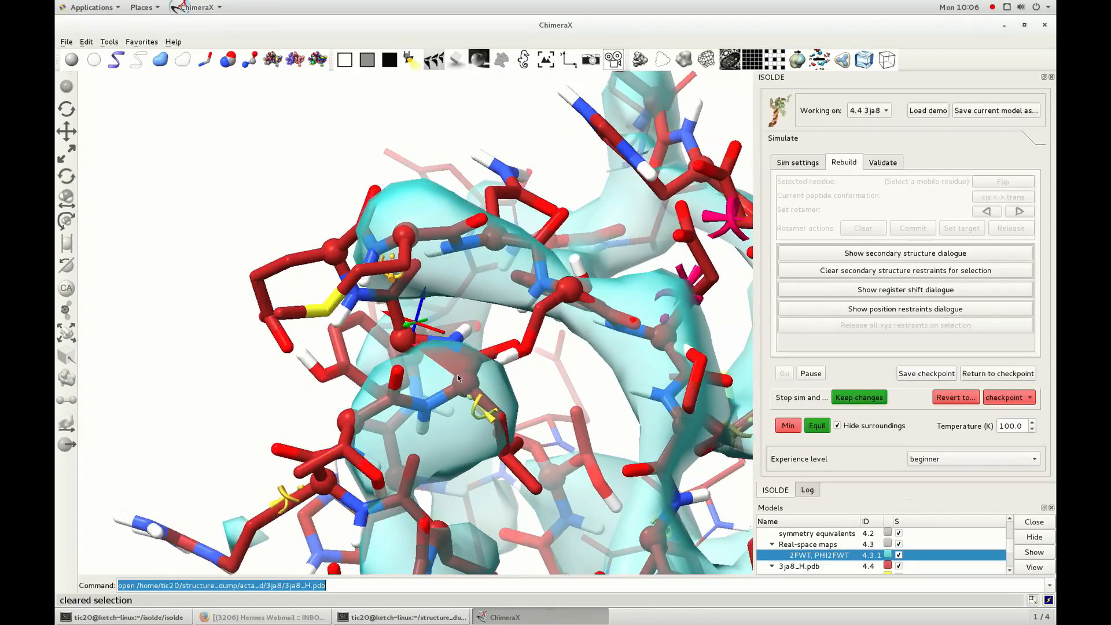
ctrl+click(461, 386)
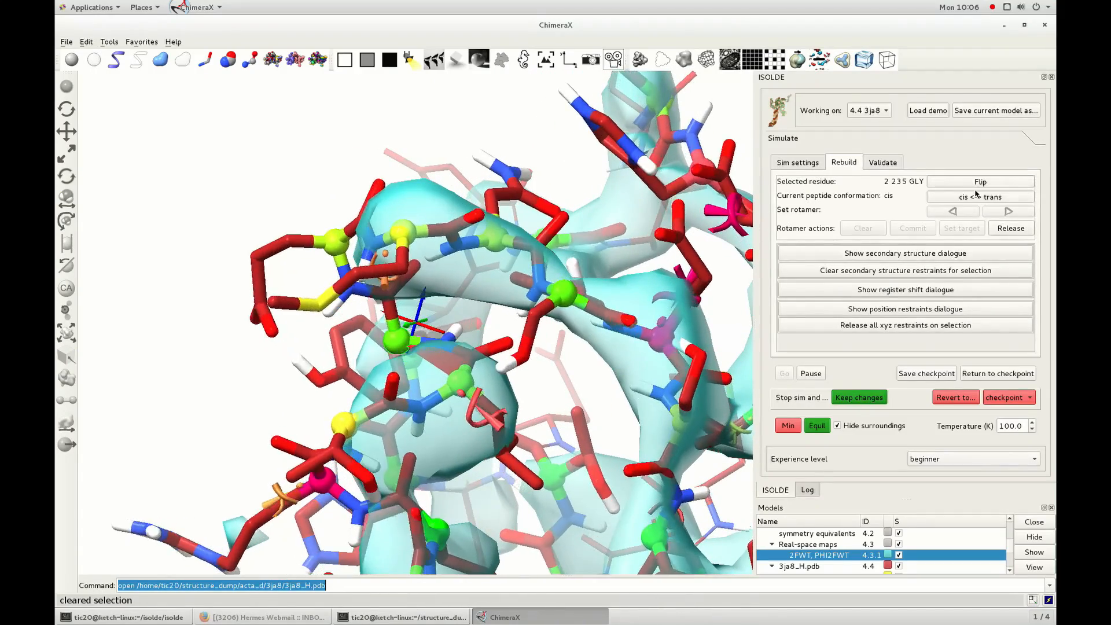
click(975, 196)
Starting from residue 2 236 GLU, extend the selection back along the chain and restrain the selected residues to a helix.
drag(357, 363, 414, 358)
scroll(384, 341, down, 3)
middle_drag(423, 371, 430, 316)
scroll(430, 316, down, 3)
drag(430, 316, 425, 283)
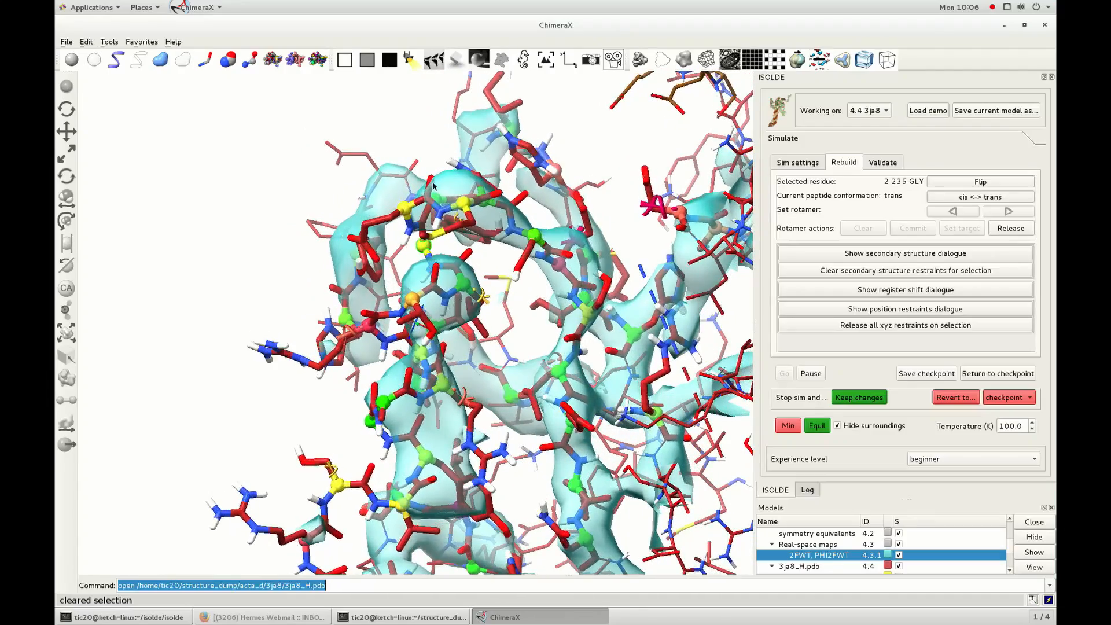
ctrl+click(426, 215)
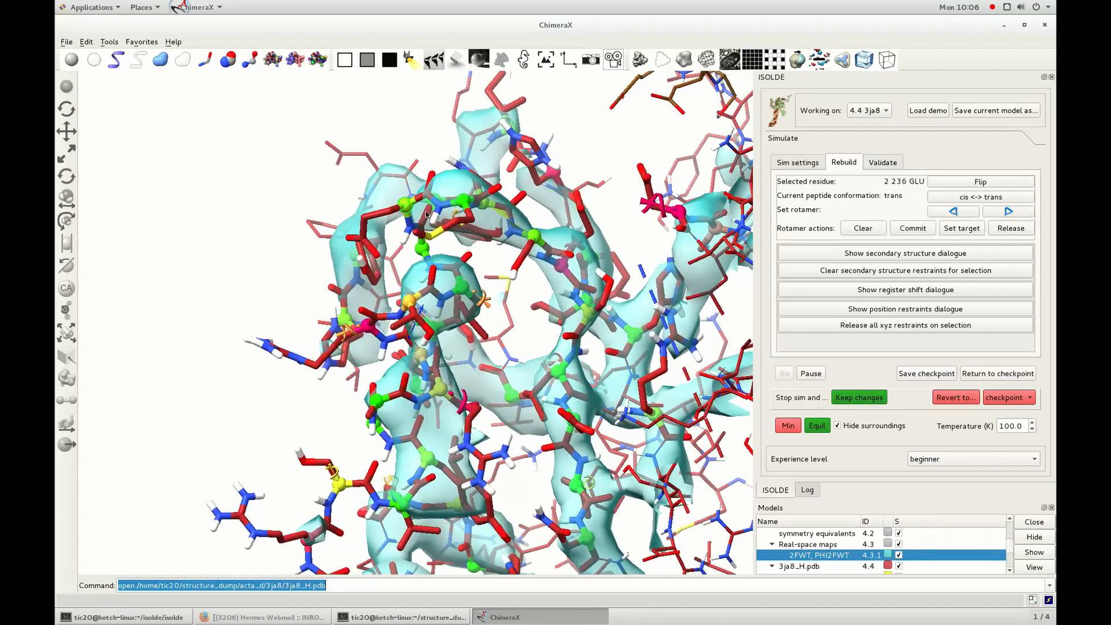
click(995, 254)
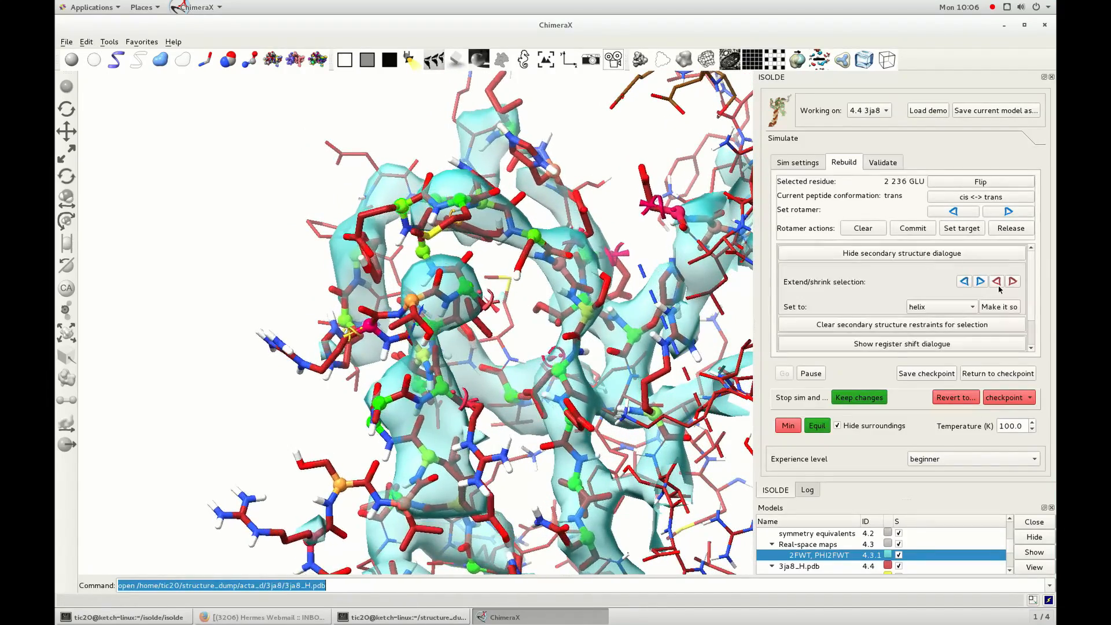
click(963, 281)
click(963, 281)
click(964, 281)
middle_drag(463, 478, 466, 296)
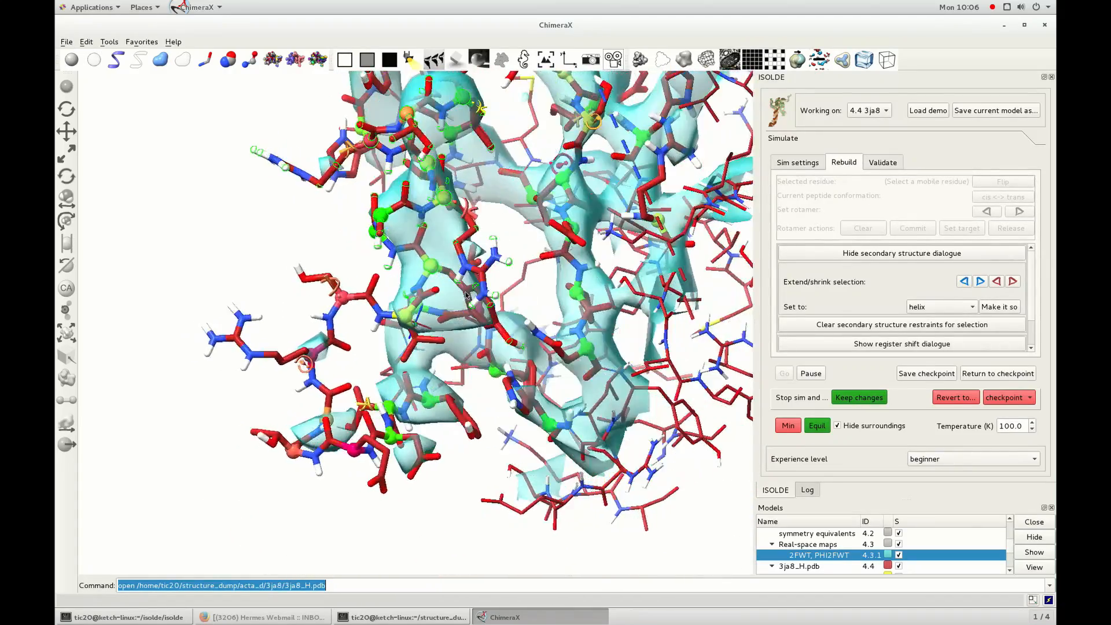
drag(463, 300, 475, 290)
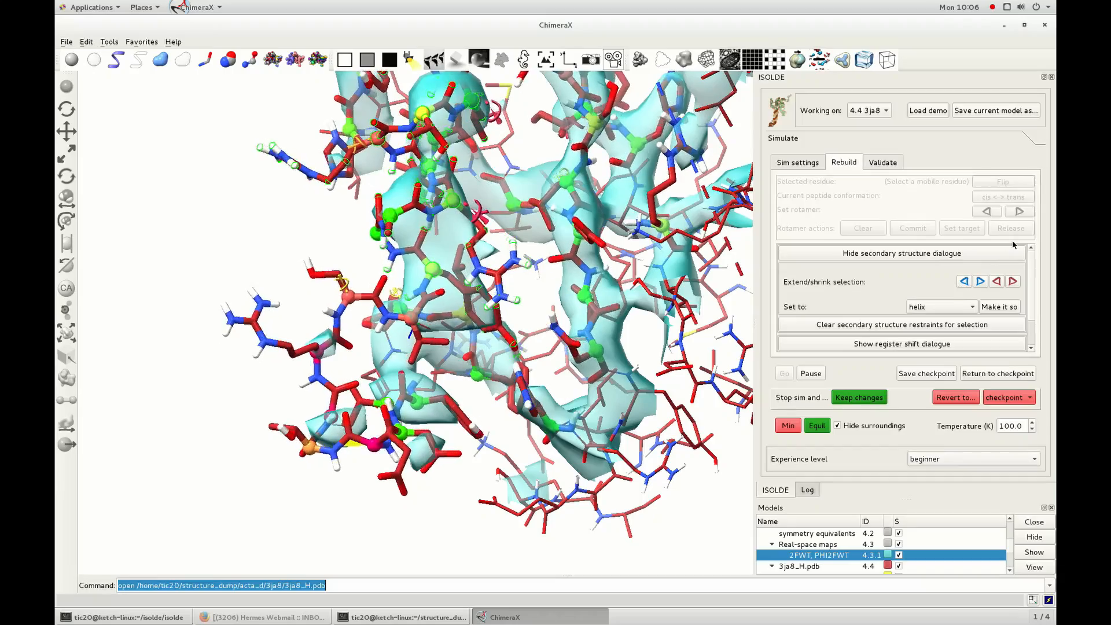
click(999, 307)
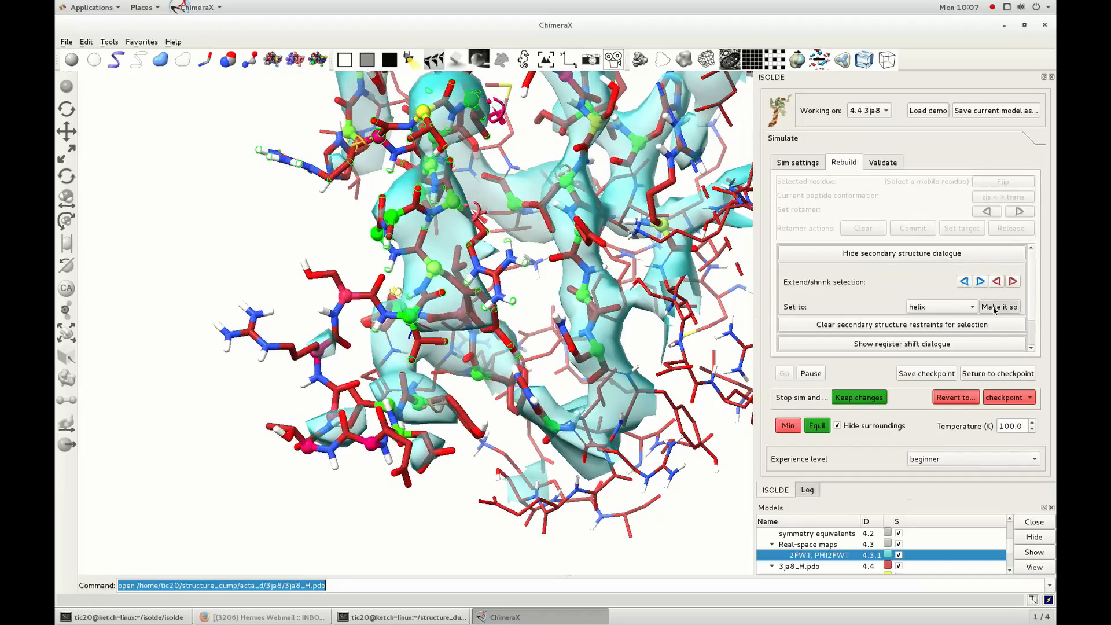
drag(475, 348, 380, 313)
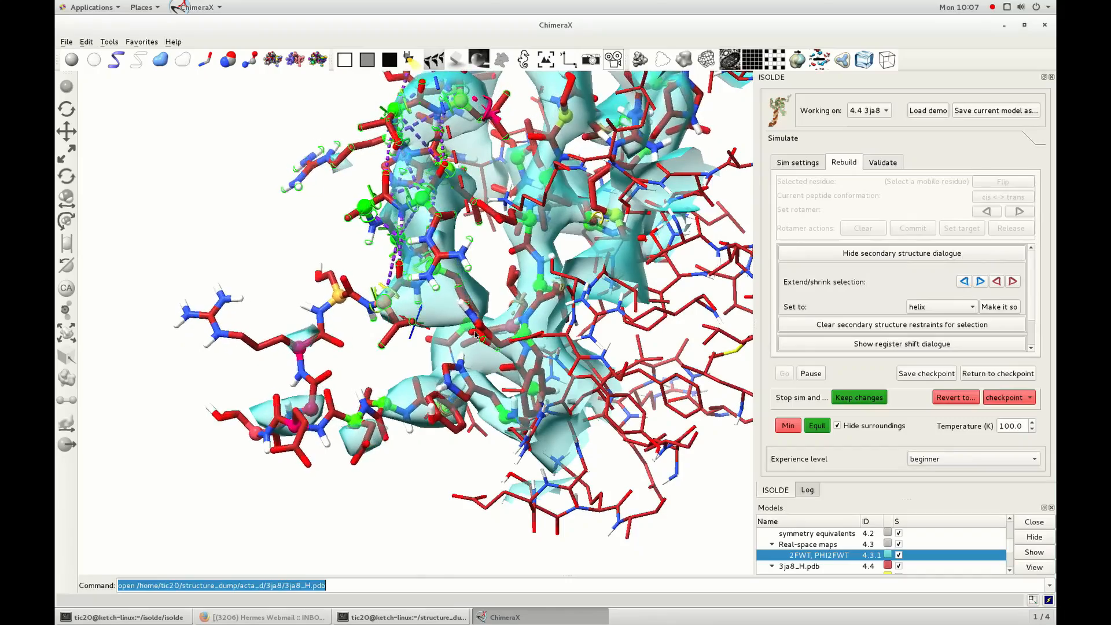
right_drag(382, 308, 469, 327)
drag(497, 359, 502, 394)
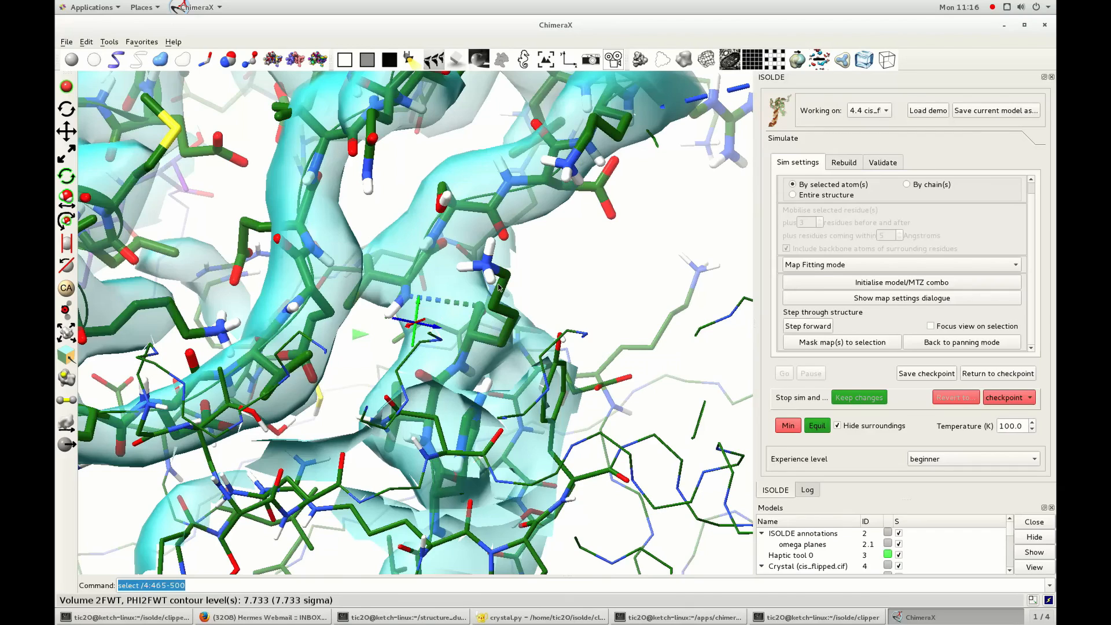
Examine the backbone around VAL 469 in chain 4 of cis_flipped.cif and the helix's contacts with the neighbouring purple chain.
scroll(499, 287, up, 5)
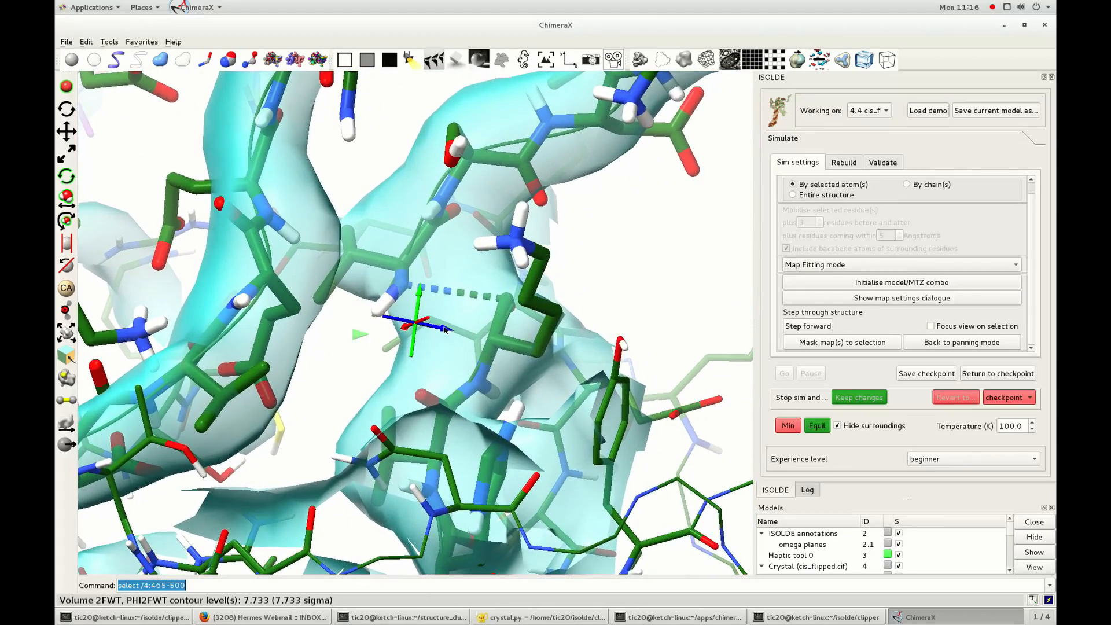
mouse_move(438, 334)
mouse_down()
mouse_move(414, 342)
mouse_move(428, 328)
mouse_up()
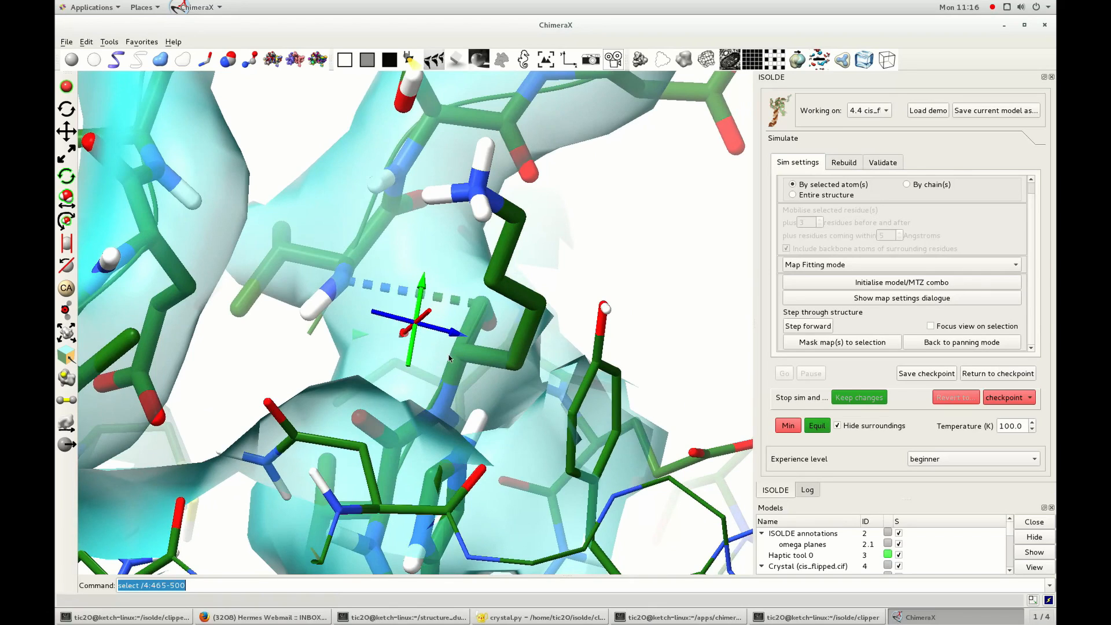
mouse_move(342, 281)
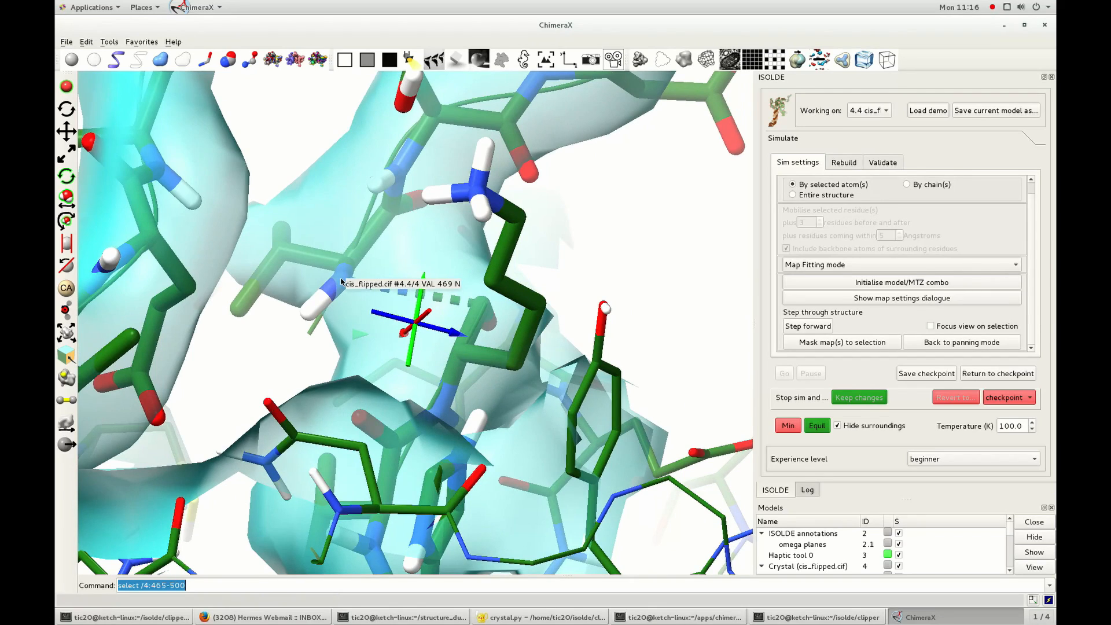
drag(345, 284, 346, 314)
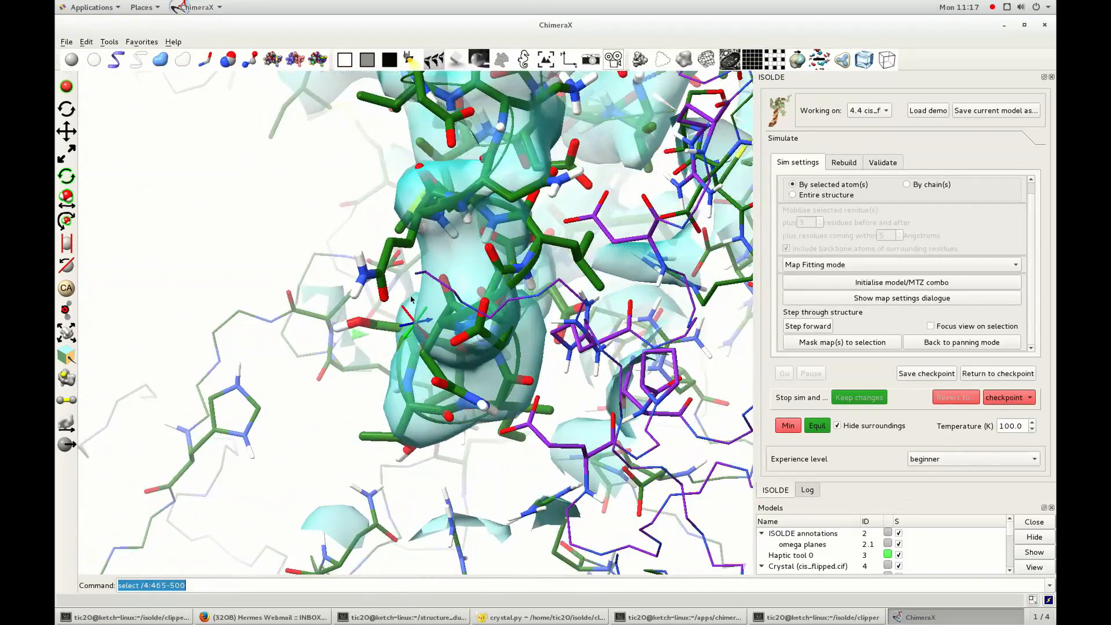
mouse_move(547, 264)
mouse_down()
mouse_move(596, 272)
mouse_move(536, 234)
mouse_move(446, 262)
mouse_move(450, 297)
mouse_move(483, 269)
mouse_up()
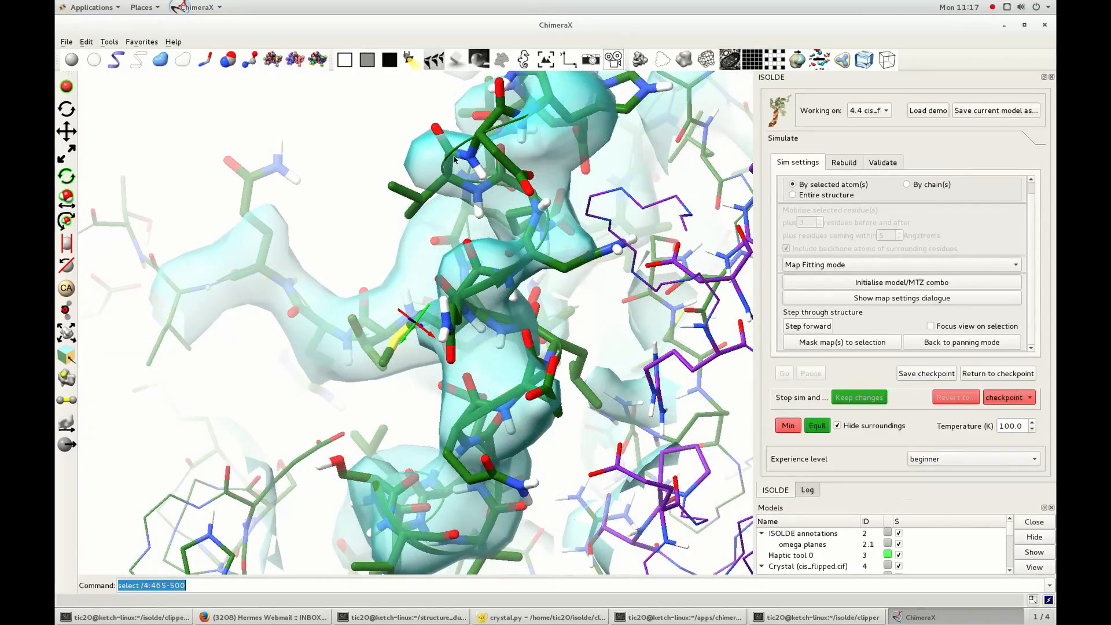
drag(455, 160, 371, 253)
right_drag(371, 252, 393, 347)
drag(394, 347, 351, 360)
Select residues 465-505 of chain 4 by command, start a simulation on them and clear the selection.
click(206, 585)
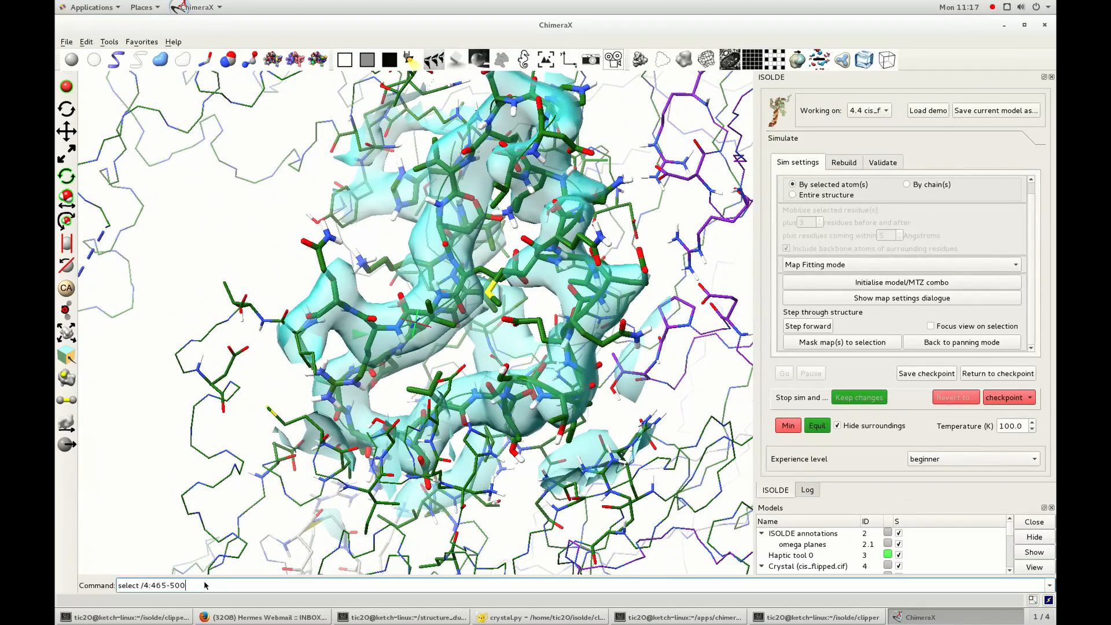
key(Return)
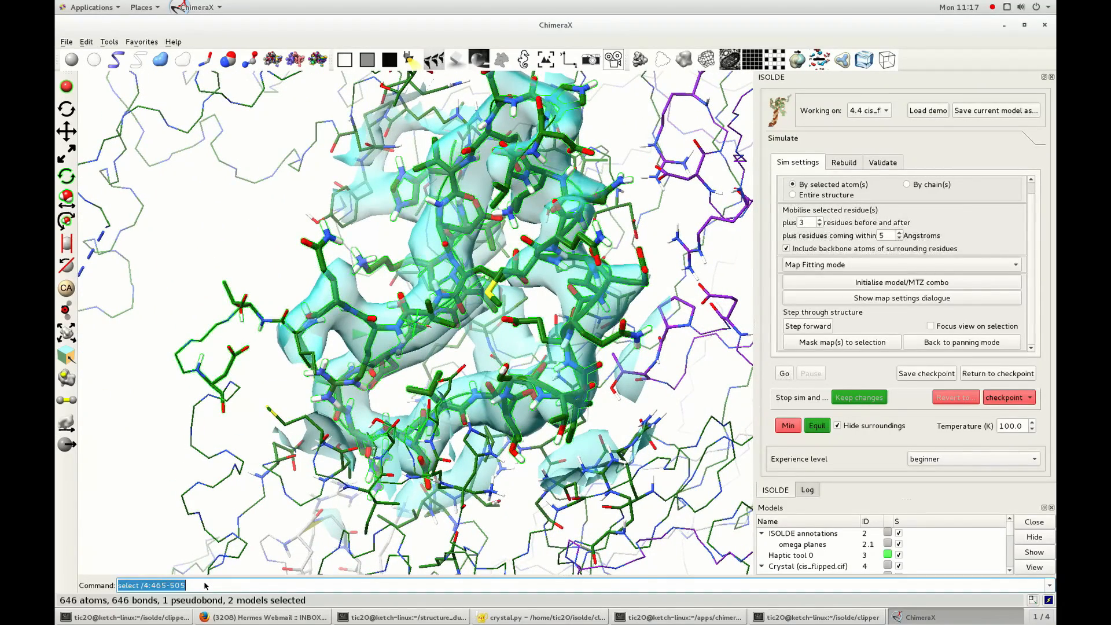
click(786, 375)
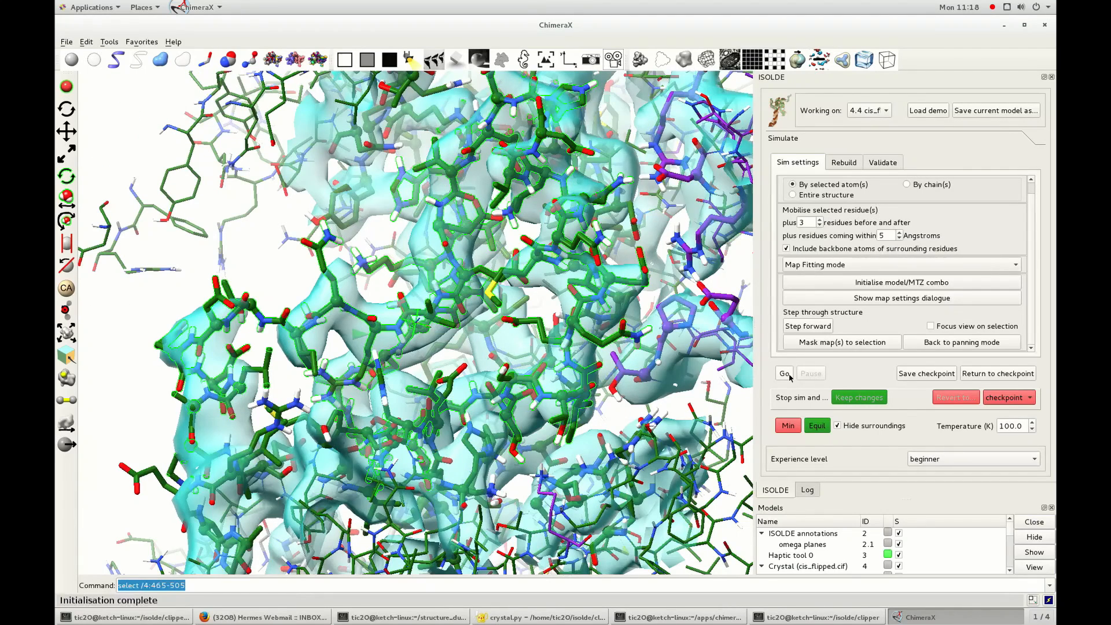
ctrl+click(248, 337)
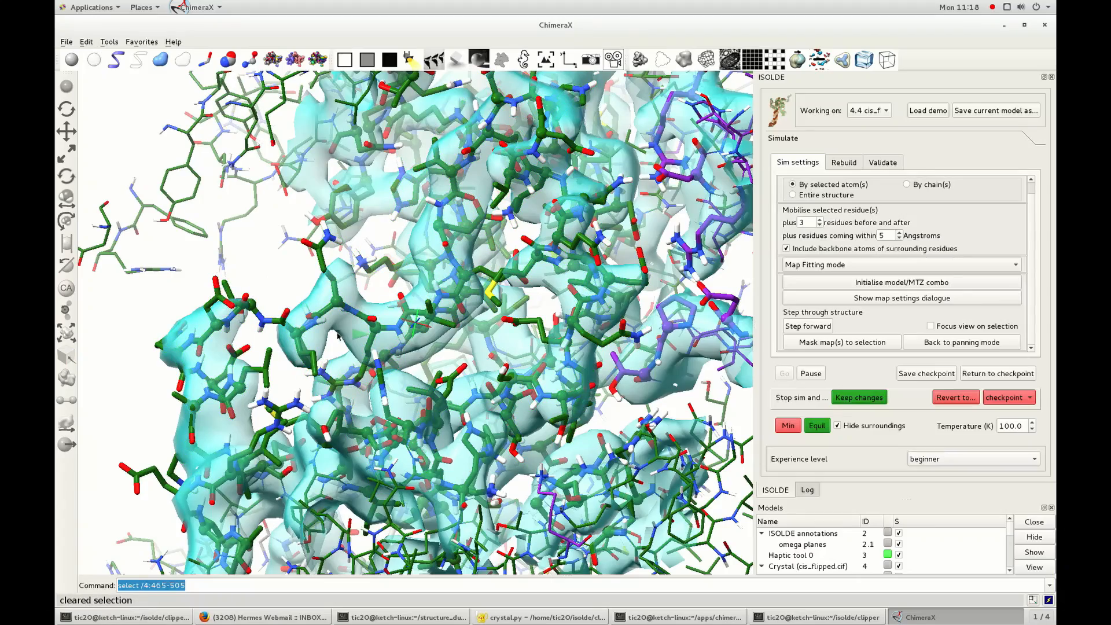
drag(450, 371, 559, 396)
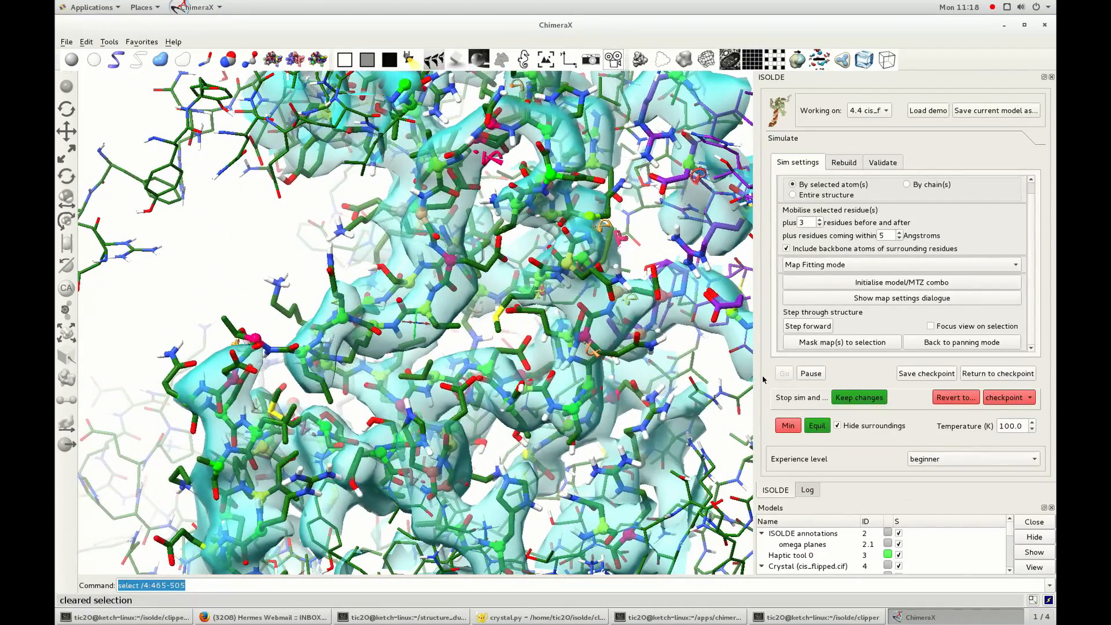
Pause the simulation and save a checkpoint of the current model.
click(811, 374)
click(926, 373)
ctrl+click(227, 279)
drag(227, 279, 412, 334)
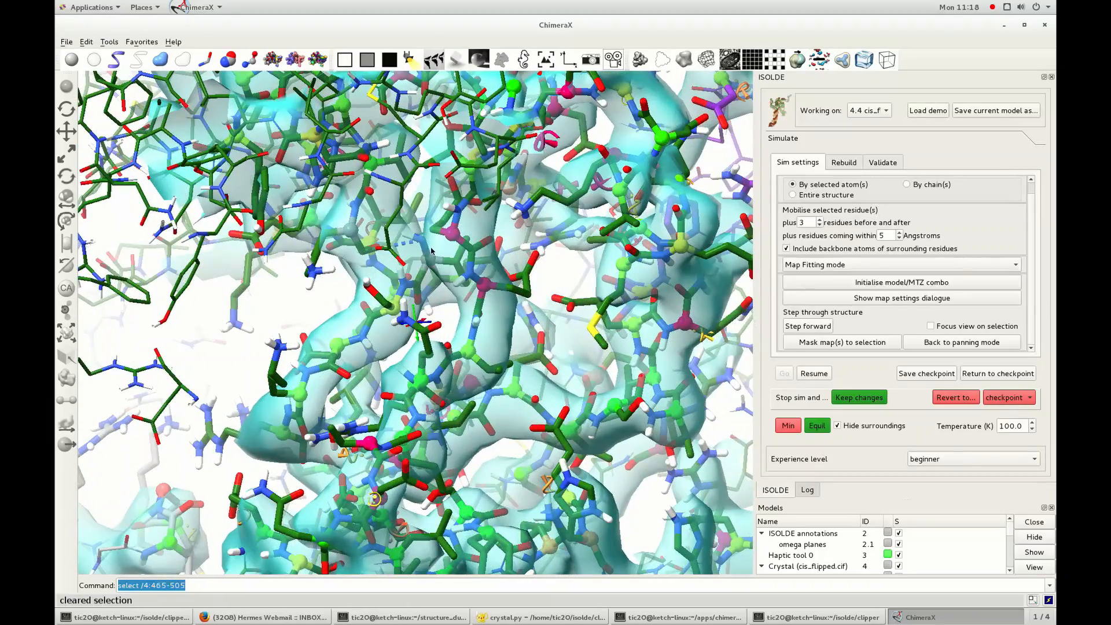
Shift the sequence register of the selected chain 4 residues by 1, running the simulation to carry it out.
drag(419, 288, 417, 298)
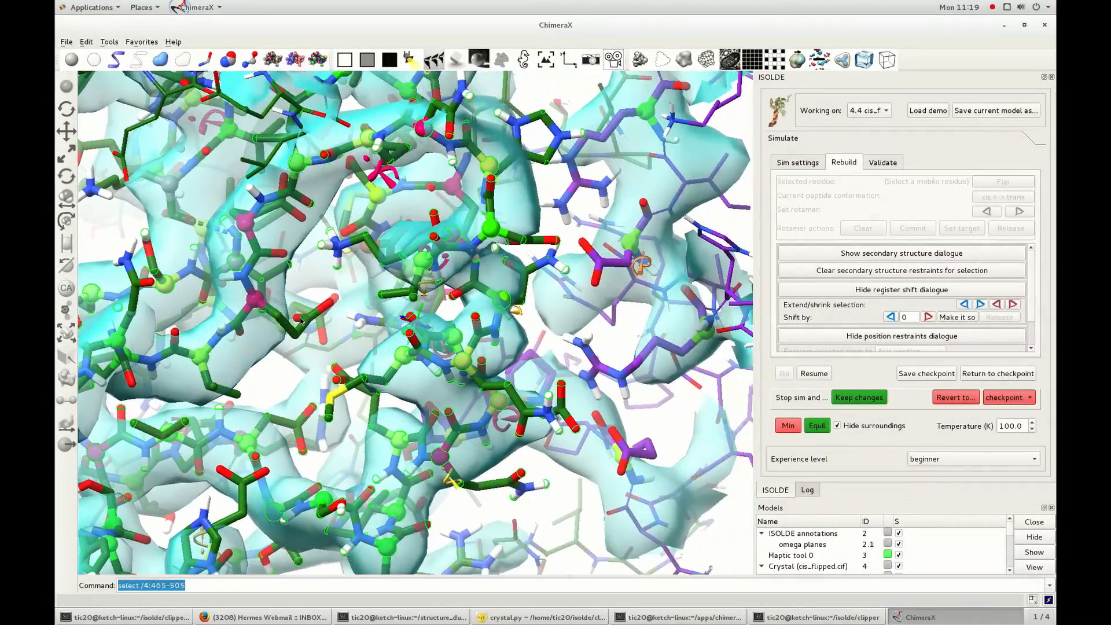
drag(301, 322, 317, 295)
click(928, 318)
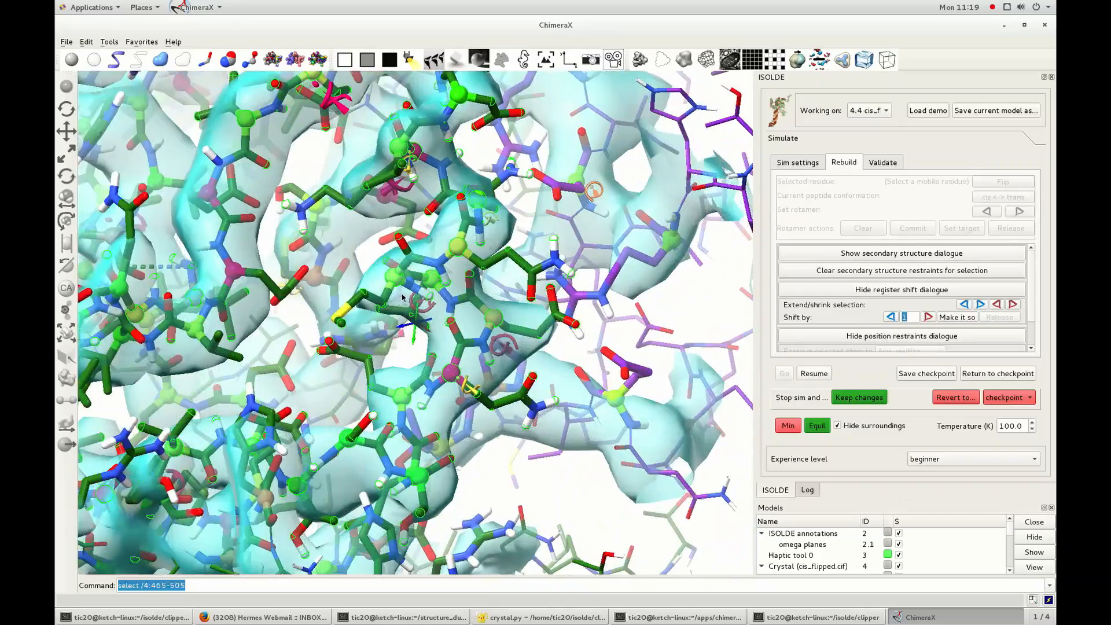
click(814, 374)
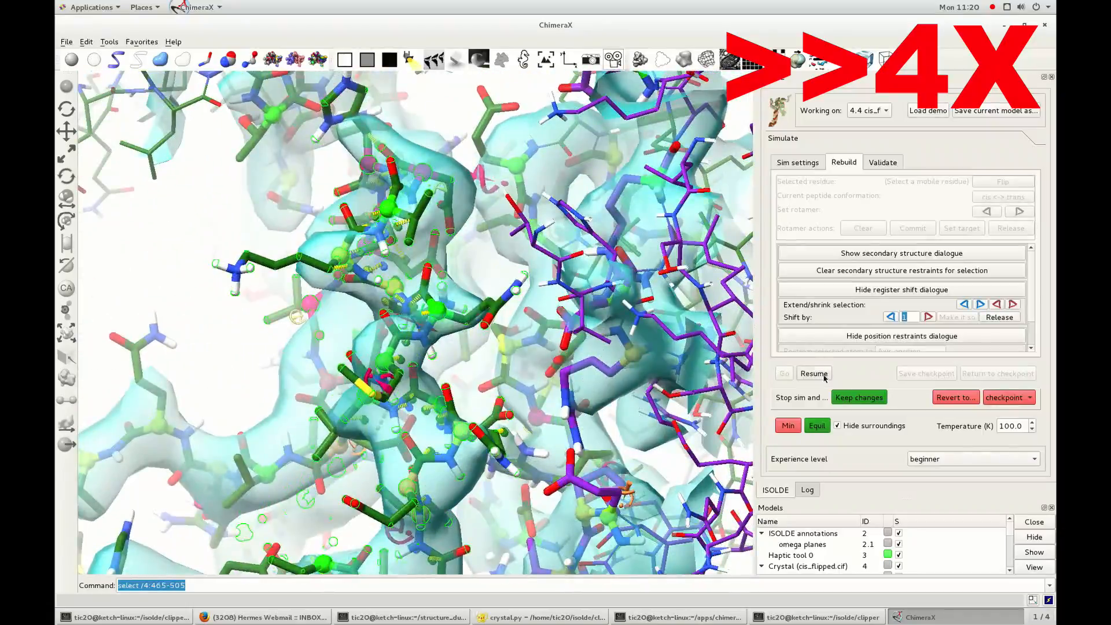
click(814, 373)
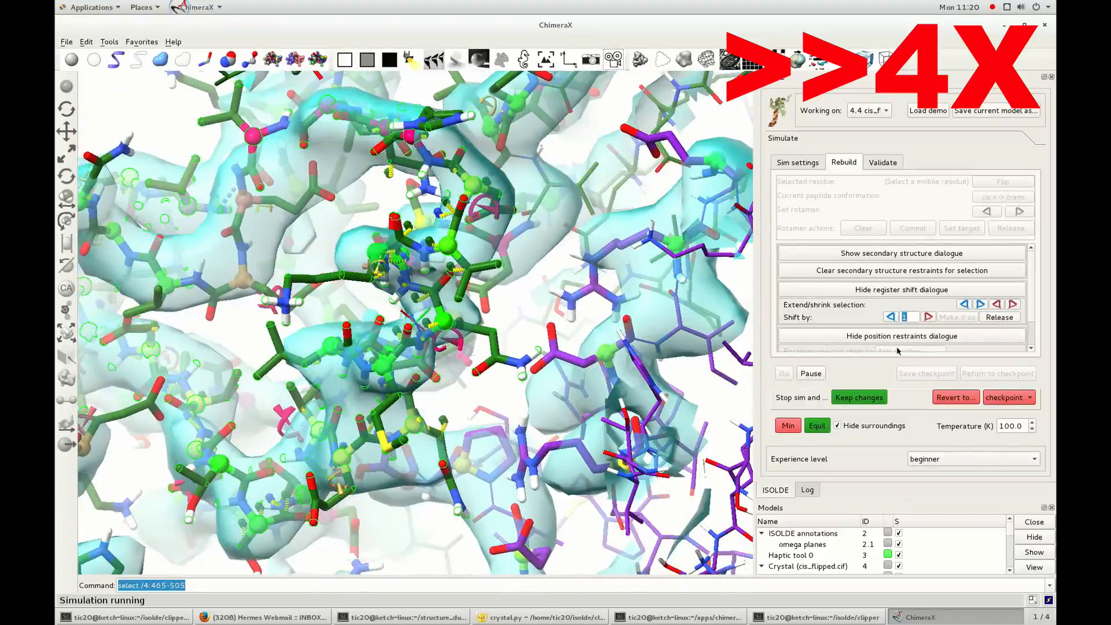
click(810, 373)
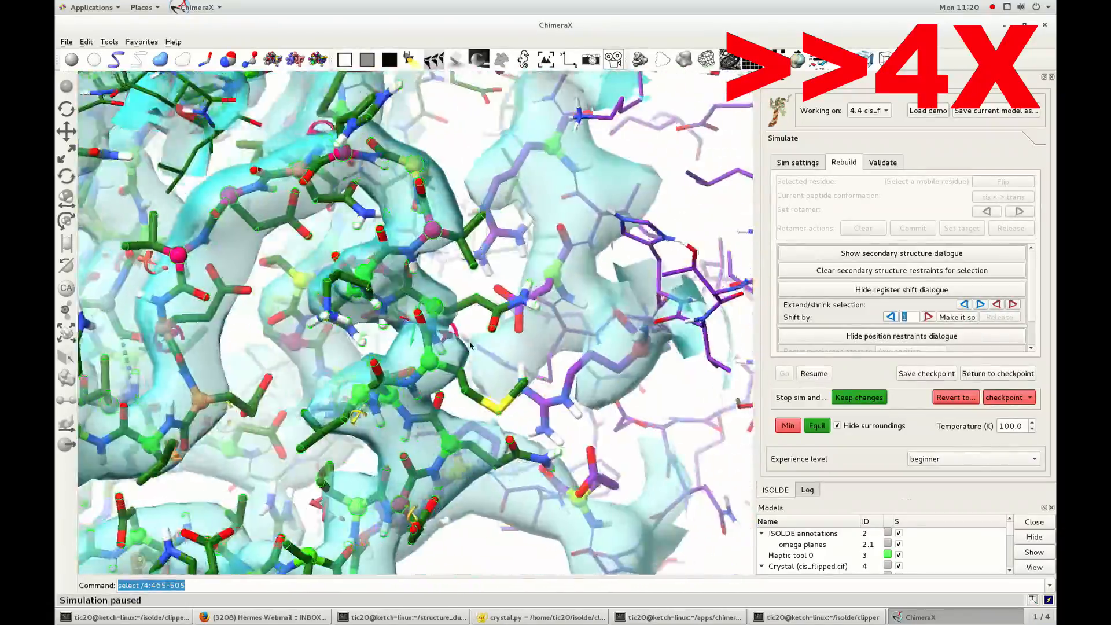
Restrain the stretch around residue 4 483 GLN to a helix, run the simulation to settle it and pause.
ctrl+click(470, 345)
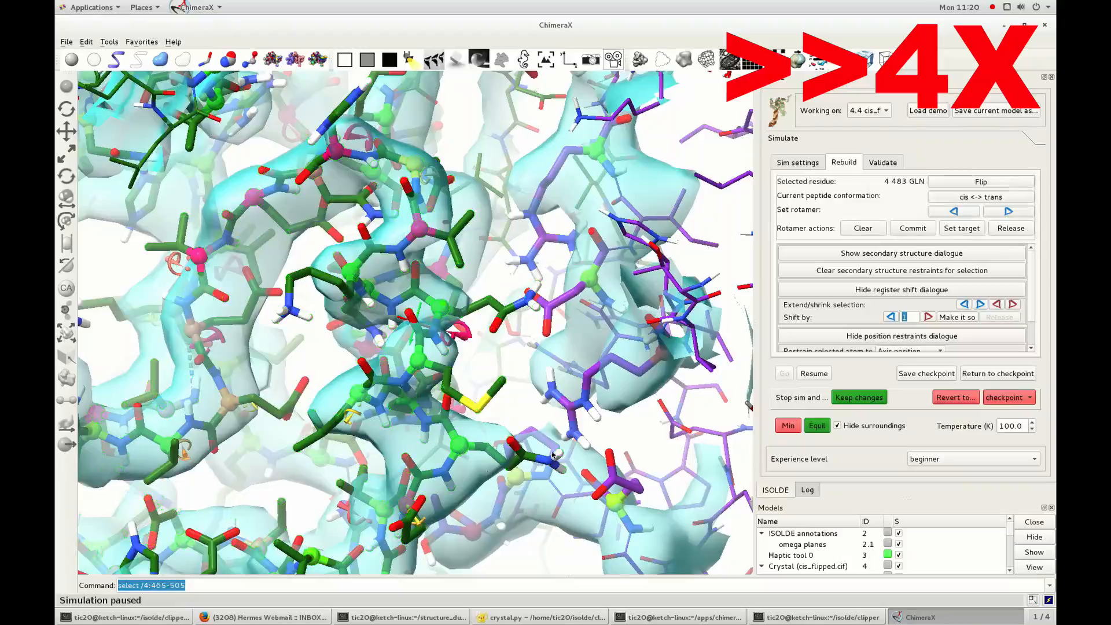
click(902, 252)
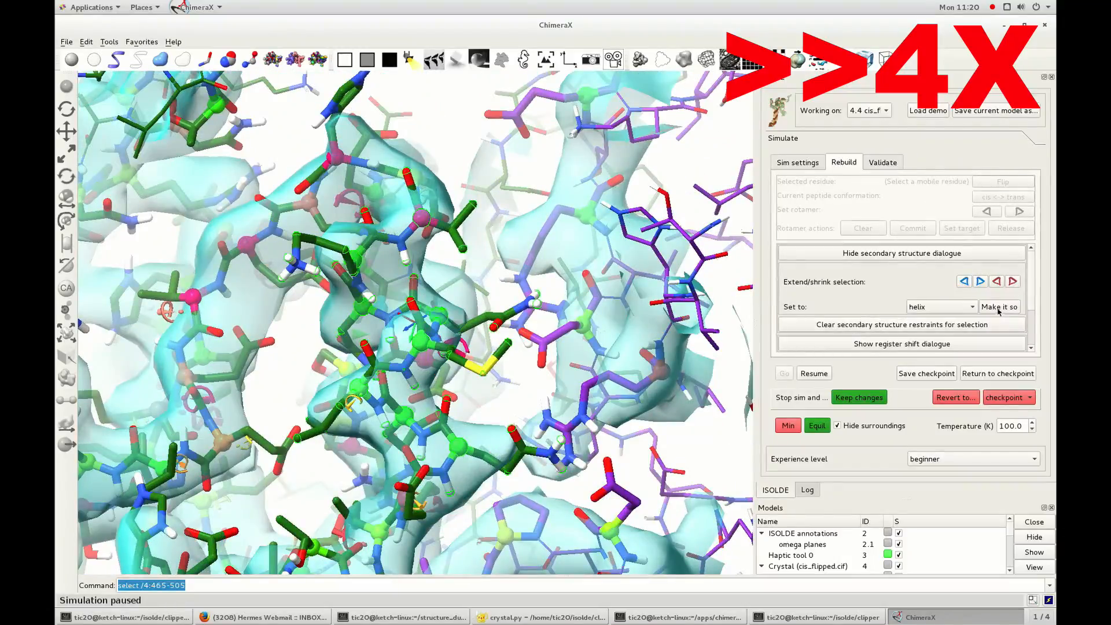
click(999, 307)
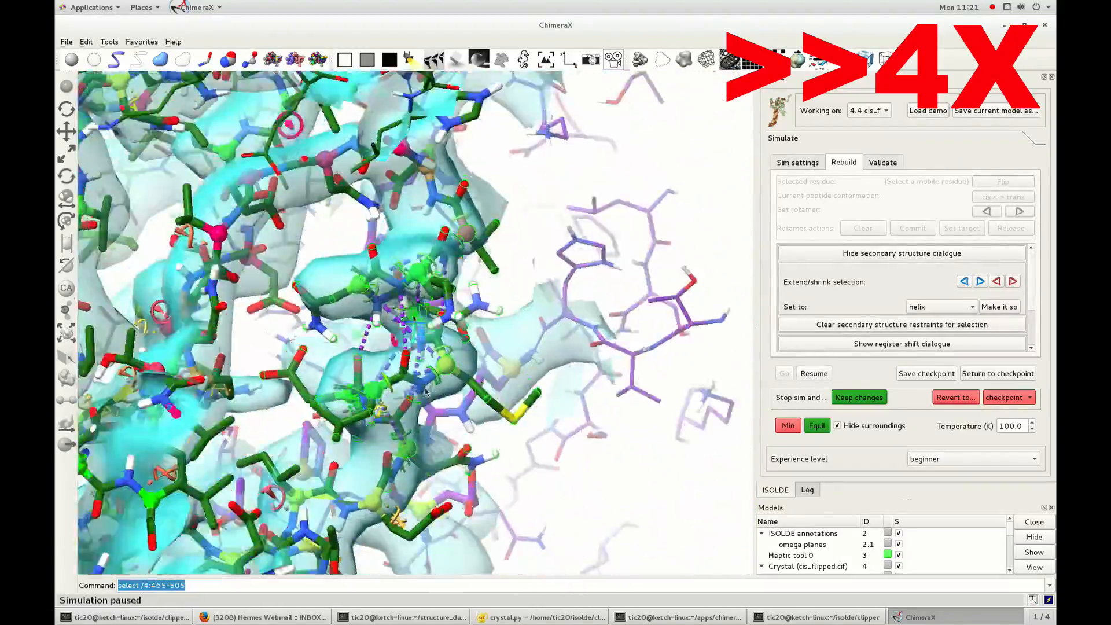
drag(426, 391, 315, 389)
click(813, 373)
drag(392, 443, 272, 433)
click(811, 373)
drag(370, 359, 298, 382)
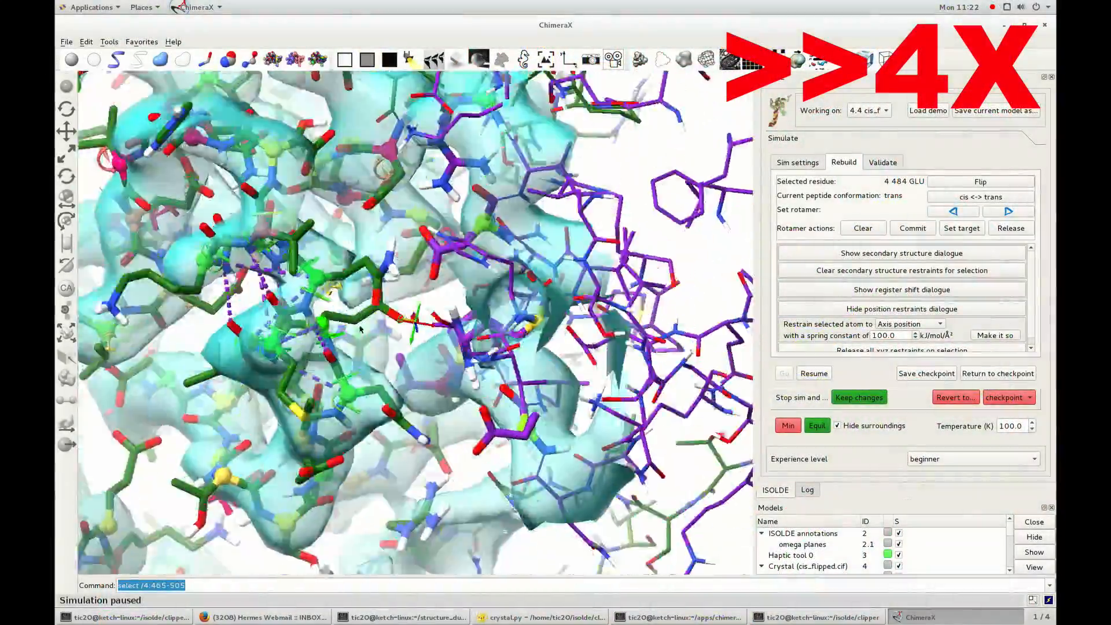
Adjust the map contour around residue 4 484 GLU, run the simulation further and pause at residue 4 488 ASN.
drag(360, 329, 405, 335)
scroll(370, 347, down, 3)
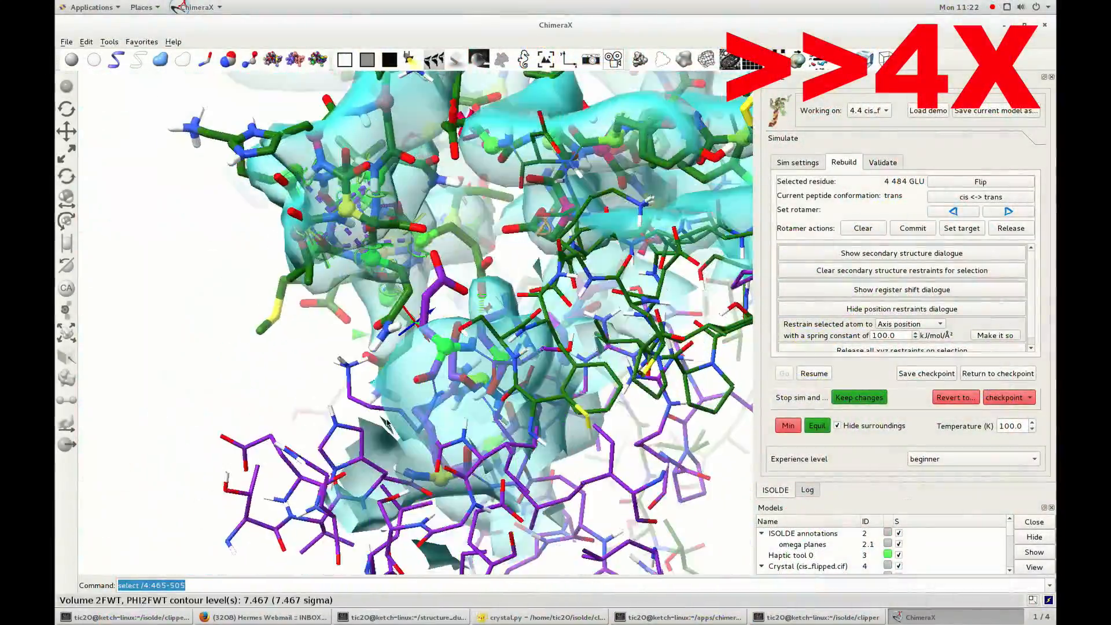
click(813, 374)
drag(532, 314, 450, 423)
click(816, 376)
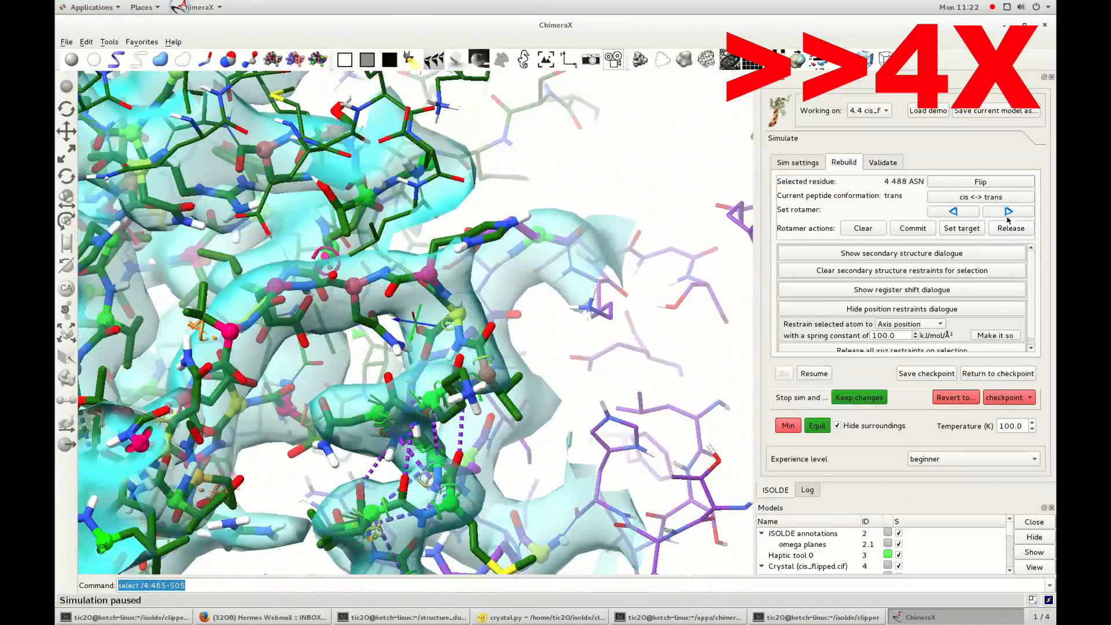
Choose the m-20° rotamer for residue 4 488 ASN, run the simulation briefly and pause it.
click(1008, 211)
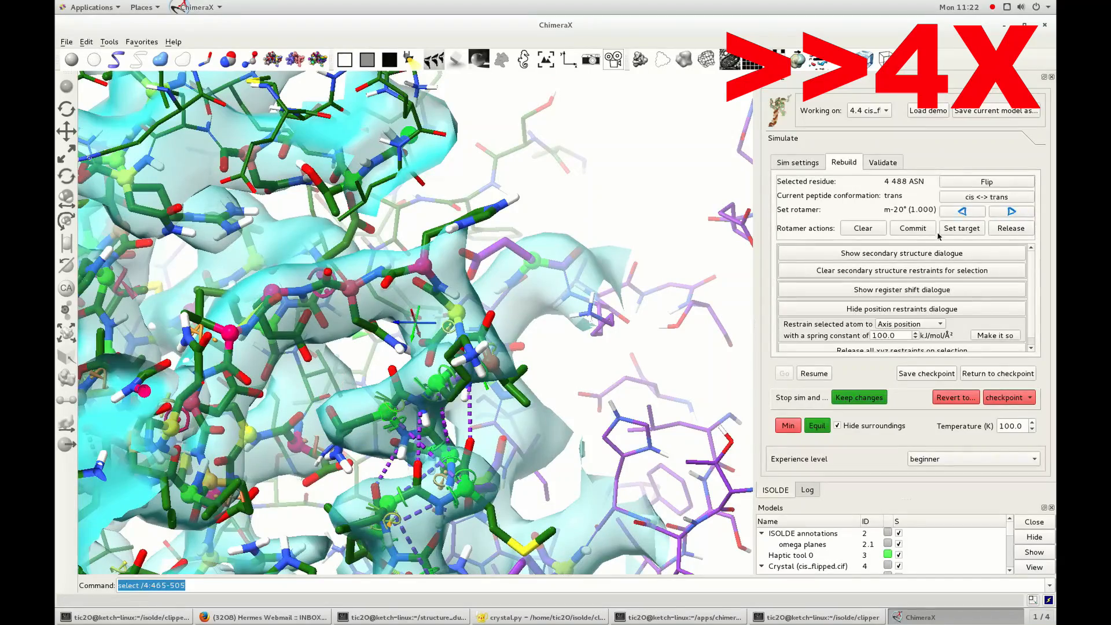
click(815, 373)
drag(277, 431, 316, 454)
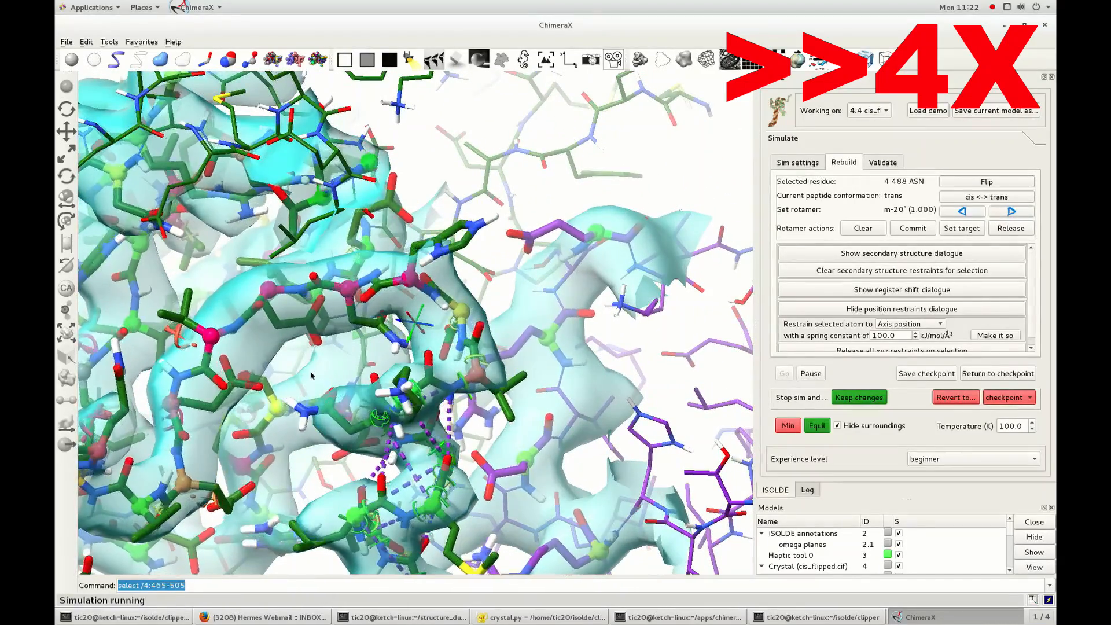
click(812, 374)
Select an atom in the rebuilt loop and restrain it to the axis position with a spring constant of 100.0.
drag(272, 405, 272, 428)
ctrl+click(394, 405)
click(814, 374)
click(1017, 337)
click(817, 373)
Flip the peptide bonds of the misfitting residues near 4 492 HIS while the simulation runs.
drag(324, 374, 423, 313)
click(965, 187)
click(814, 374)
ctrl+click(425, 302)
click(984, 186)
ctrl+click(385, 294)
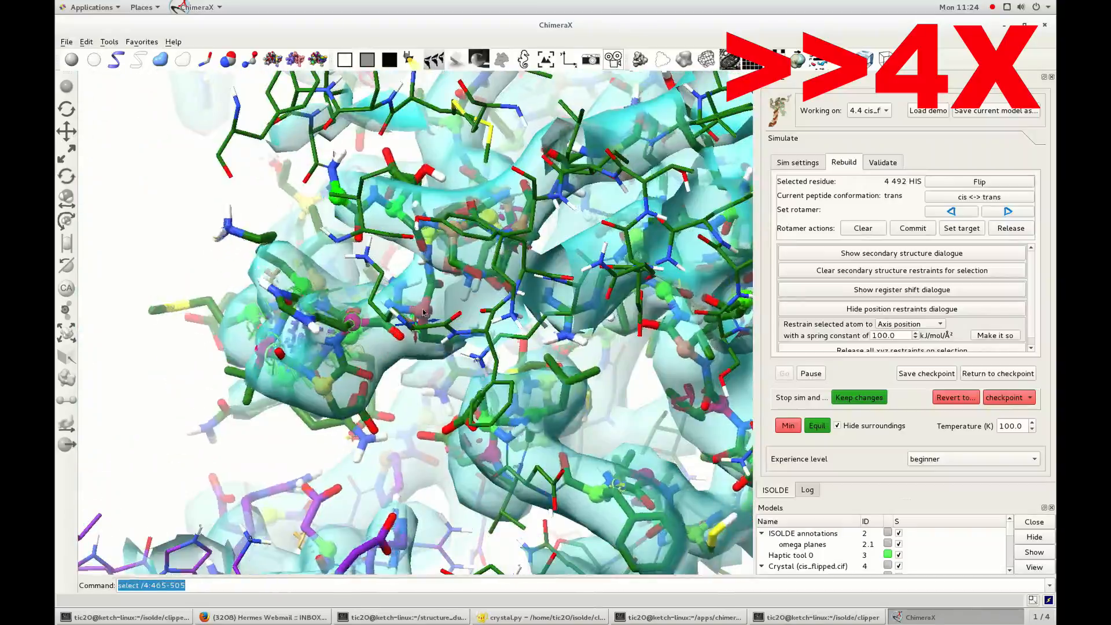
Pause to check the map fit around residue 4 493 ASN, then resume the simulation.
drag(552, 349, 416, 324)
click(815, 374)
drag(498, 324, 463, 394)
scroll(295, 325, down, 4)
scroll(295, 325, up, 6)
click(814, 373)
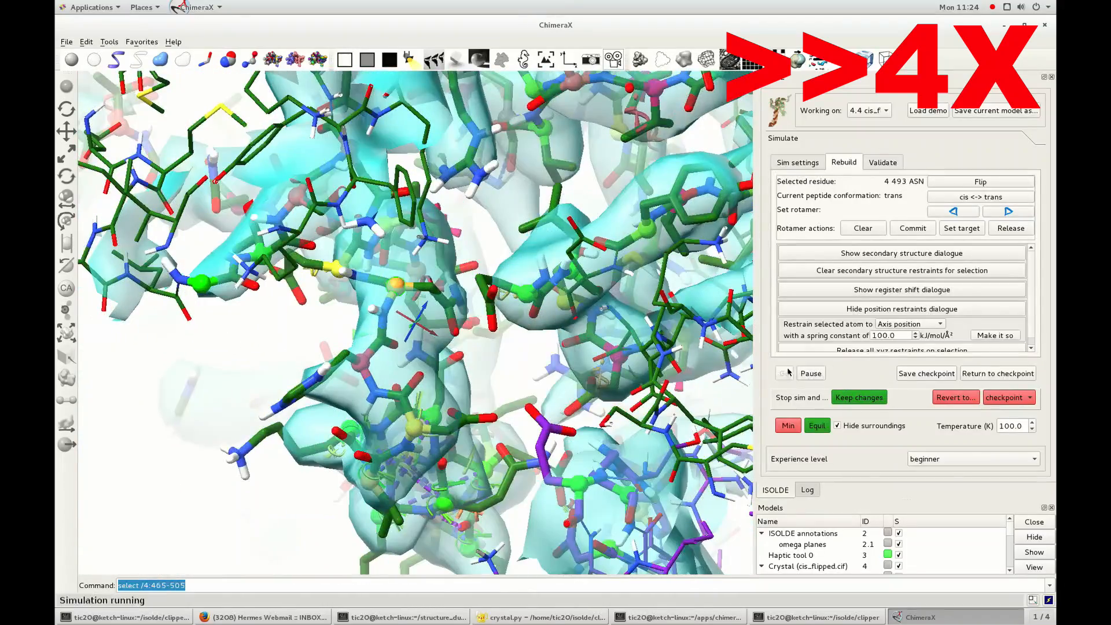